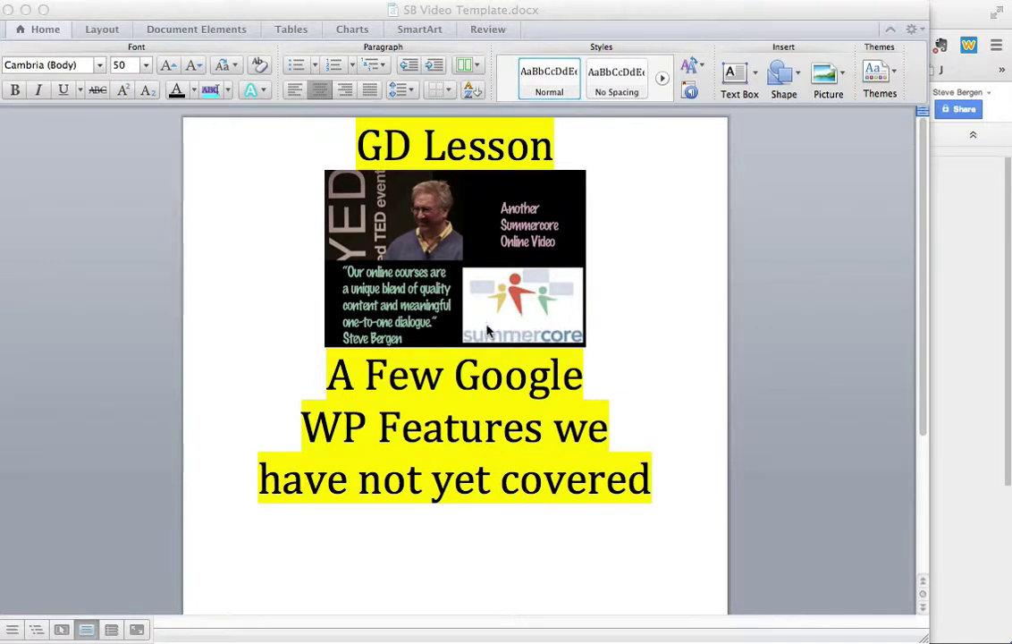
# - Leave the Word title document and switch to the Google Docs document "A Few WP Features" in Chrome
pyautogui.click(349, 512)
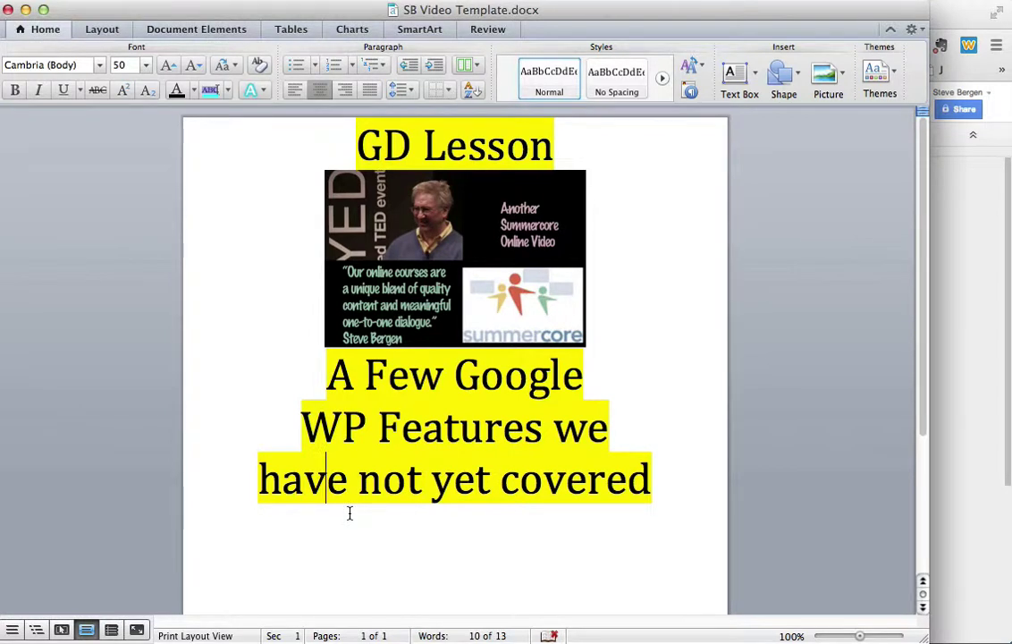
pyautogui.click(265, 369)
pyautogui.click(26, 11)
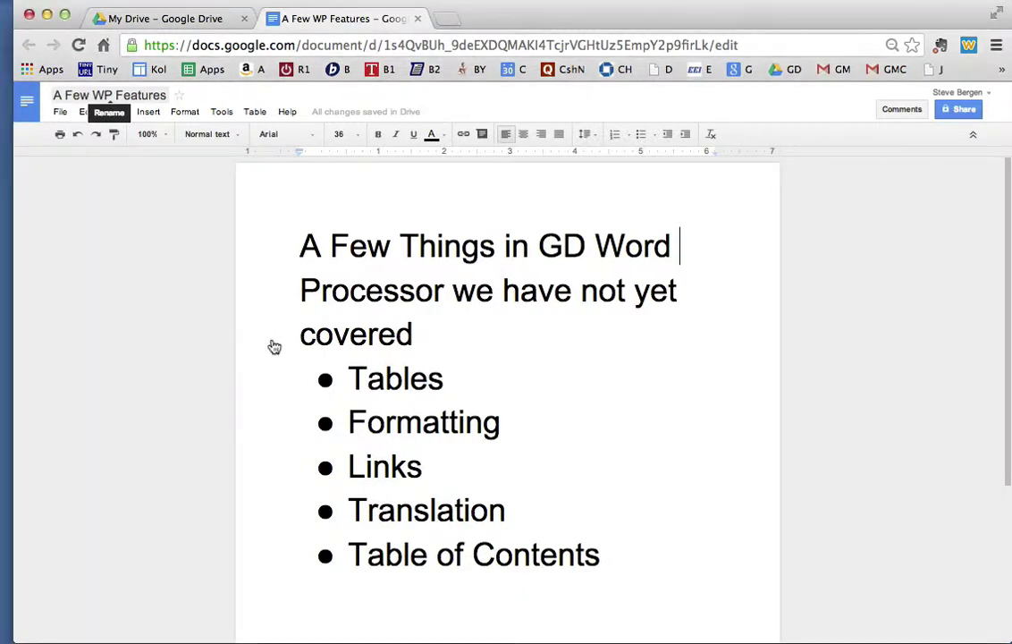
pyautogui.click(448, 379)
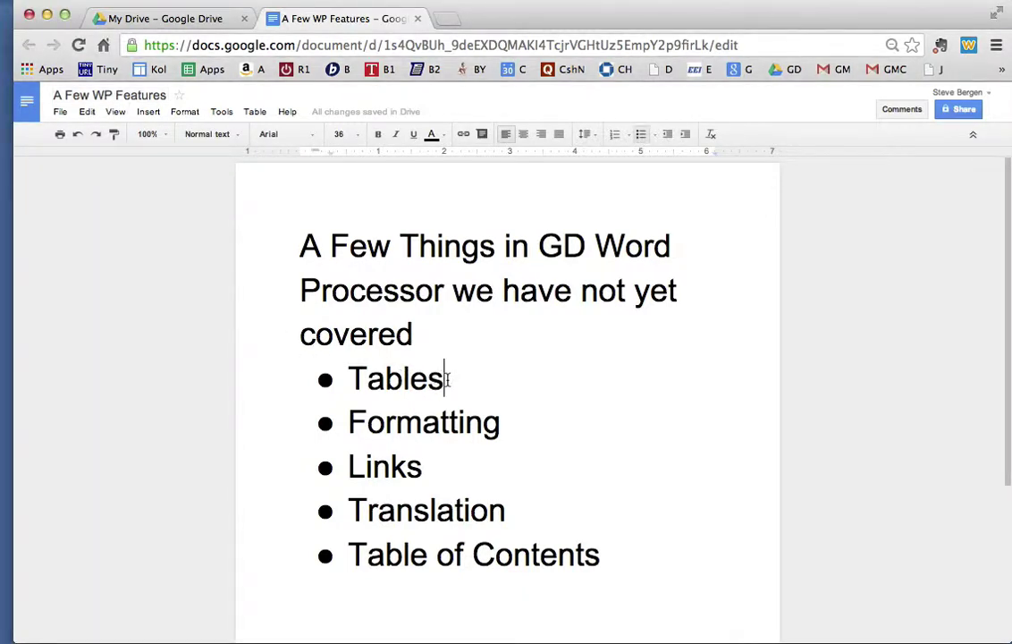
pyautogui.press('Return')
pyautogui.press('Return')
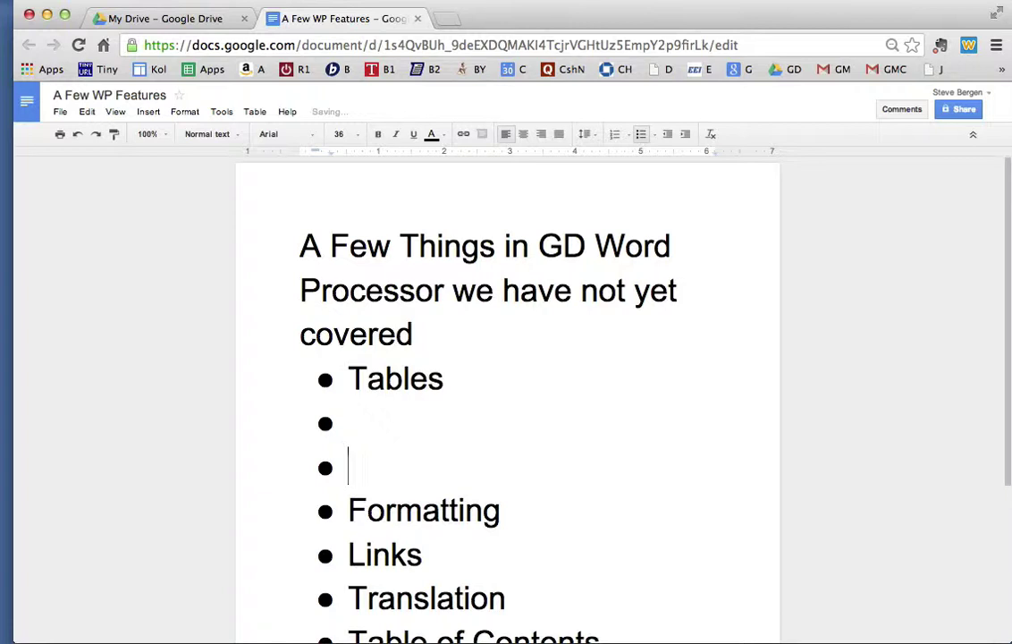
pyautogui.press('BackSpace')
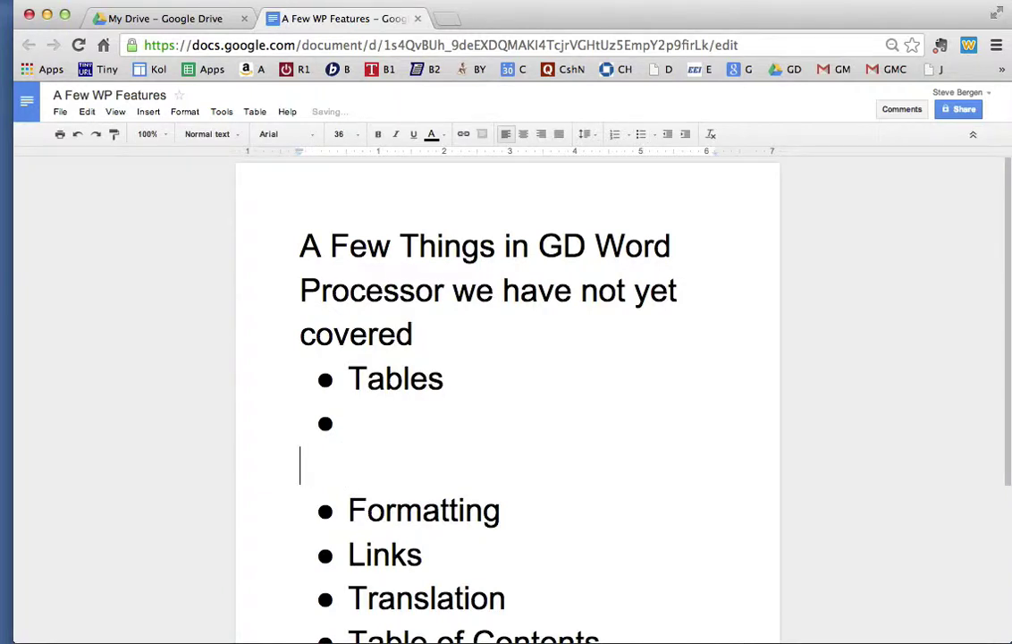
pyautogui.press('BackSpace')
pyautogui.press('BackSpace')
pyautogui.press('BackSpace')
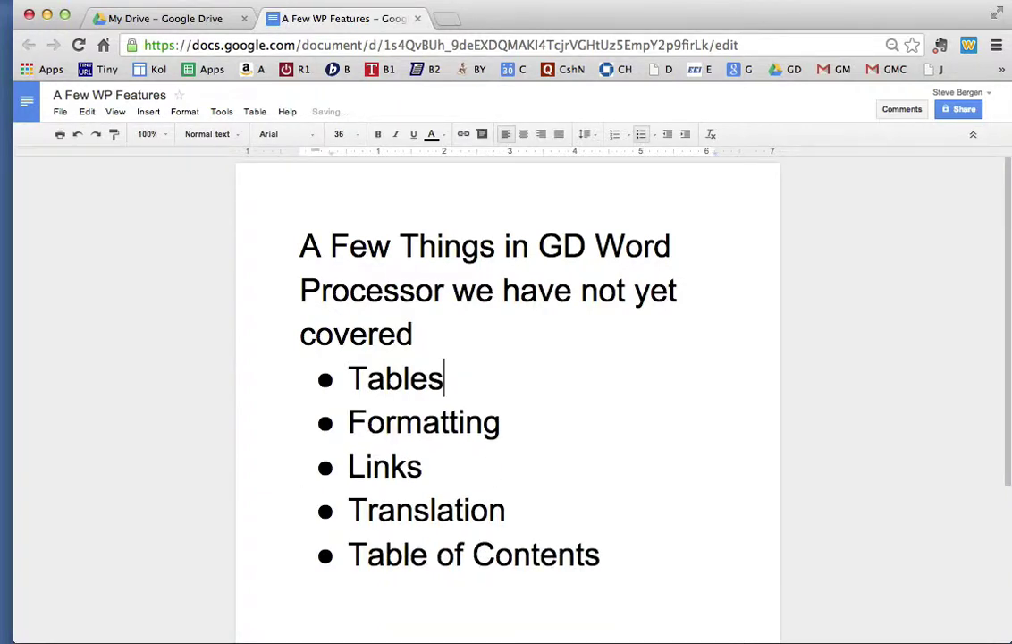
# - Insert a table of four columns and two rows between the heading and the bulleted list, removing the extra blank line beneath it
pyautogui.click(471, 344)
pyautogui.press('Return')
pyautogui.press('Return')
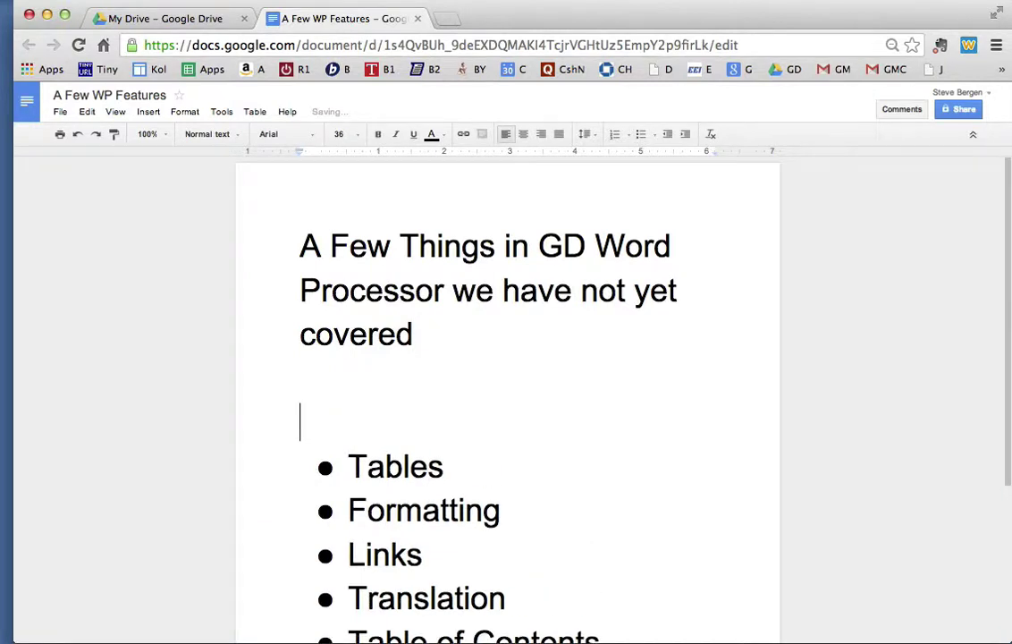
pyautogui.click(324, 372)
pyautogui.click(259, 119)
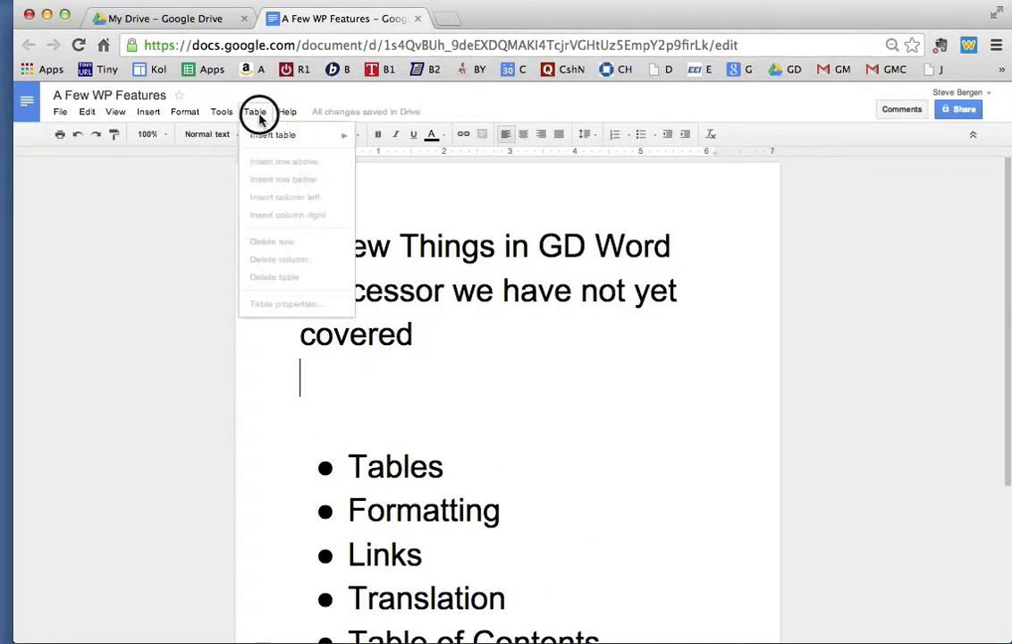
pyautogui.moveTo(269, 145)
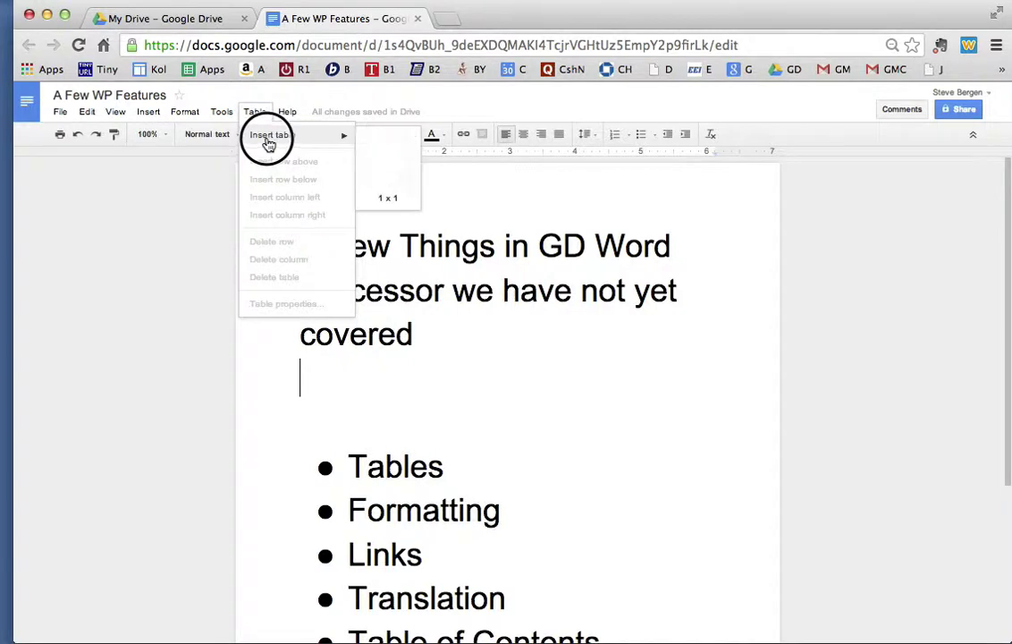
pyautogui.click(399, 157)
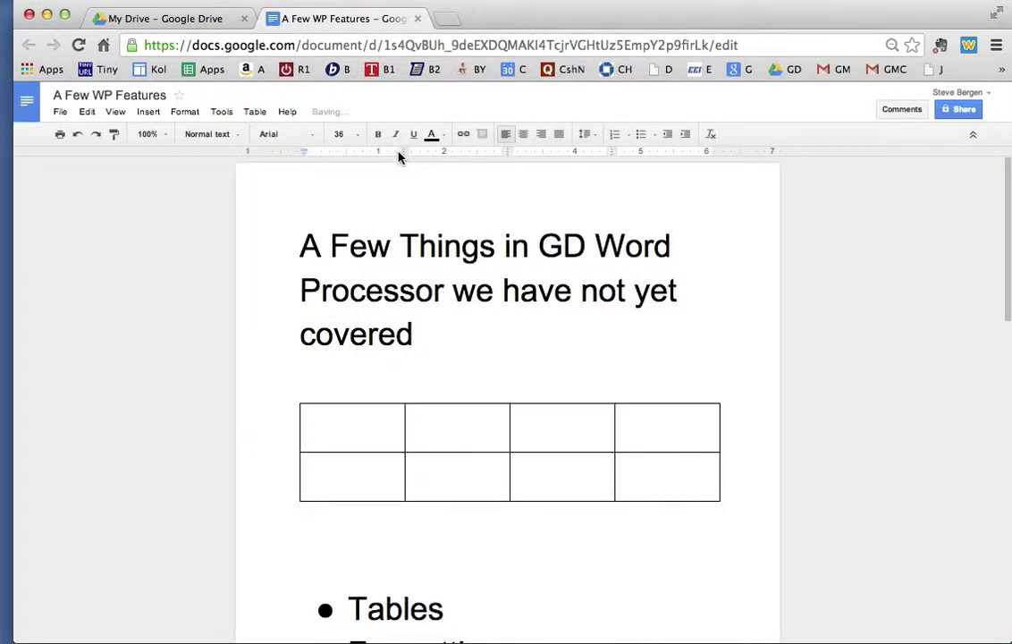
pyautogui.click(325, 564)
pyautogui.press('BackSpace')
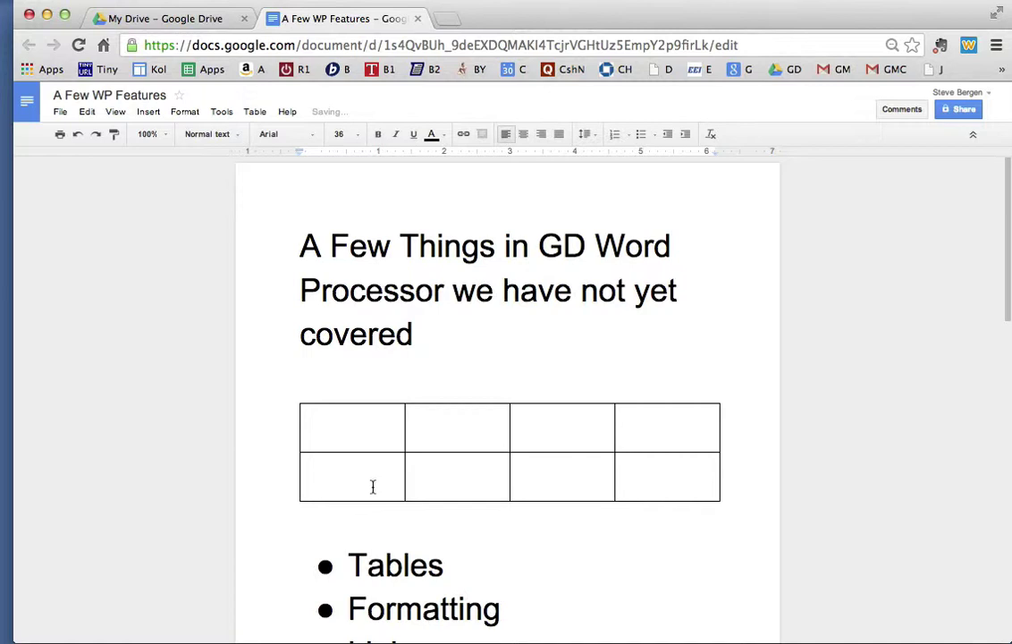
# - Fill the four cells of the table's first row with the years 2013, 2014, 2015 and 2016
pyautogui.click(349, 433)
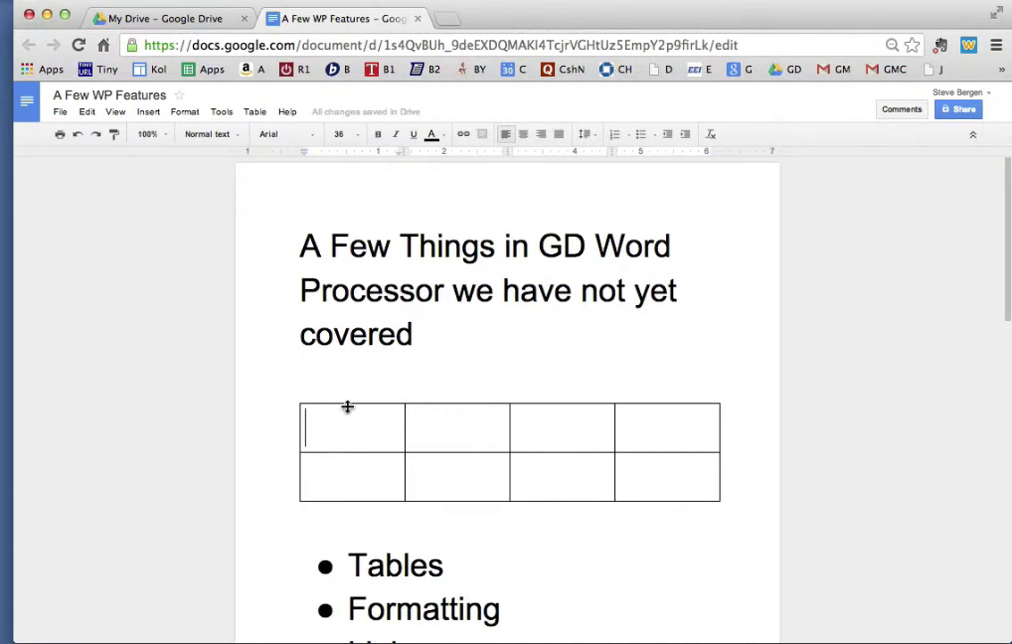
pyautogui.write('201')
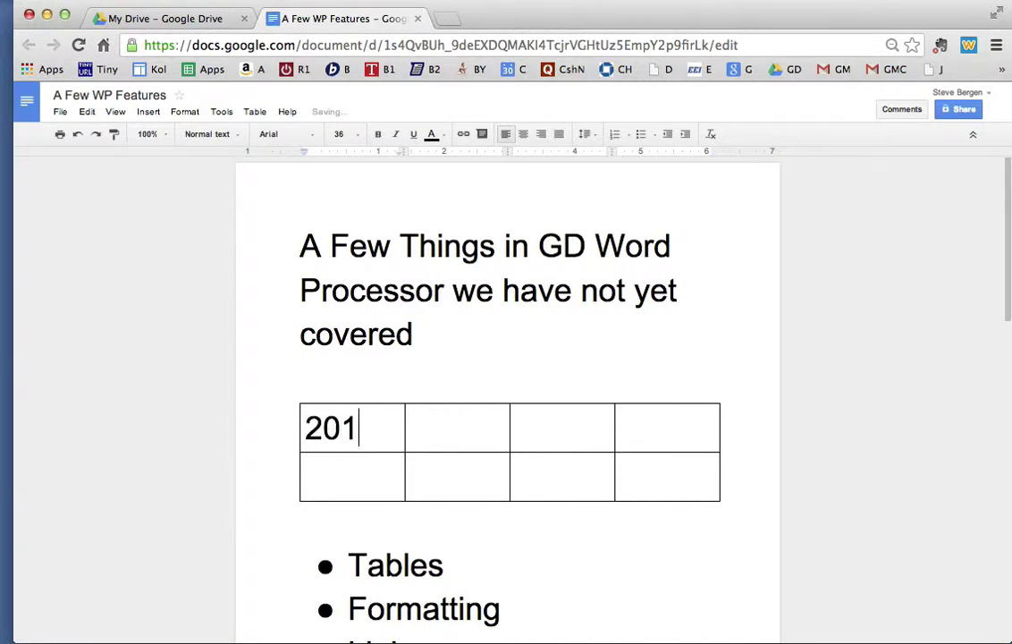
pyautogui.write('3')
pyautogui.click(445, 416)
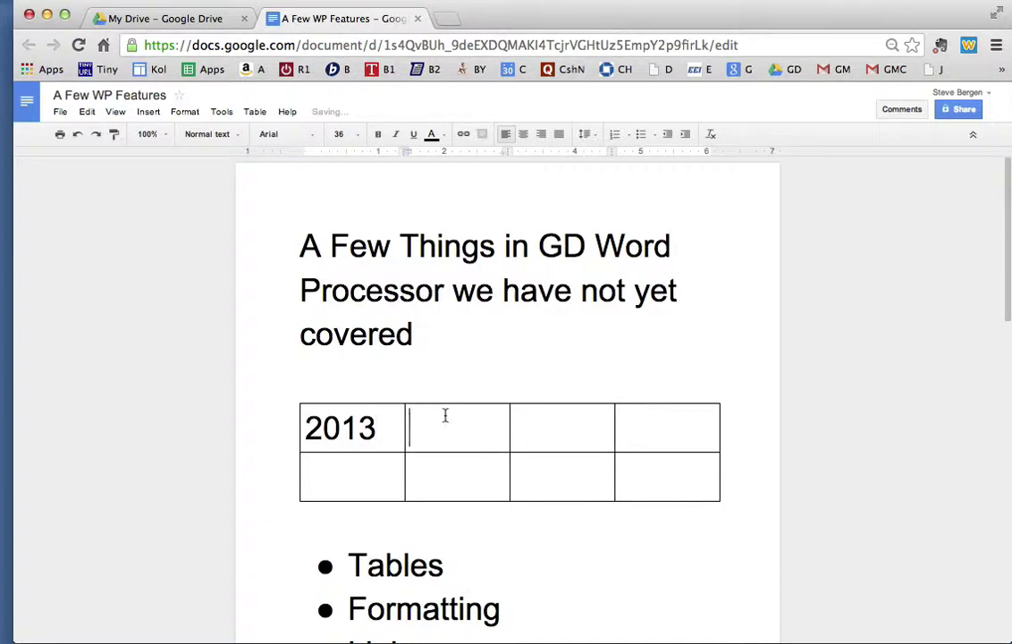
pyautogui.write('2014')
pyautogui.click(549, 434)
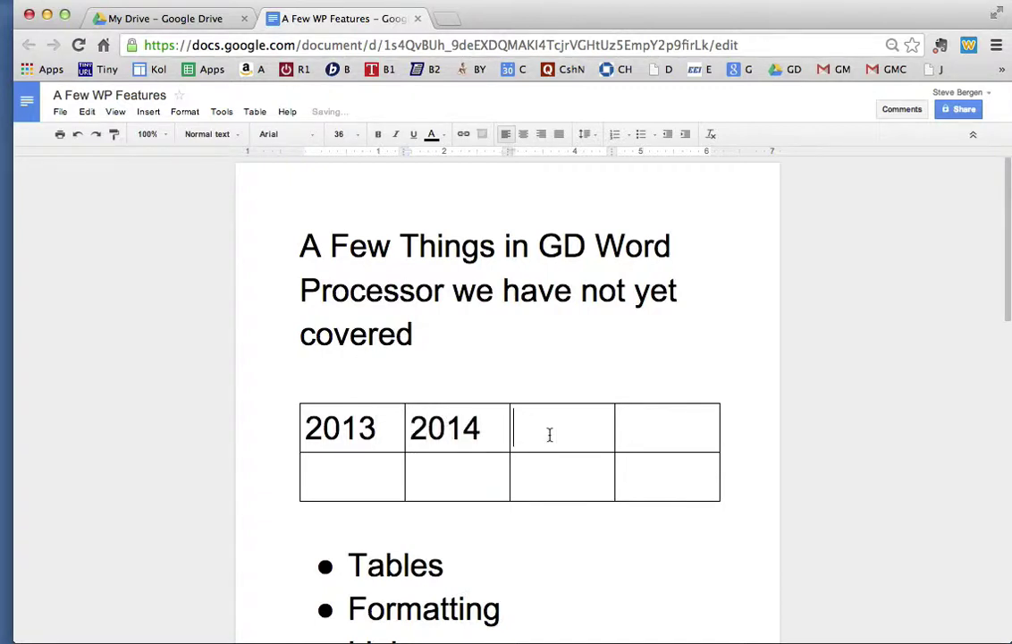
pyautogui.write('2015')
pyautogui.click(639, 438)
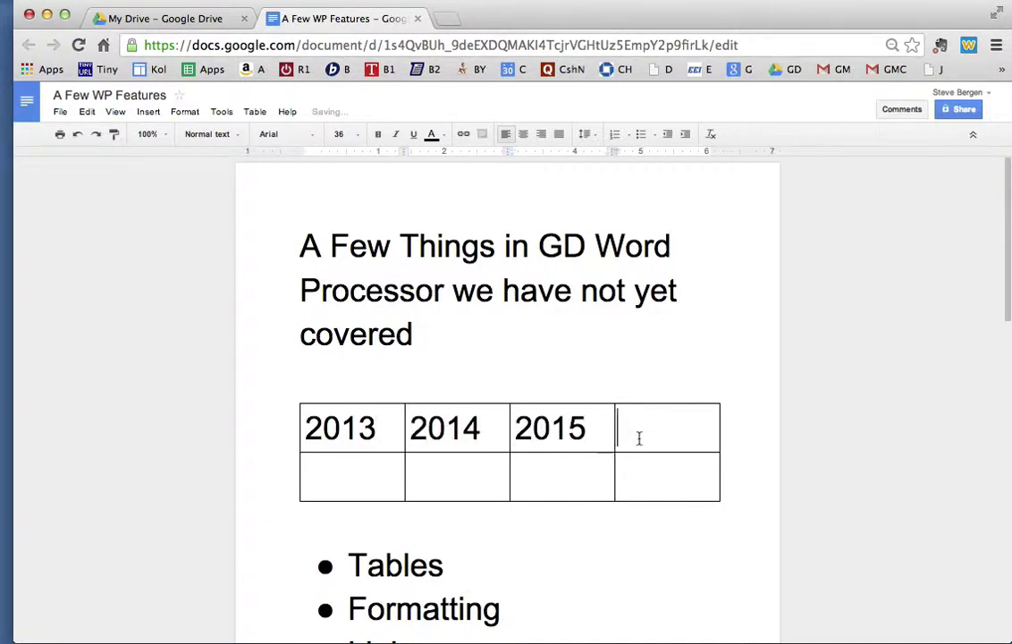
pyautogui.write('2016')
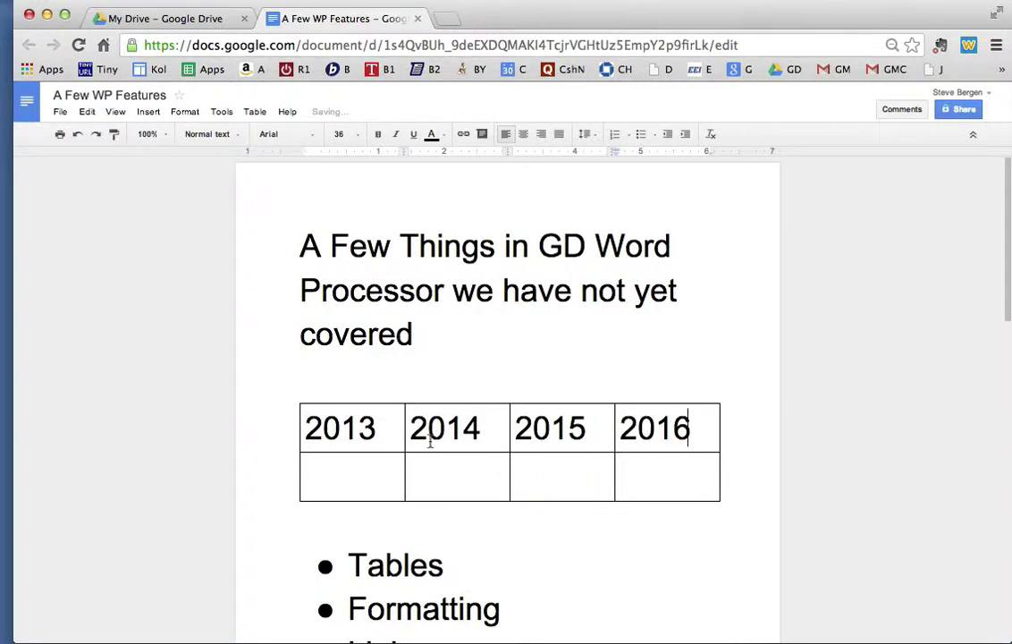
# - Center-align the four year headings in the table's first row
pyautogui.click(390, 436)
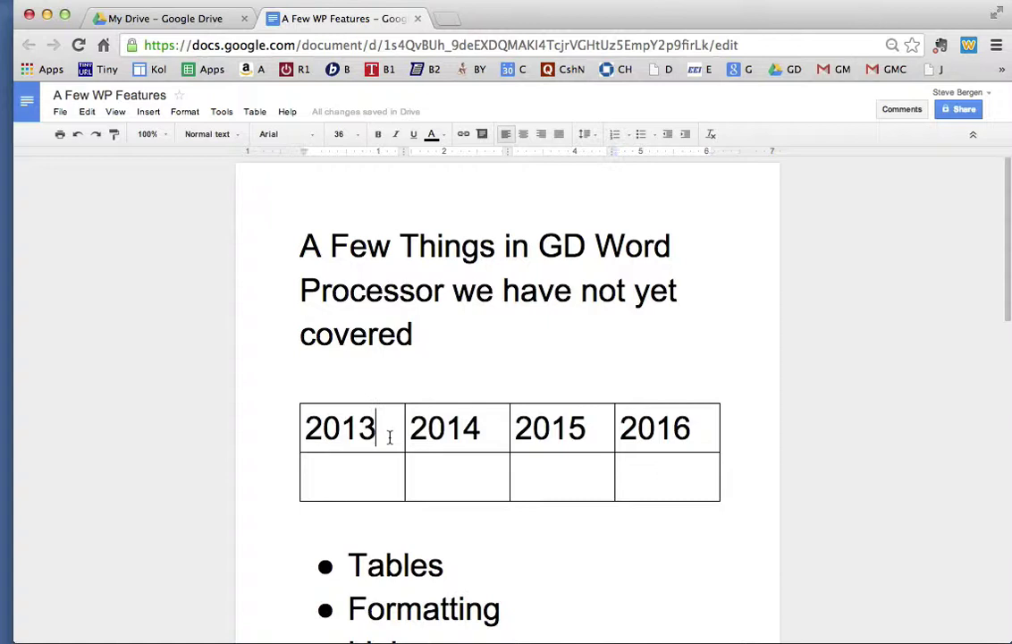
pyautogui.click(524, 134)
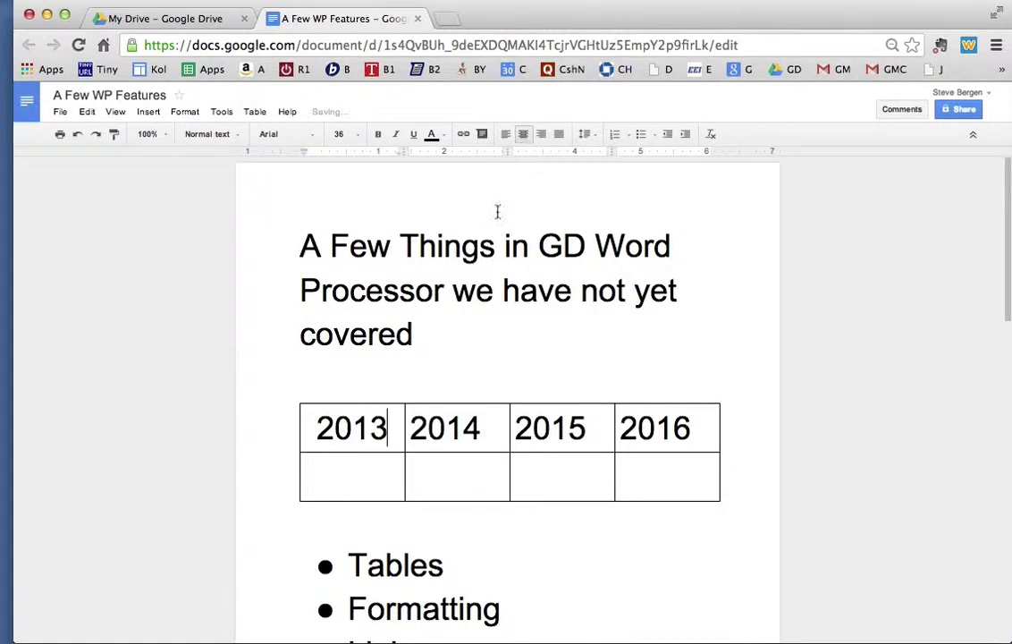
pyautogui.moveTo(413, 427); pyautogui.dragTo(651, 424)
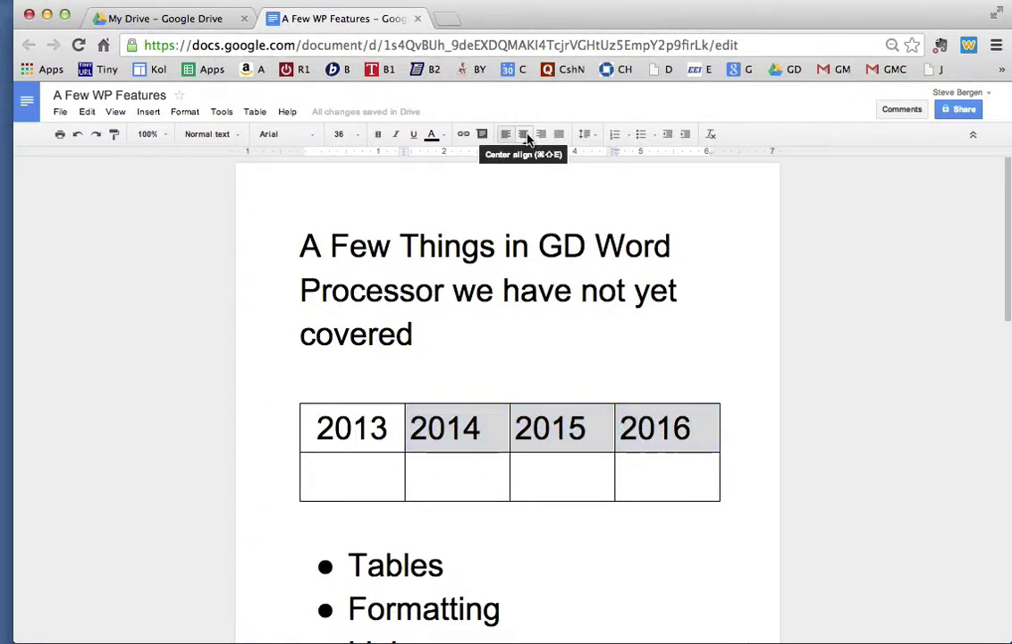
pyautogui.click(525, 135)
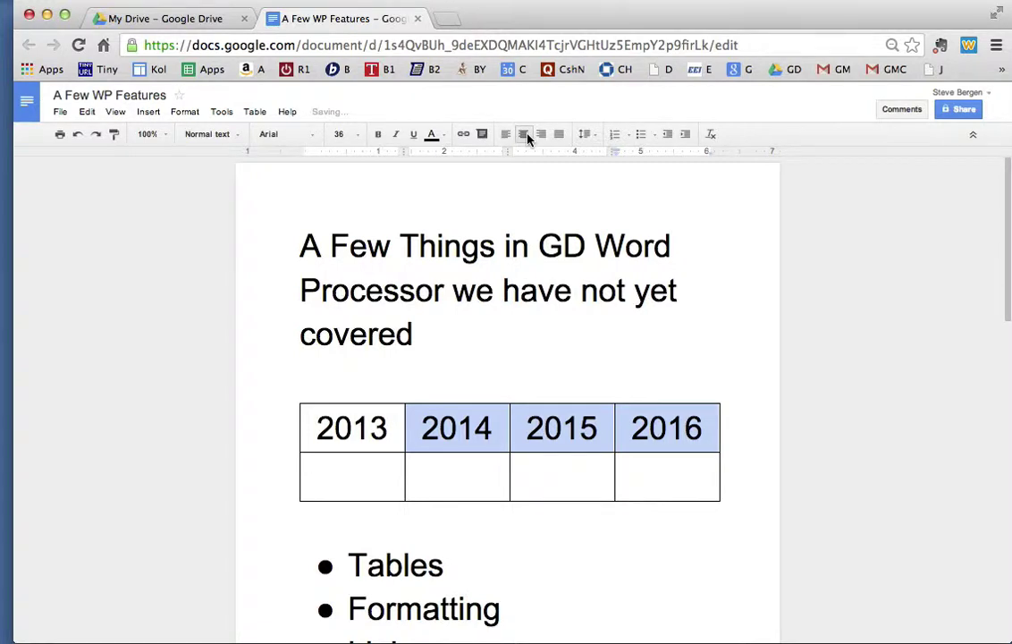
# - Give the 2014, 2015 and 2016 header cells a yellow cell background through the table properties
pyautogui.click(255, 112)
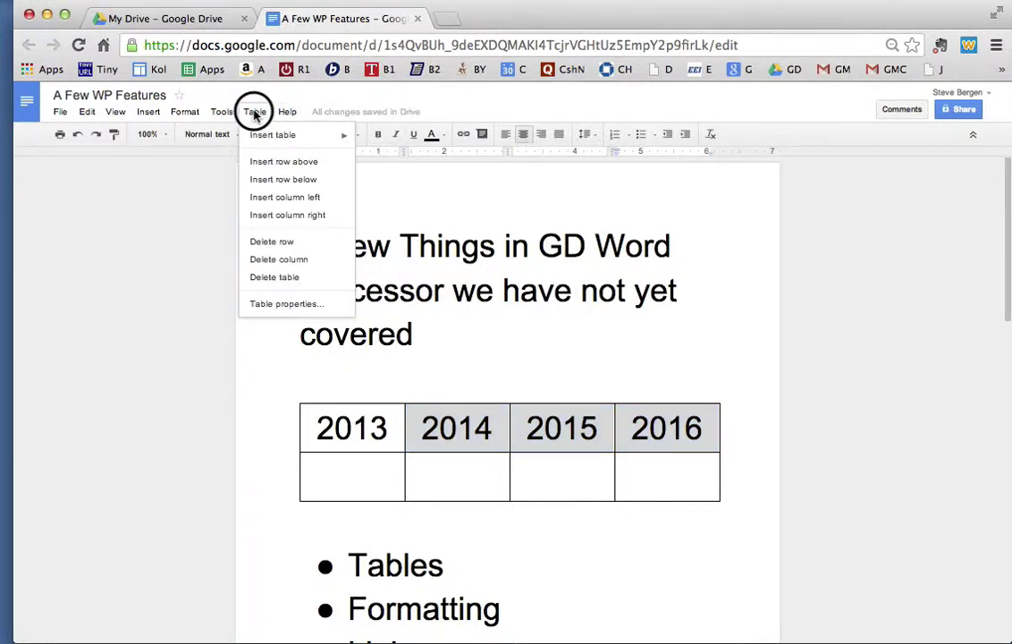
pyautogui.click(265, 306)
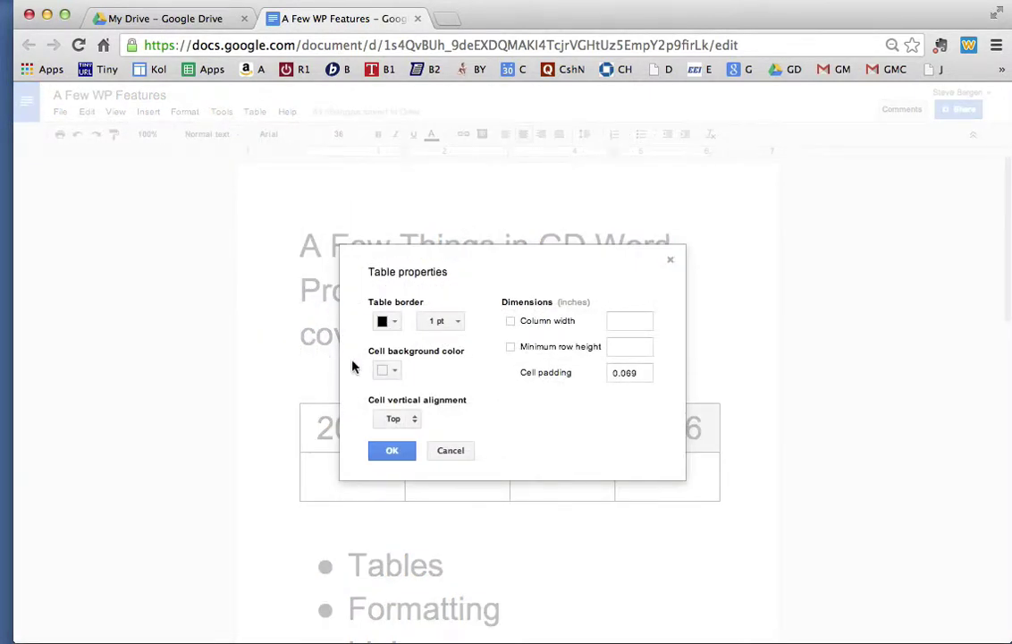
pyautogui.click(393, 375)
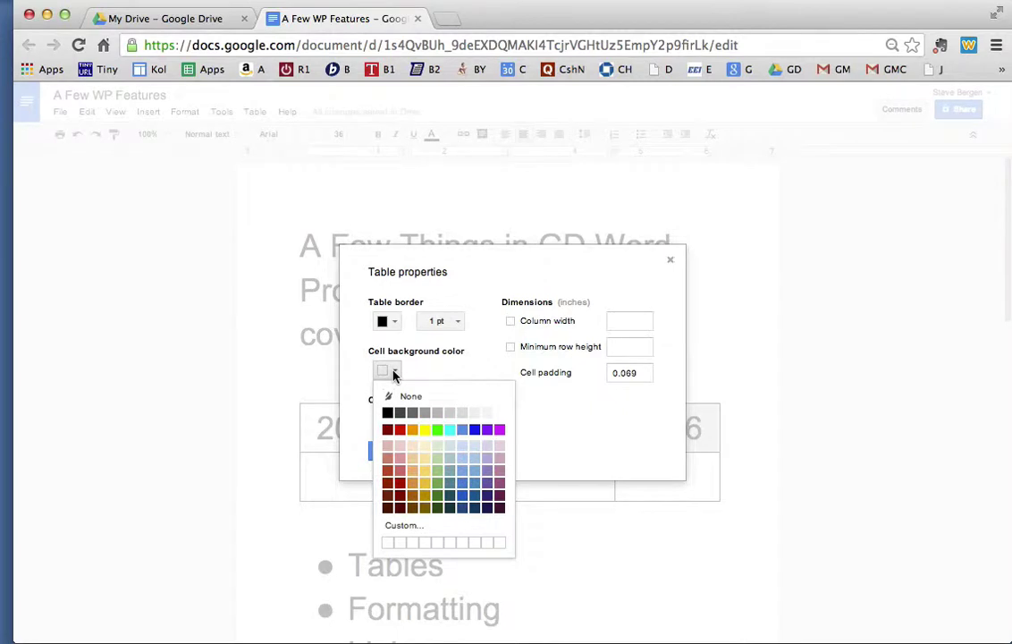
pyautogui.click(426, 432)
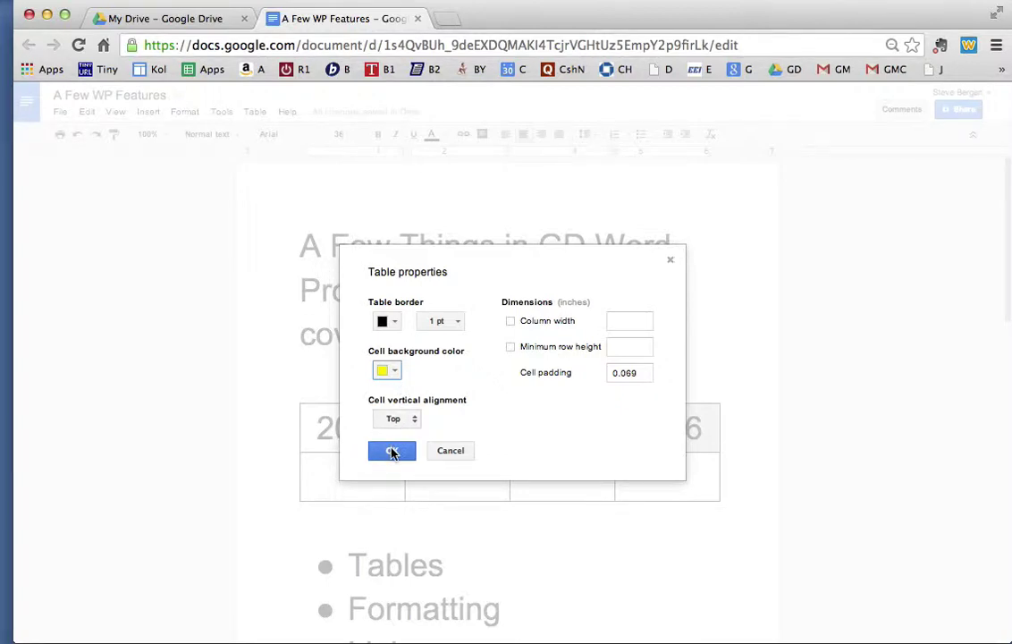
pyautogui.click(392, 451)
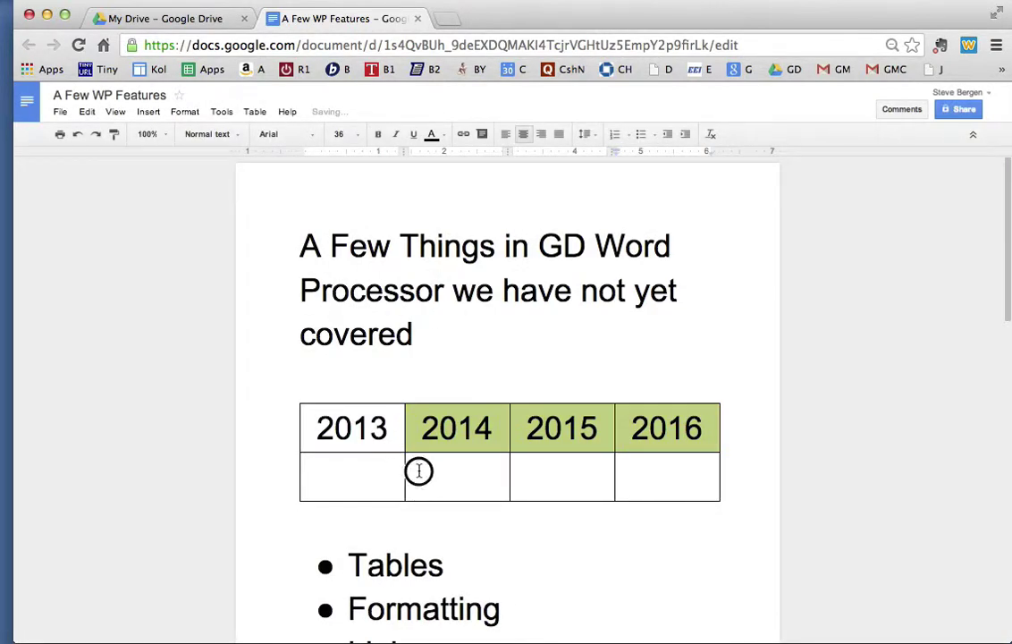
pyautogui.click(419, 470)
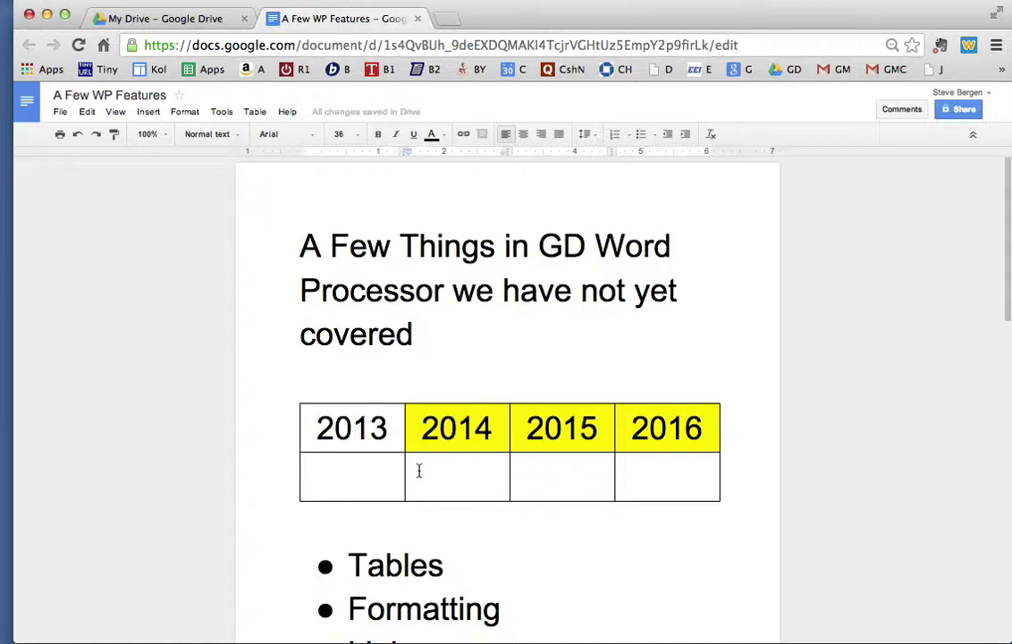
# - Enter "pretty good GD" at font size 12 in the cell below 2013
pyautogui.click(368, 474)
pyautogui.click(356, 141)
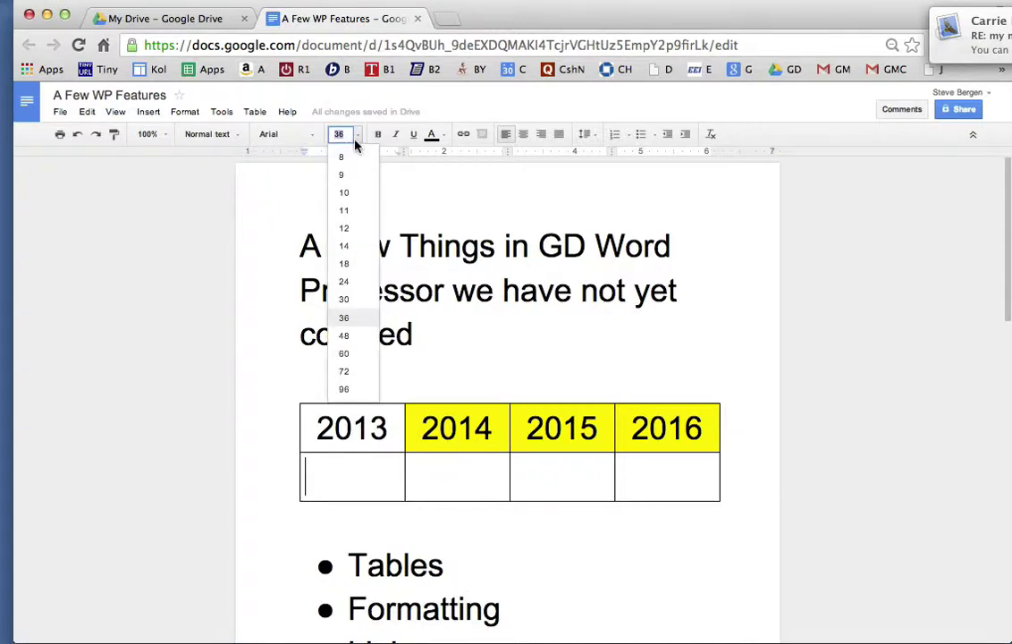
pyautogui.click(346, 231)
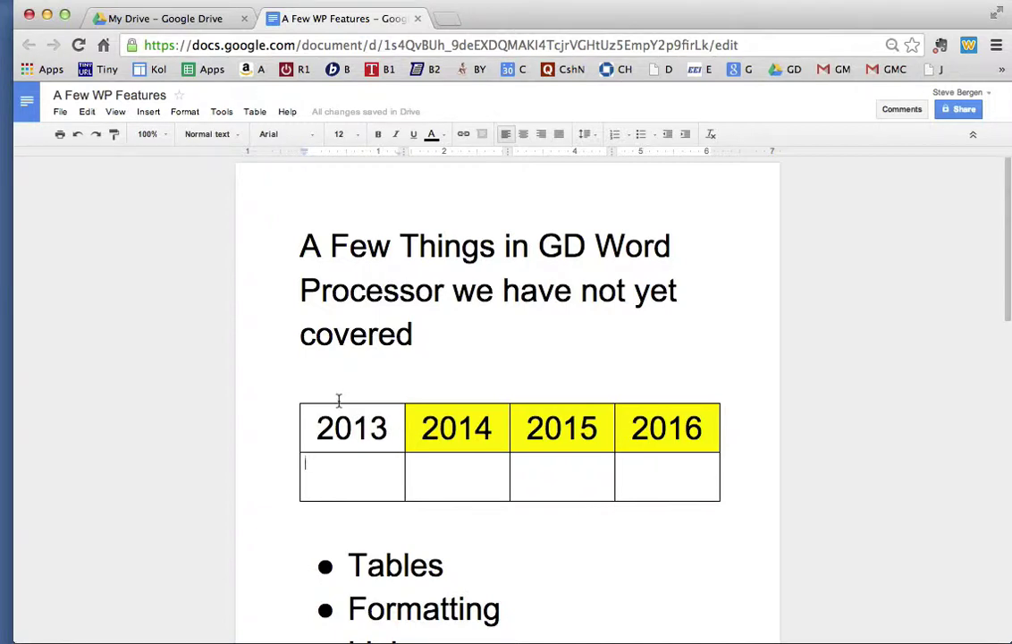
pyautogui.write('pretty ')
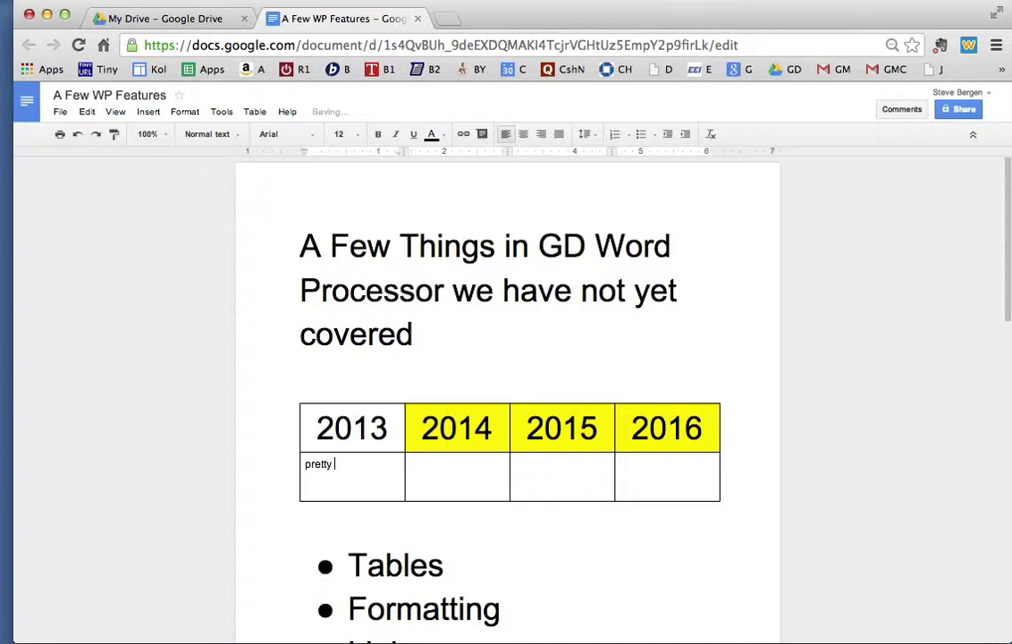
pyautogui.write('good GD')
# - Copy part of the text below 2013 into the cell below 2014 and replace it there with "much better"
pyautogui.click(445, 462)
pyautogui.moveTo(353, 469); pyautogui.dragTo(306, 471)
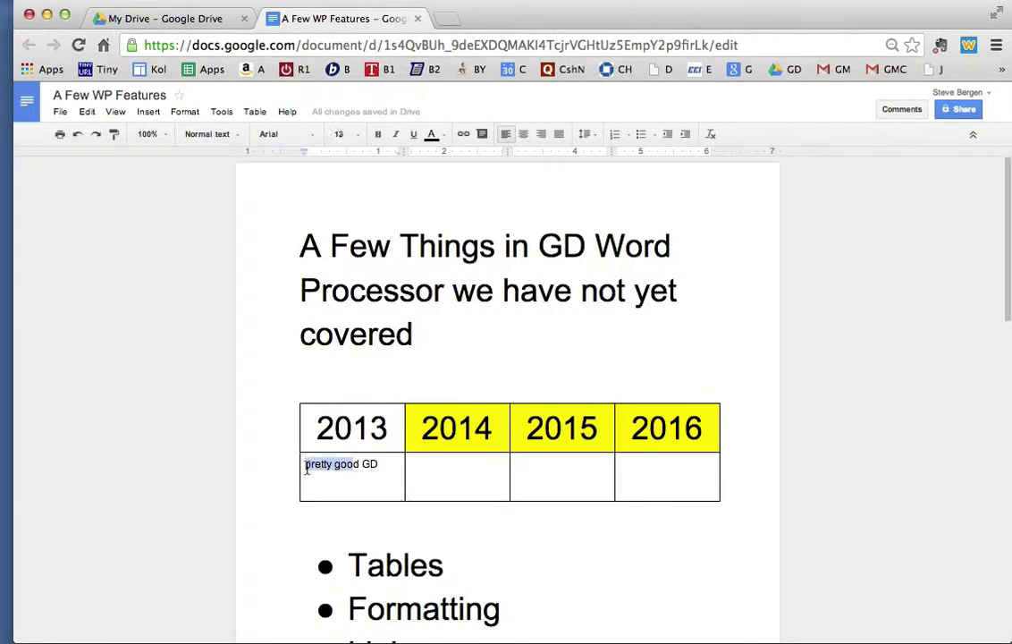
pyautogui.press('super+c')
pyautogui.click(411, 470)
pyautogui.press('super+v')
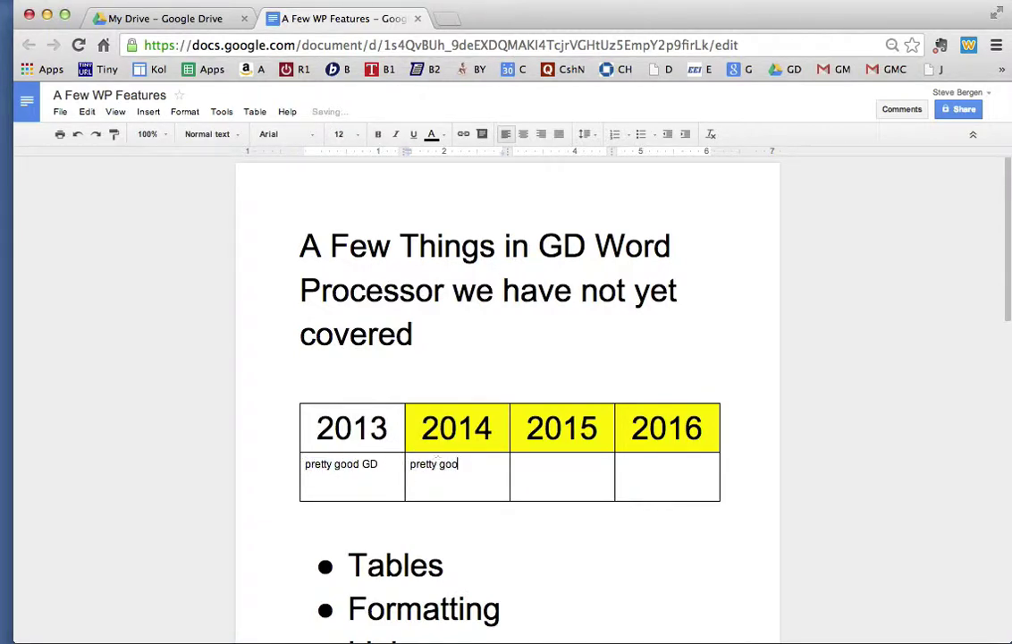
pyautogui.press('BackSpace')
pyautogui.press('BackSpace')
pyautogui.press('BackSpace')
pyautogui.press('BackSpace')
pyautogui.write('much better')
pyautogui.click(420, 465)
pyautogui.press('BackSpace')
pyautogui.press('BackSpace')
# - Give the cell below 2013 a cyan background and center vertical alignment in the table properties
pyautogui.moveTo(390, 481); pyautogui.dragTo(362, 474)
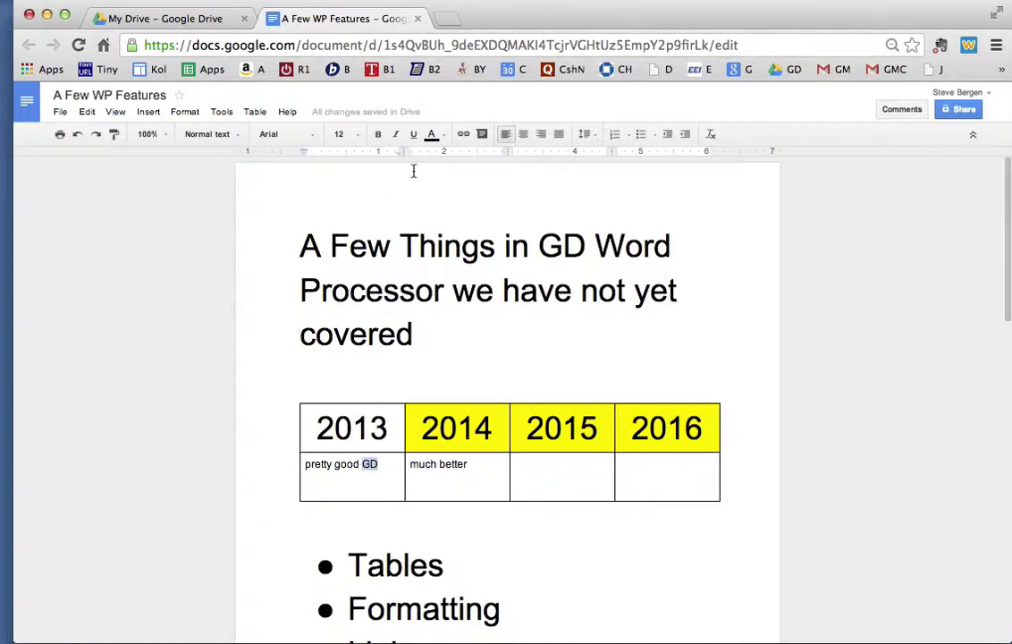
pyautogui.click(256, 112)
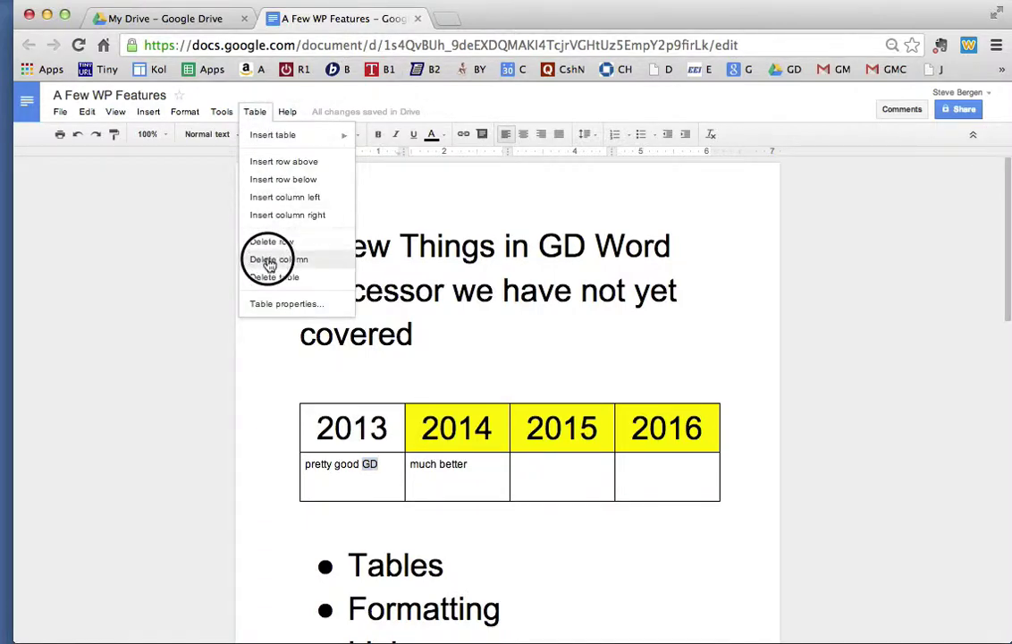
pyautogui.click(266, 305)
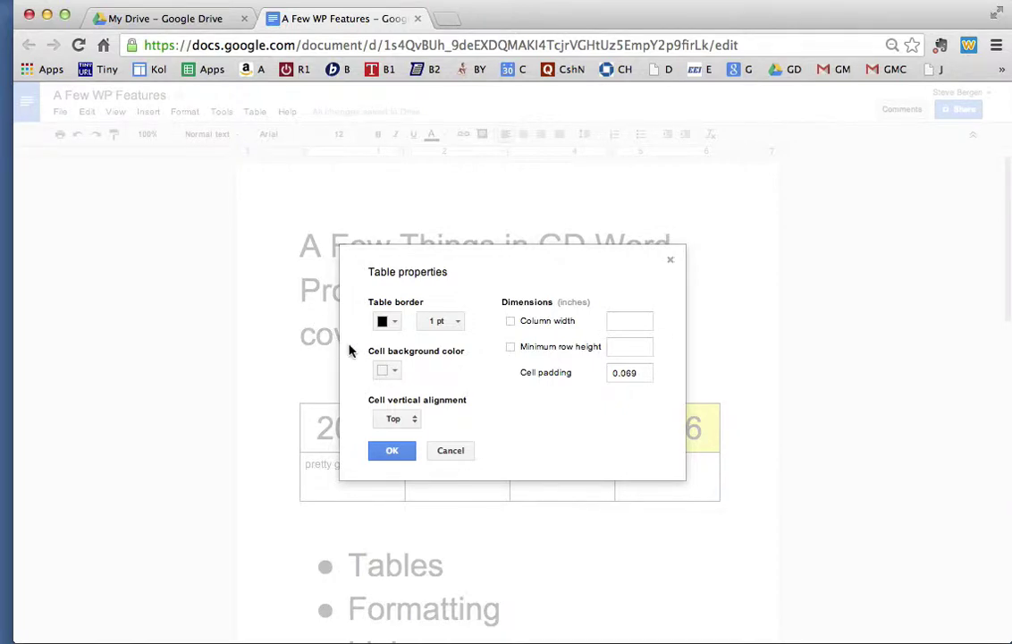
pyautogui.click(395, 373)
pyautogui.click(449, 430)
pyautogui.click(414, 426)
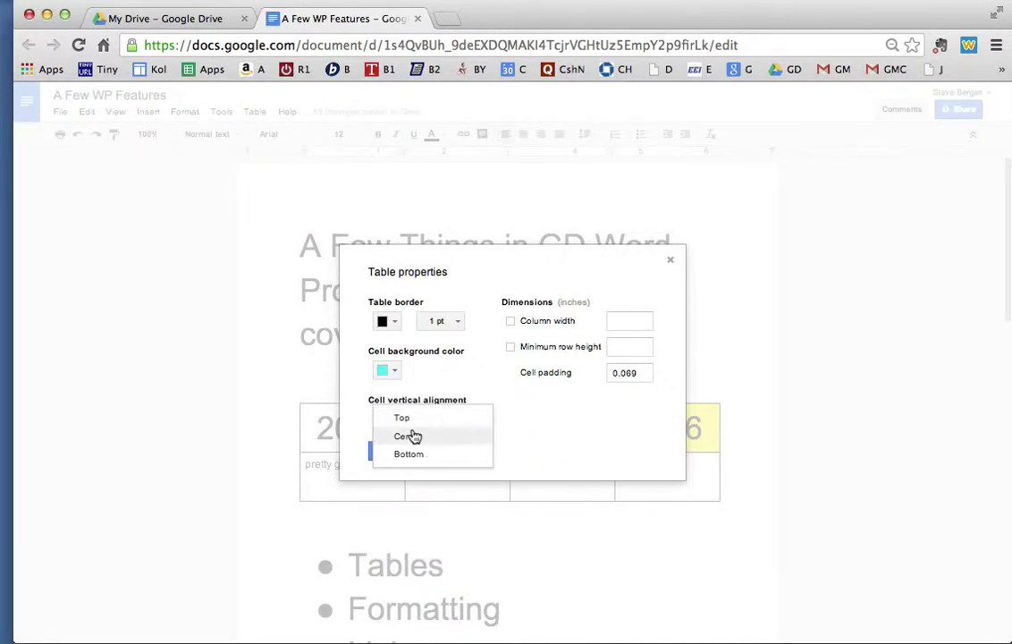
pyautogui.click(413, 441)
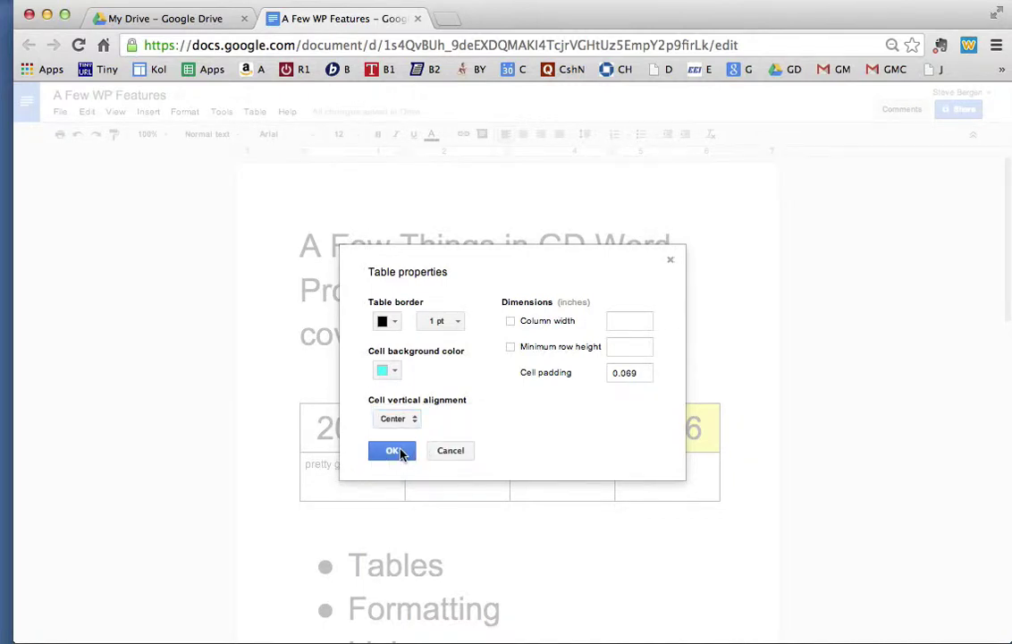
pyautogui.click(398, 449)
# - Center the text "pretty good GD" horizontally in its cell below 2013
pyautogui.click(437, 484)
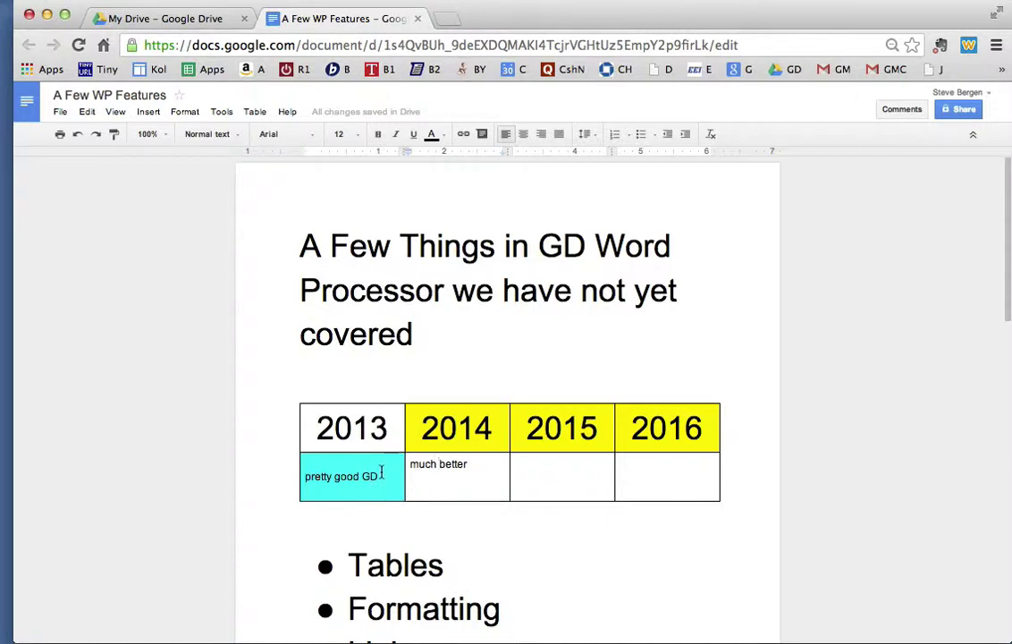
pyautogui.click(343, 478)
pyautogui.click(524, 135)
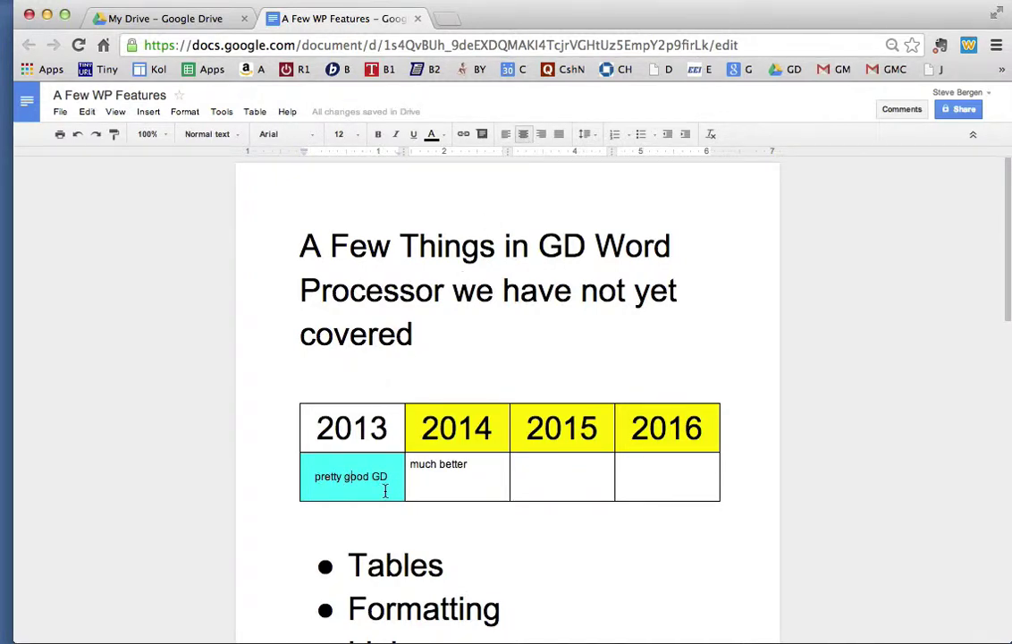
# - Link the word "better" in the cell below 2014 to summercore.com
pyautogui.doubleClick(451, 465)
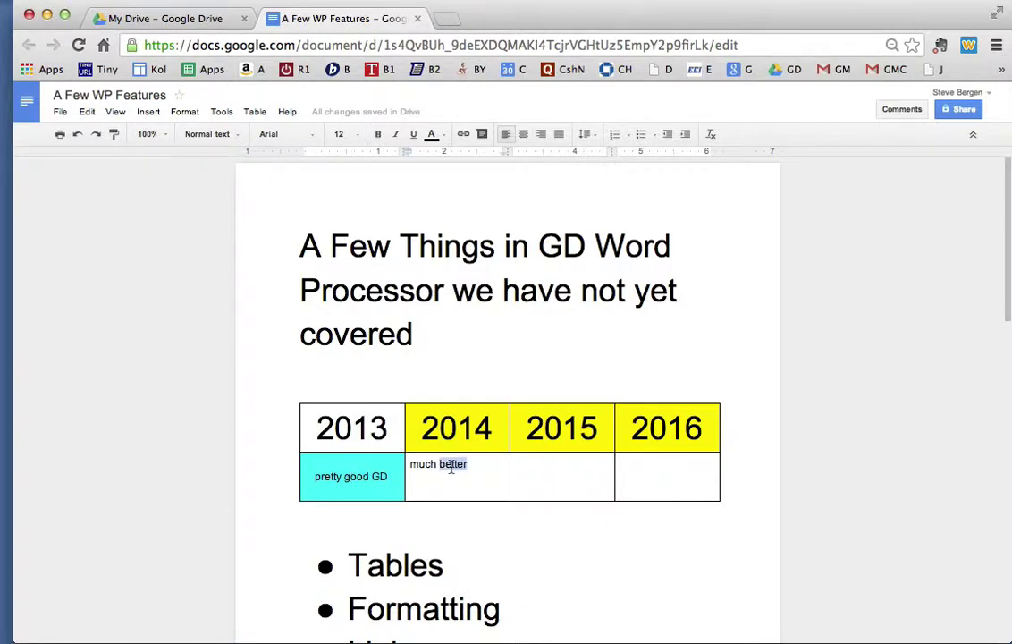
pyautogui.click(463, 136)
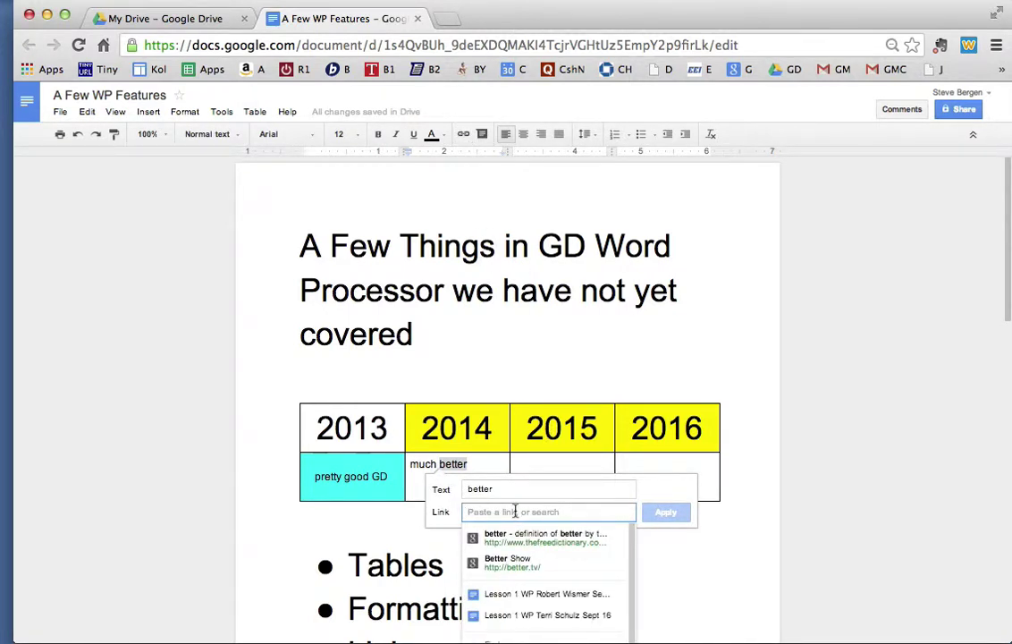
pyautogui.write('summercore.com')
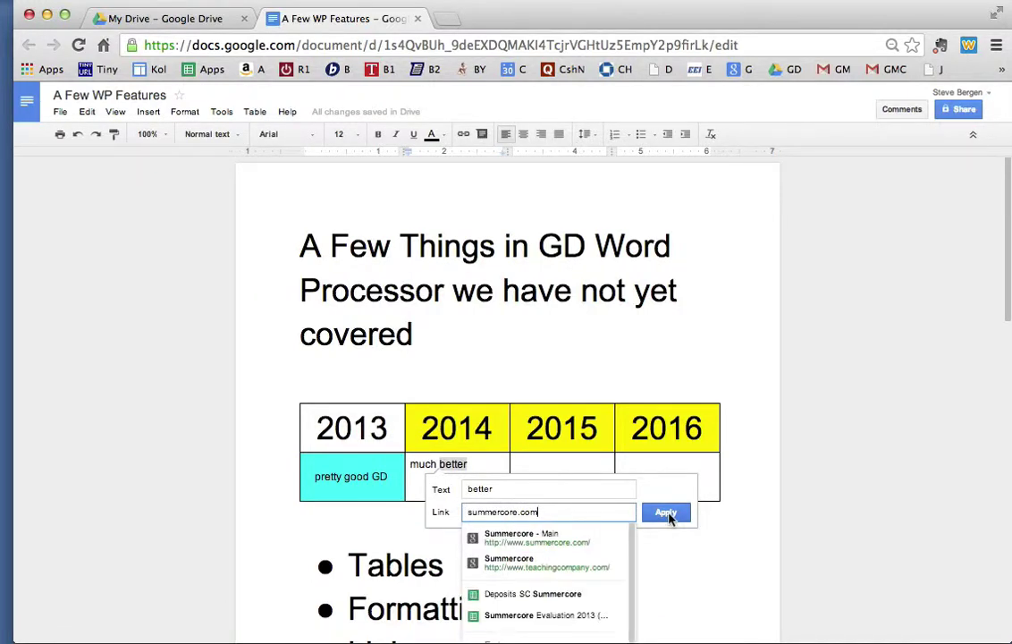
pyautogui.click(666, 512)
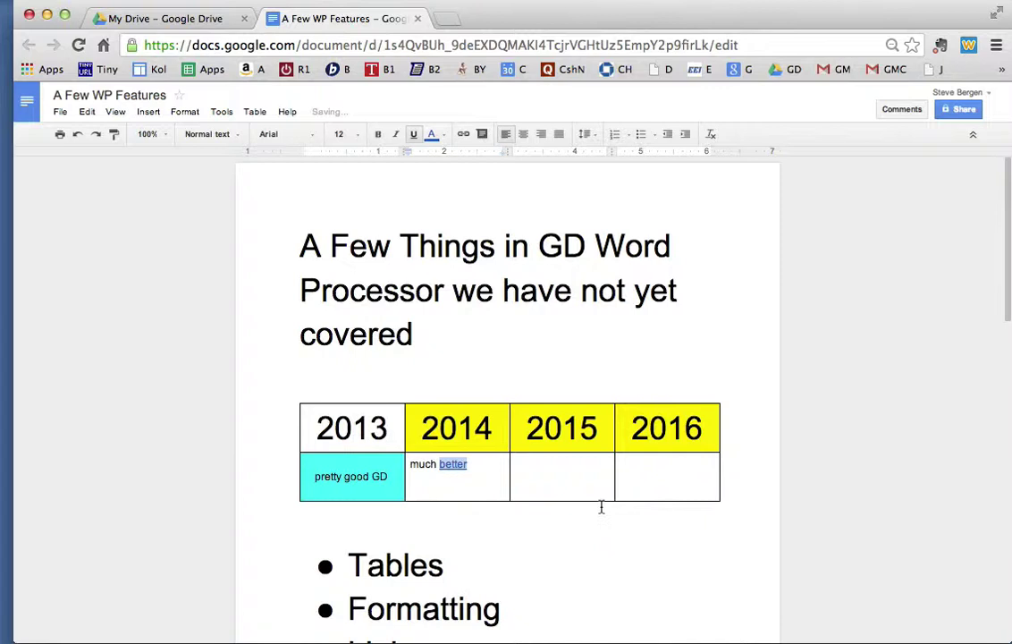
pyautogui.click(358, 475)
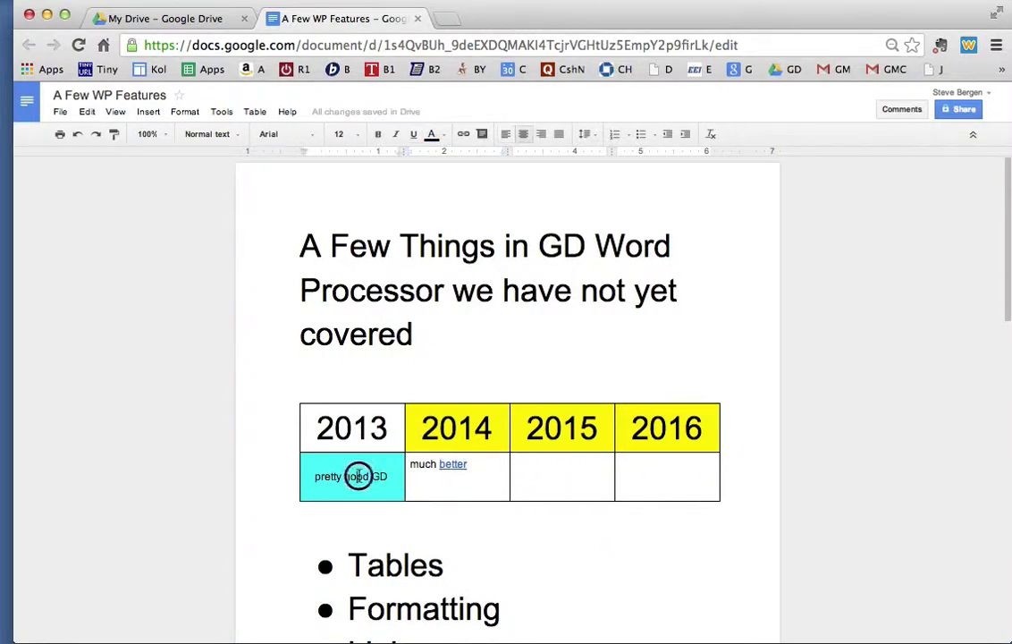
pyautogui.click(463, 135)
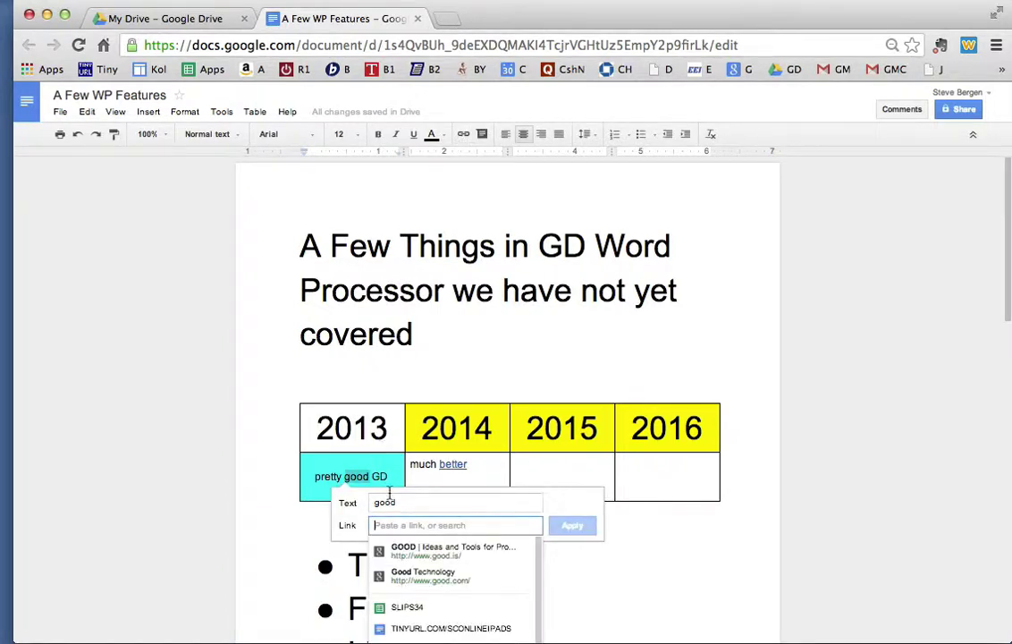
pyautogui.write('binary')
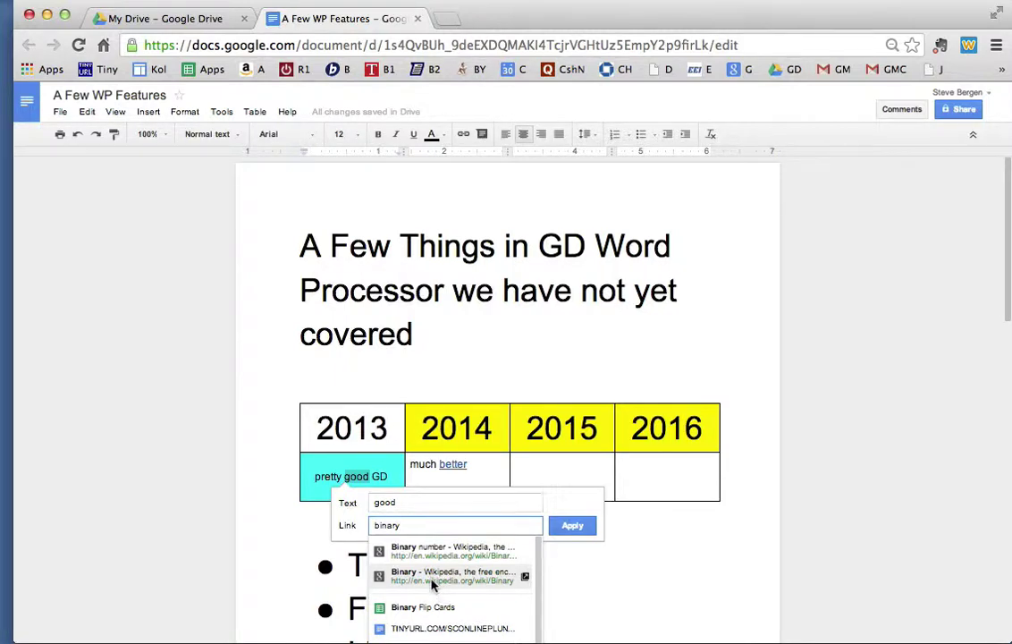
pyautogui.click(432, 583)
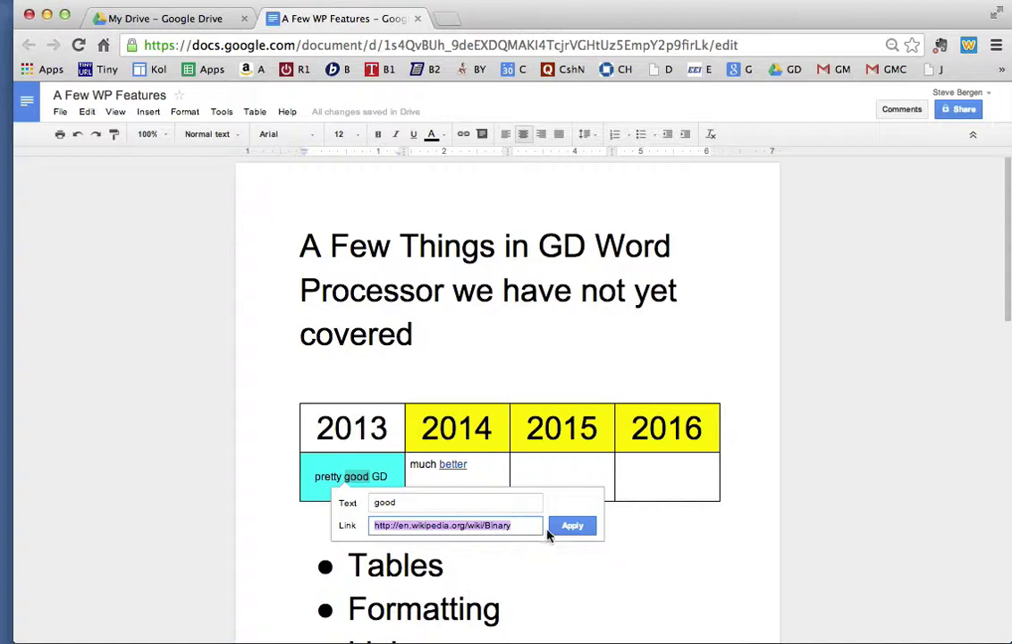
pyautogui.click(554, 528)
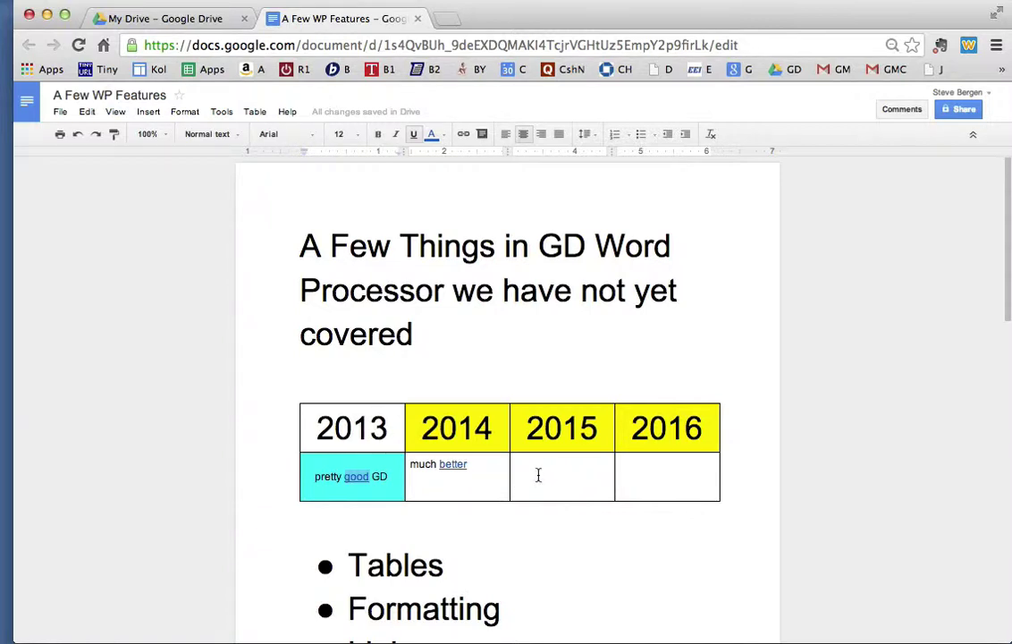
# - Start inserting an image in the empty cell below 2015 and choose web search as its source
pyautogui.click(537, 478)
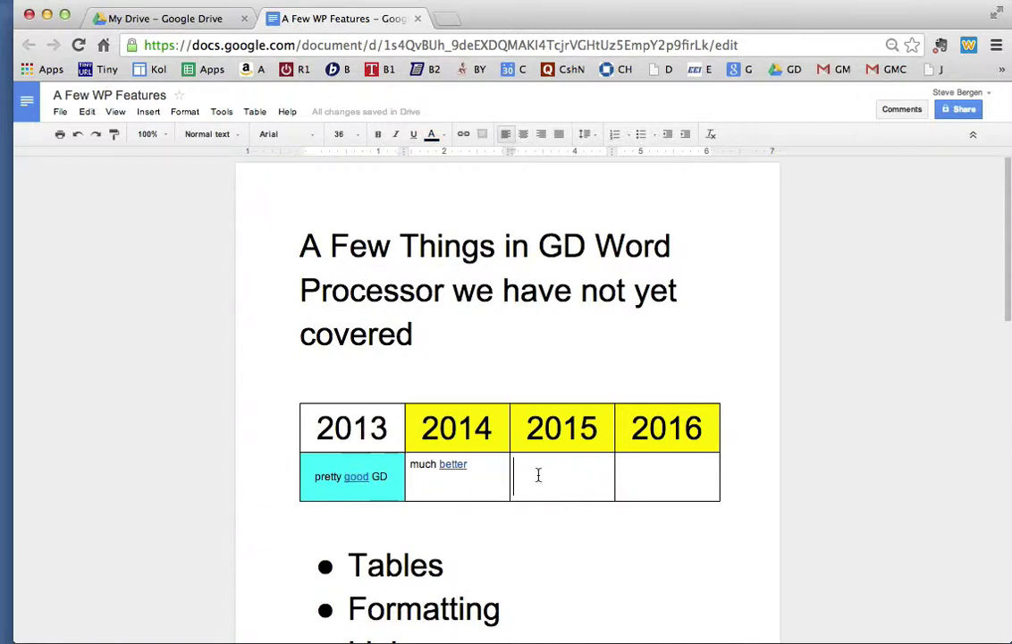
pyautogui.click(149, 113)
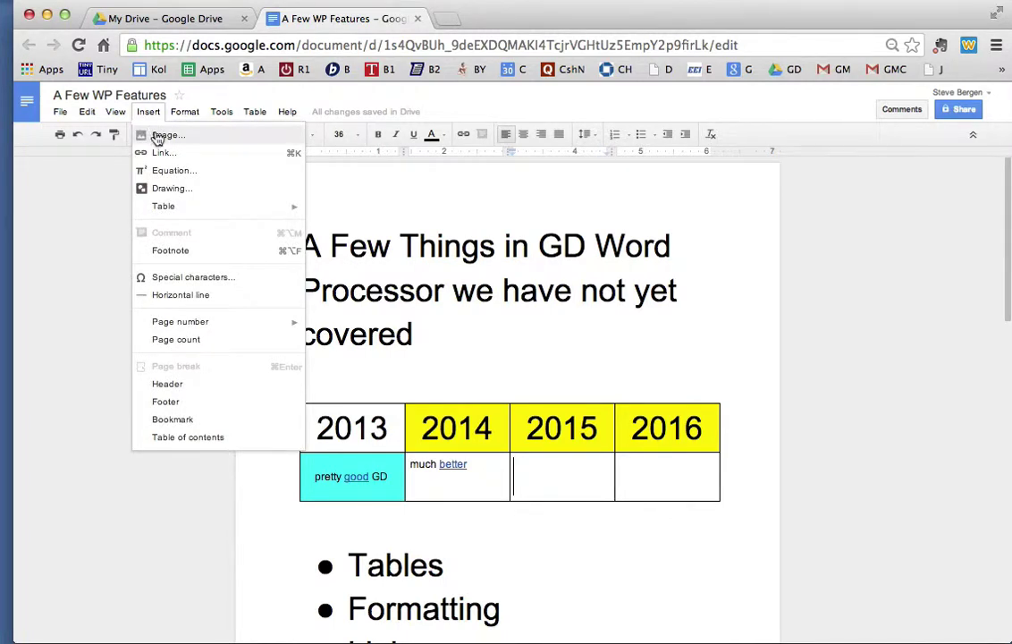
pyautogui.click(156, 135)
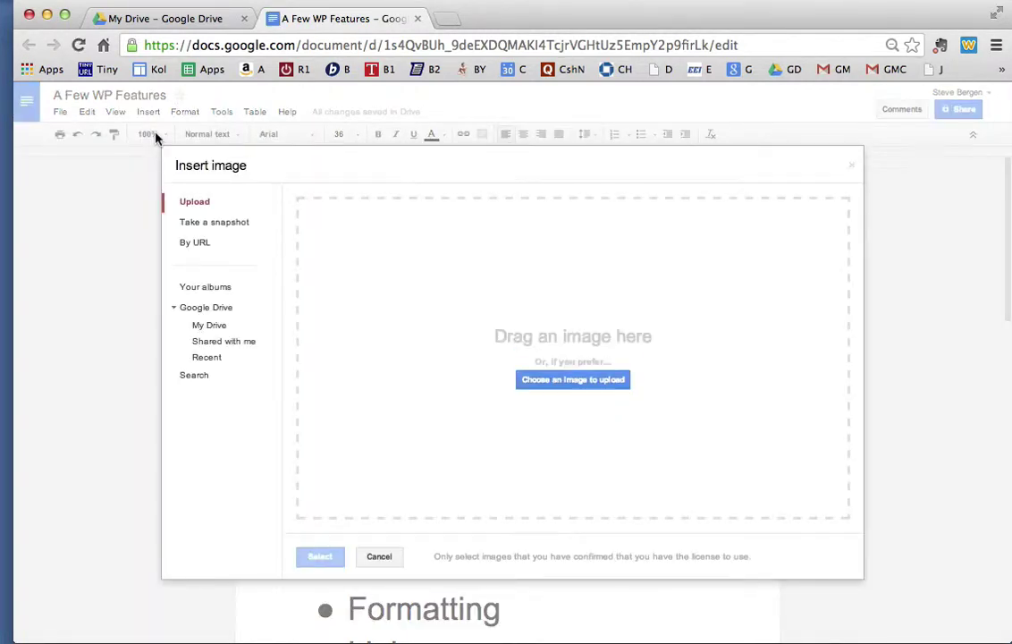
pyautogui.click(202, 244)
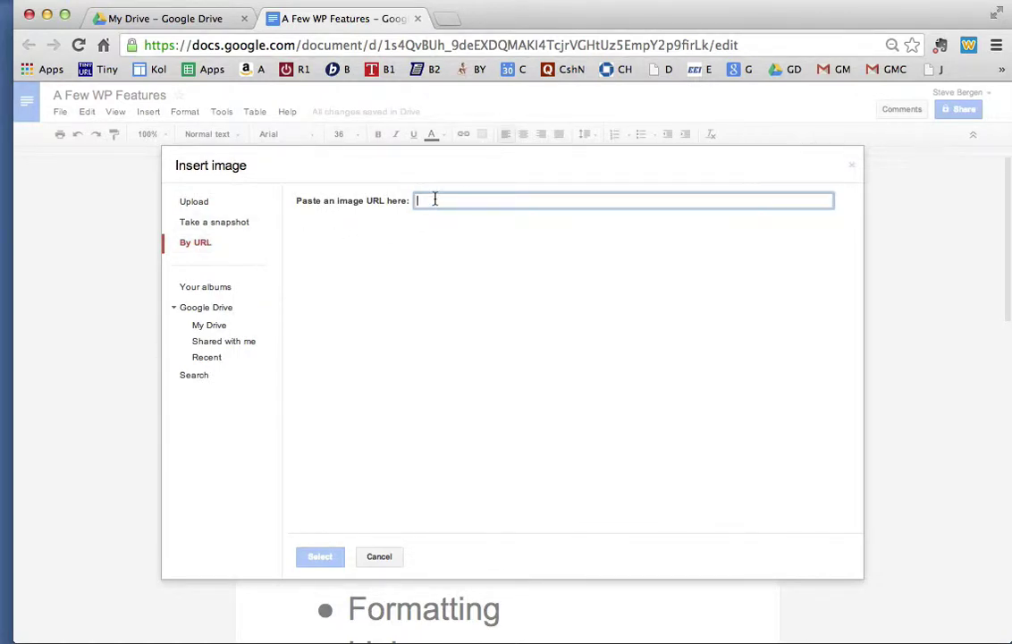
pyautogui.click(205, 383)
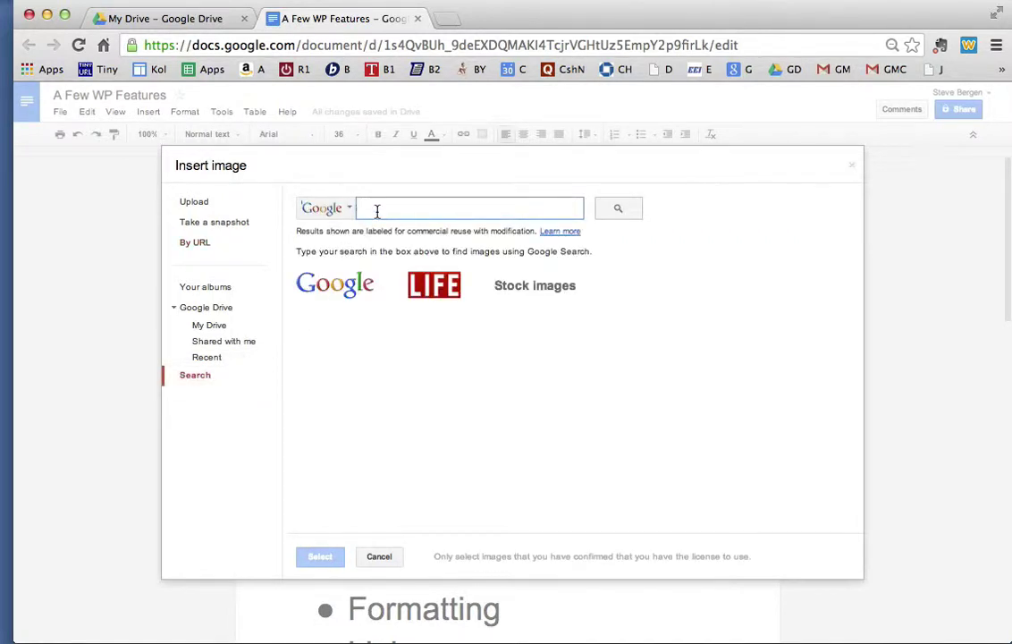
# - Try Google image searches for "red sox", "redsox" and "red sockx"
pyautogui.write('red sox')
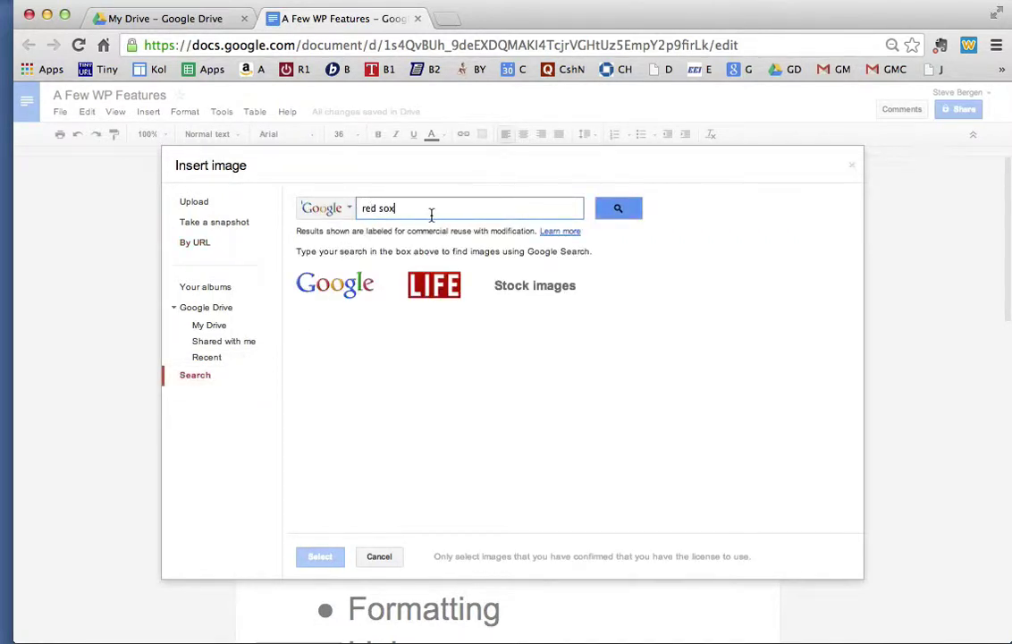
pyautogui.click(615, 220)
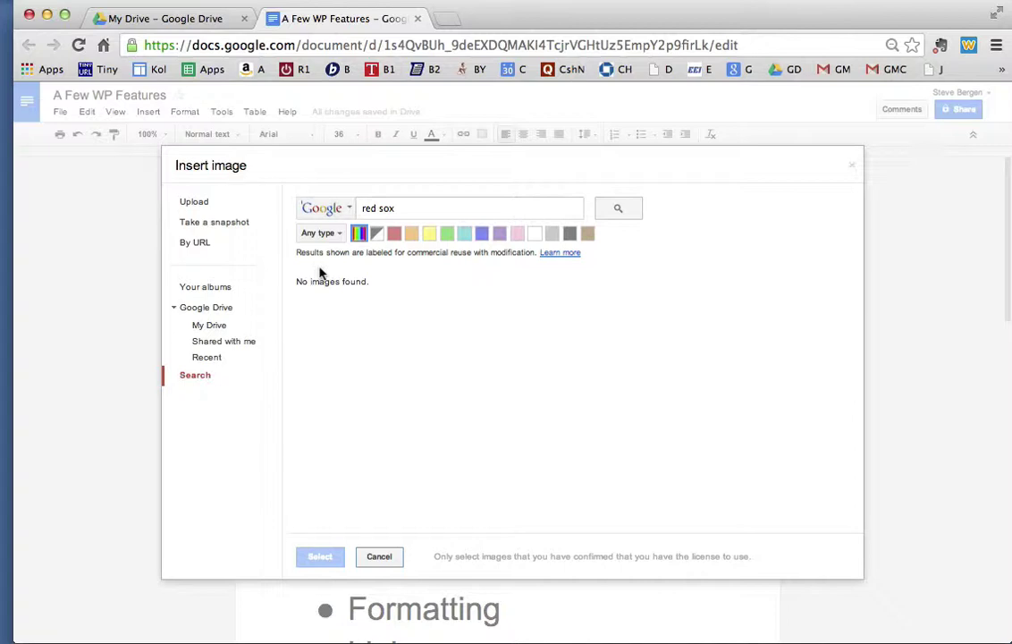
pyautogui.click(202, 377)
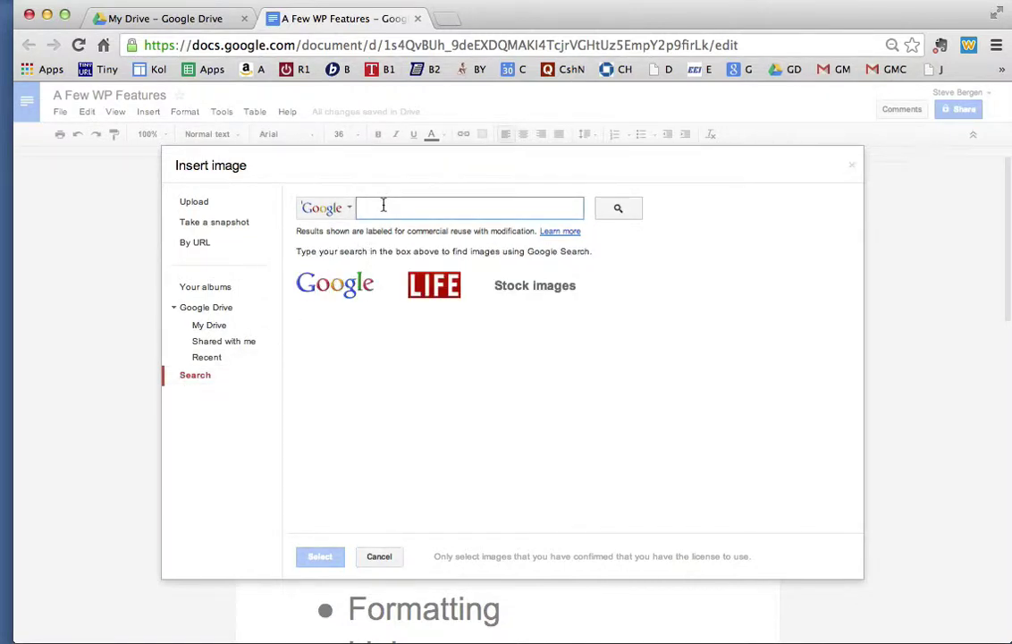
pyautogui.write('redsox')
pyautogui.press('Return')
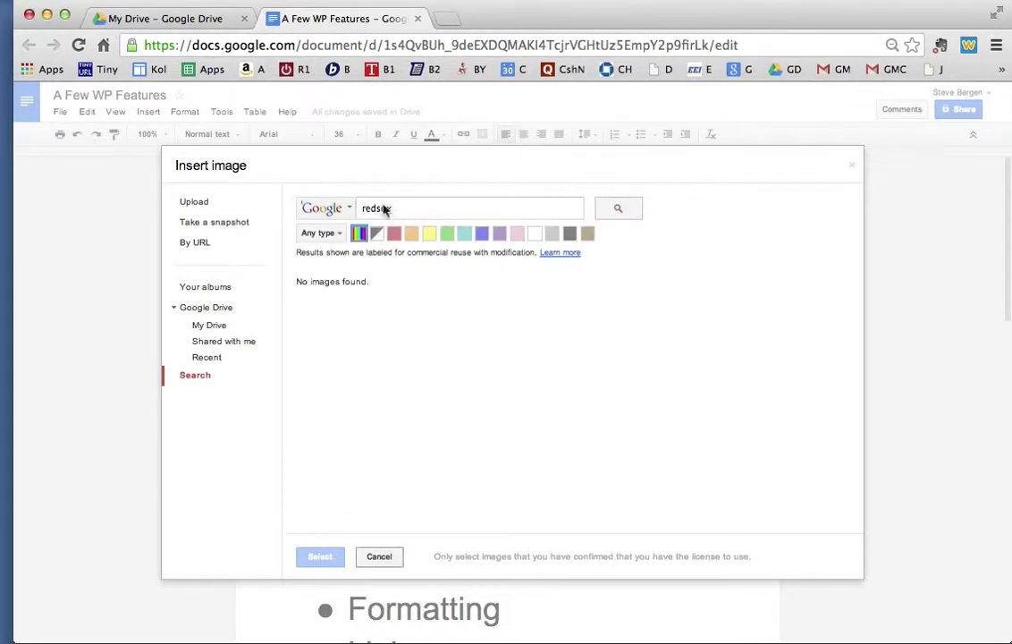
pyautogui.click(465, 204)
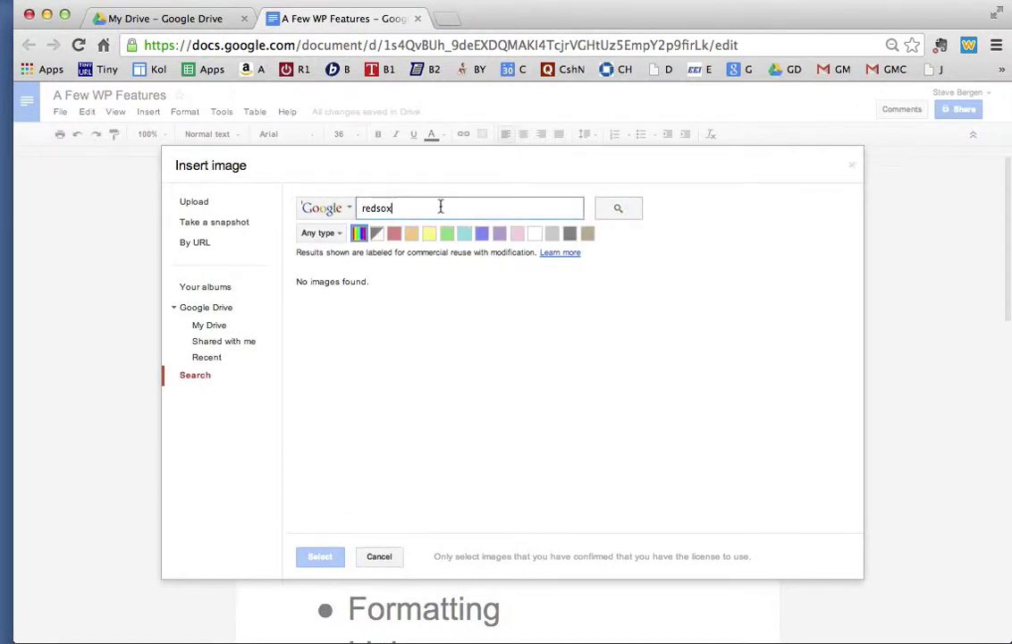
pyautogui.press('BackSpace')
pyautogui.press('BackSpace')
pyautogui.press('BackSpace')
pyautogui.press('BackSpace')
pyautogui.press('BackSpace')
pyautogui.press('BackSpace')
pyautogui.write('re')
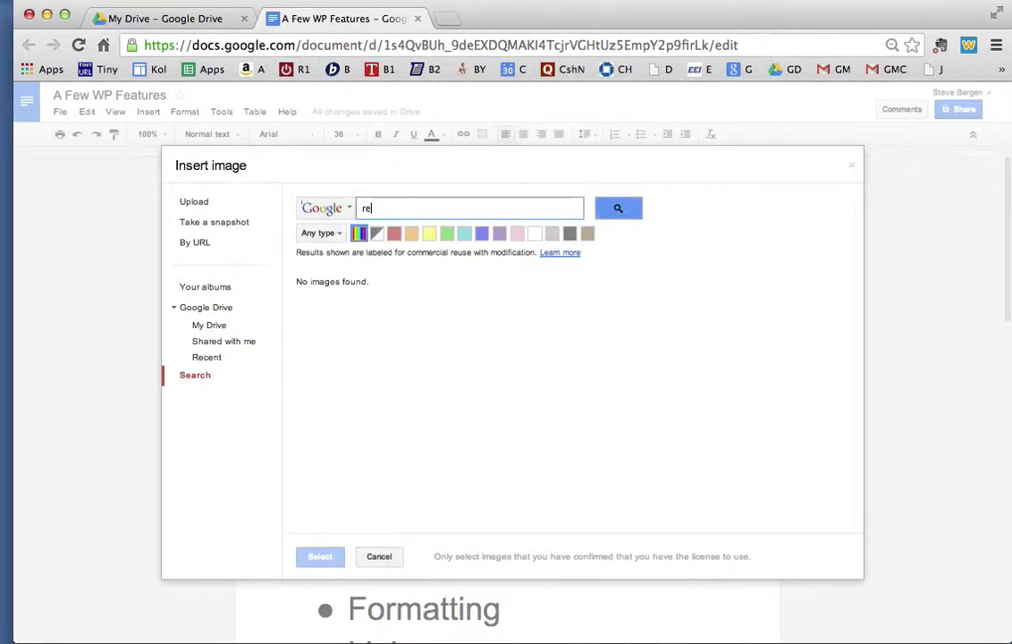
pyautogui.write('d sockx')
pyautogui.press('Return')
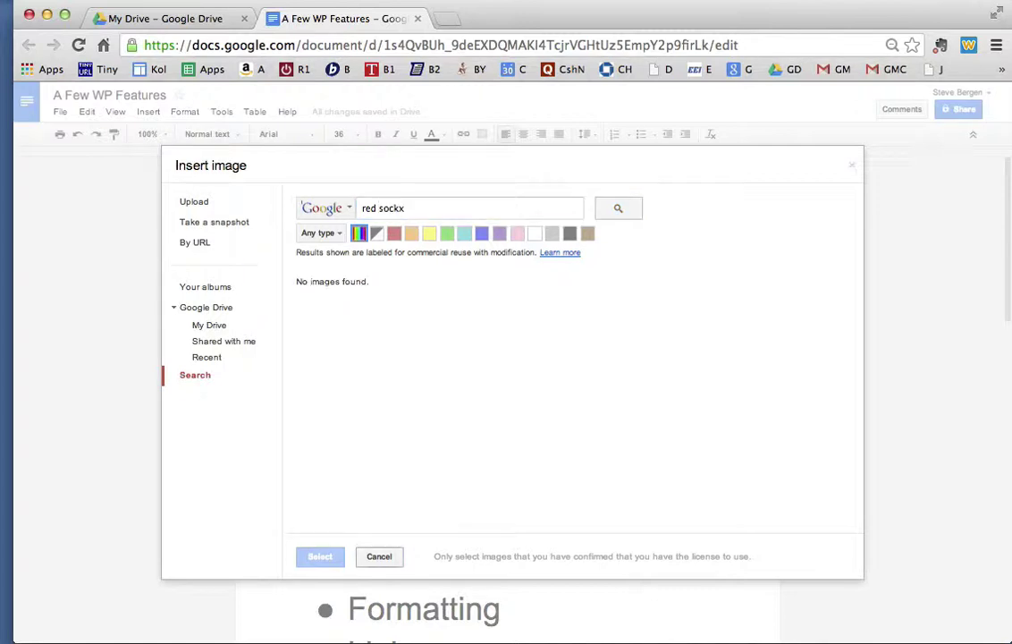
# - Search Google images for "red socks" and insert the red Boston sock picture from the second row of results below 2015
pyautogui.click(432, 207)
pyautogui.press('BackSpace')
pyautogui.write('s')
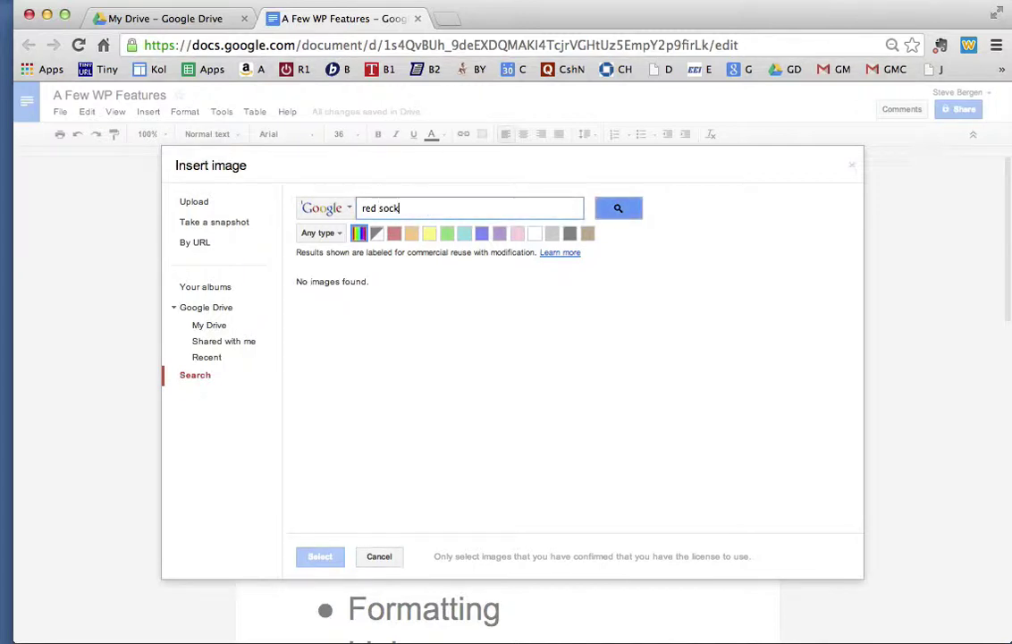
pyautogui.press('Return')
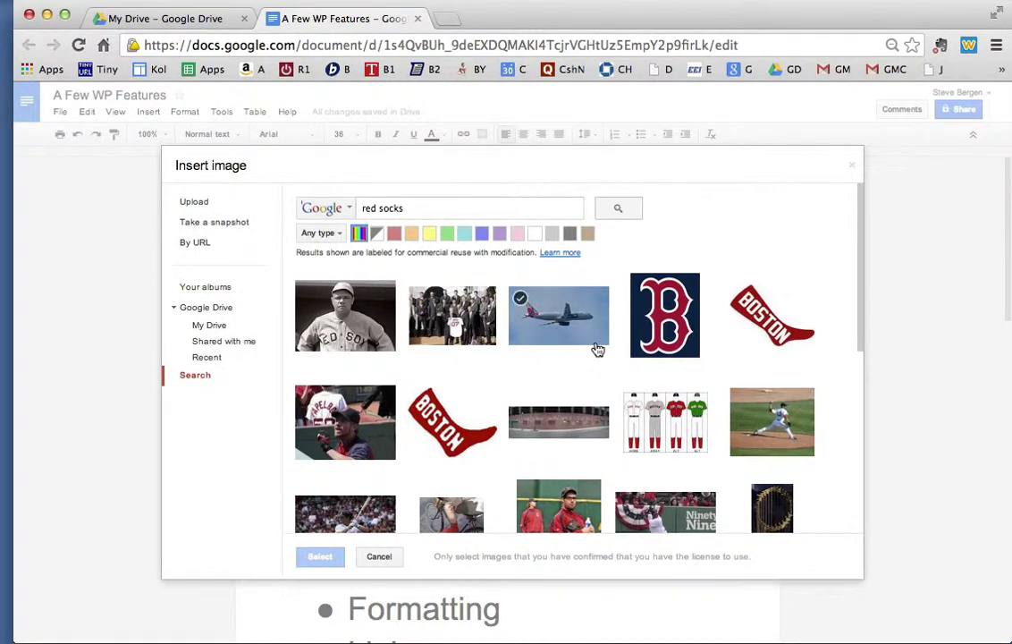
pyautogui.click(411, 394)
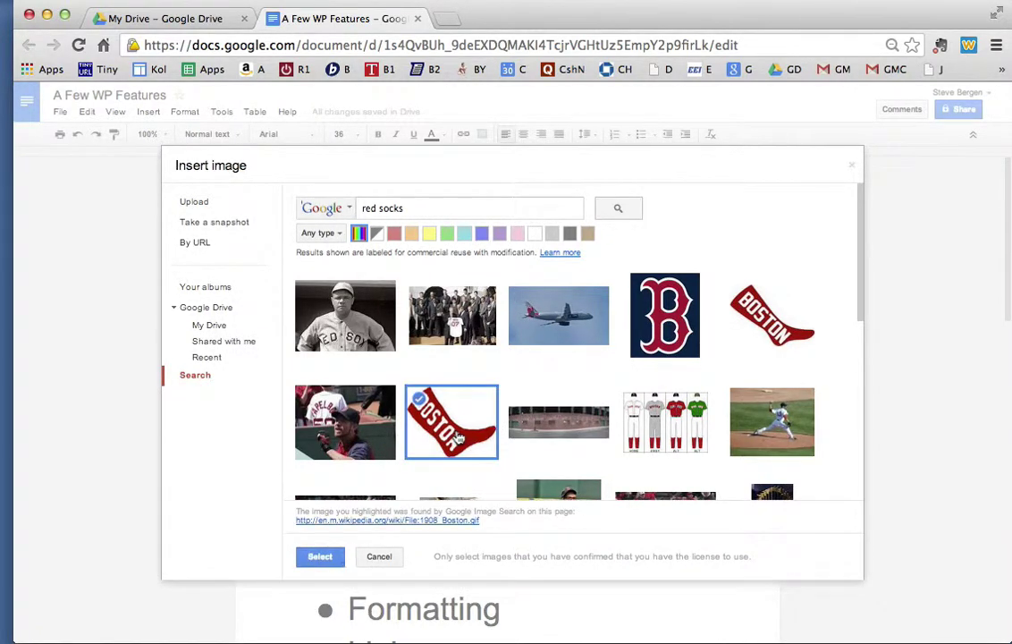
pyautogui.click(324, 553)
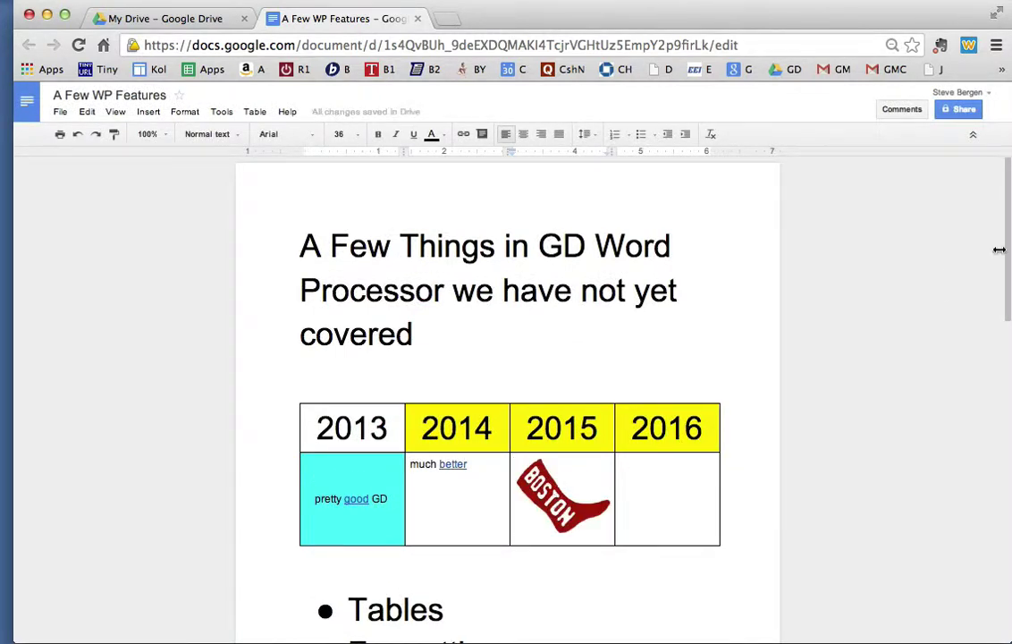
pyautogui.scroll(-1, 1000, 253)
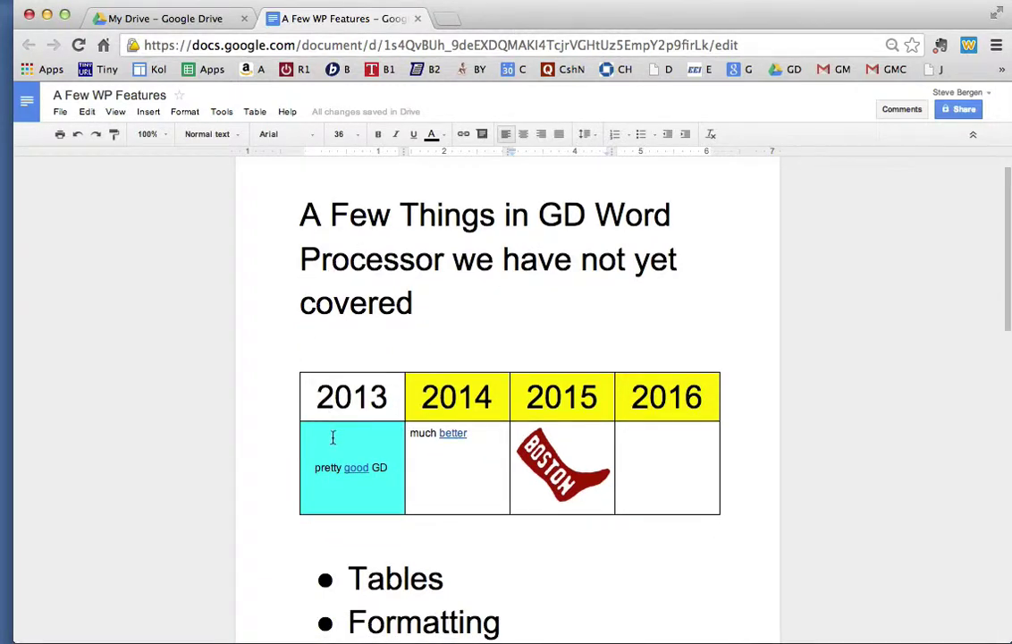
pyautogui.moveTo(333, 441); pyautogui.dragTo(635, 445)
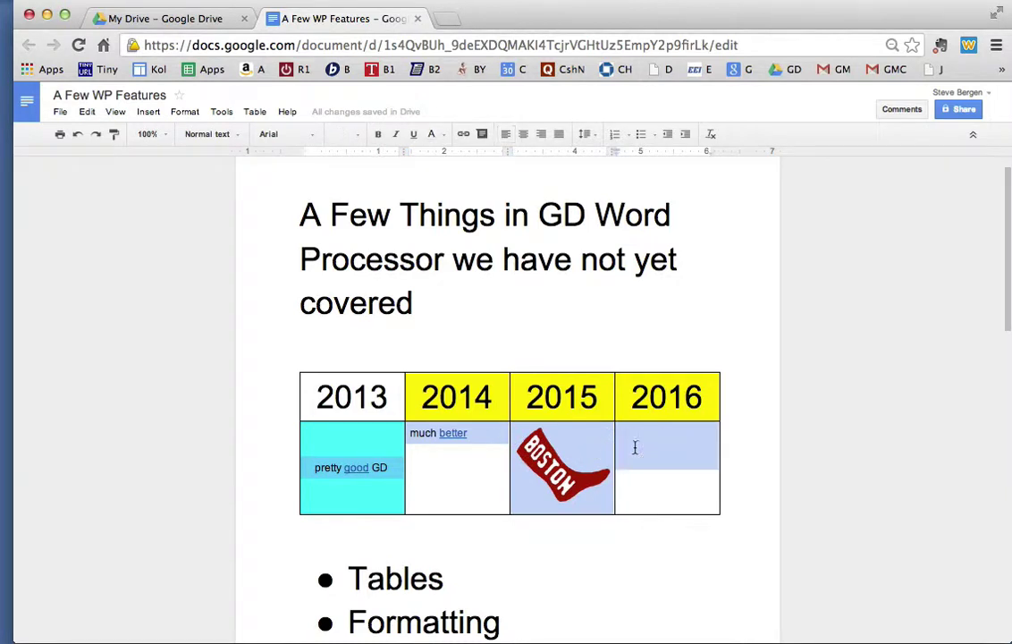
pyautogui.click(260, 112)
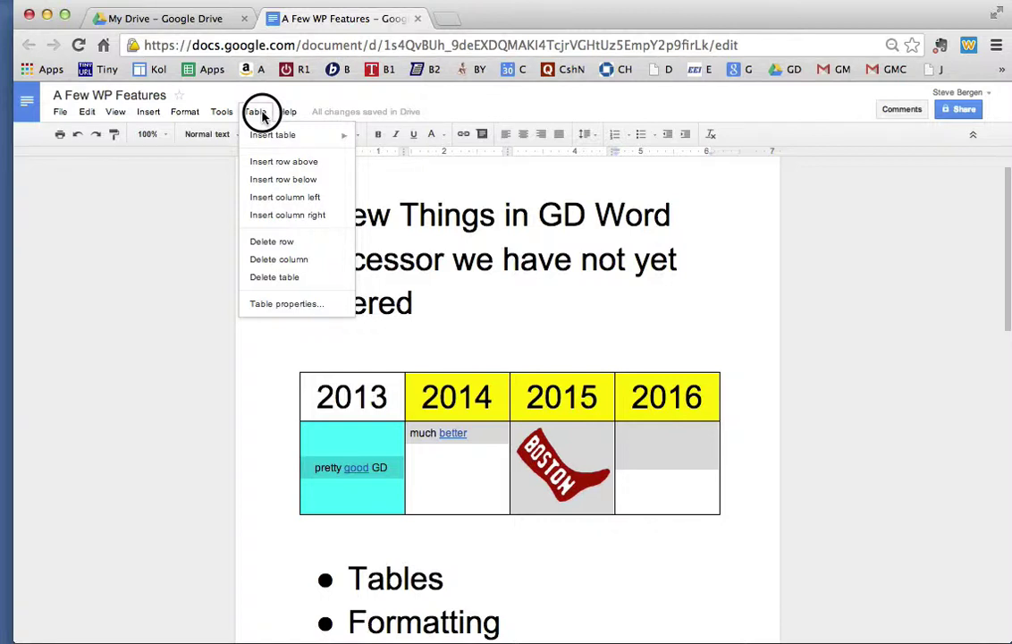
pyautogui.click(615, 591)
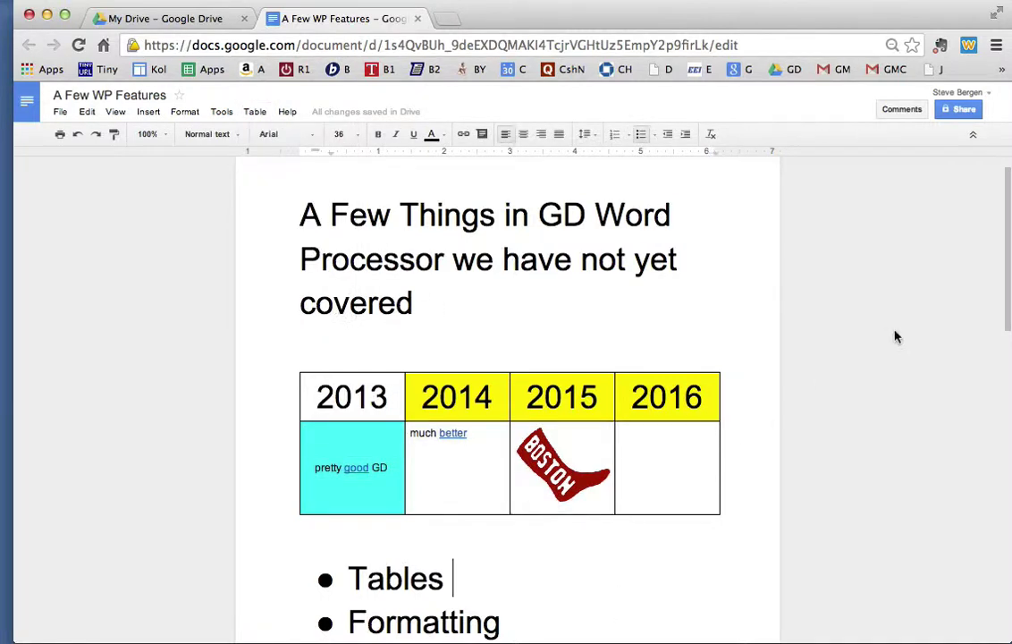
pyautogui.moveTo(1008, 301); pyautogui.dragTo(1004, 367)
pyautogui.click(511, 425)
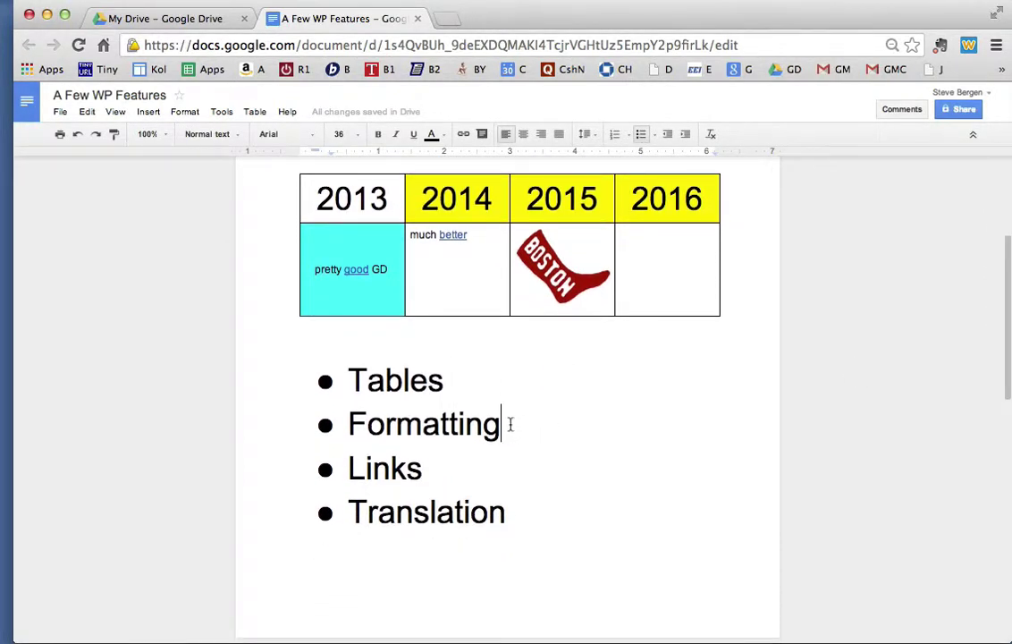
pyautogui.press('Return')
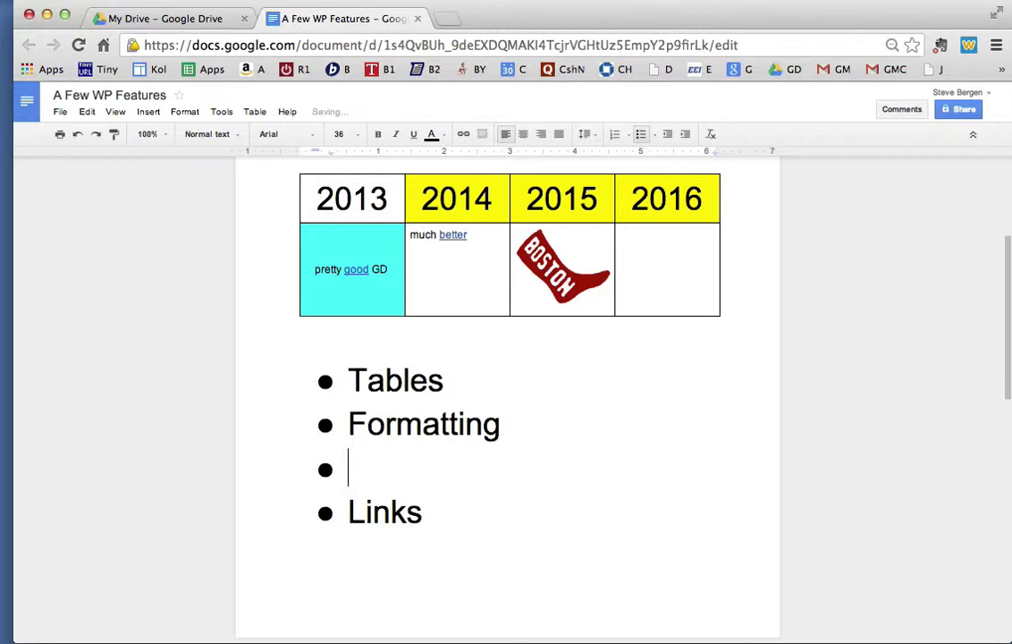
pyautogui.press('Return')
pyautogui.press('BackSpace')
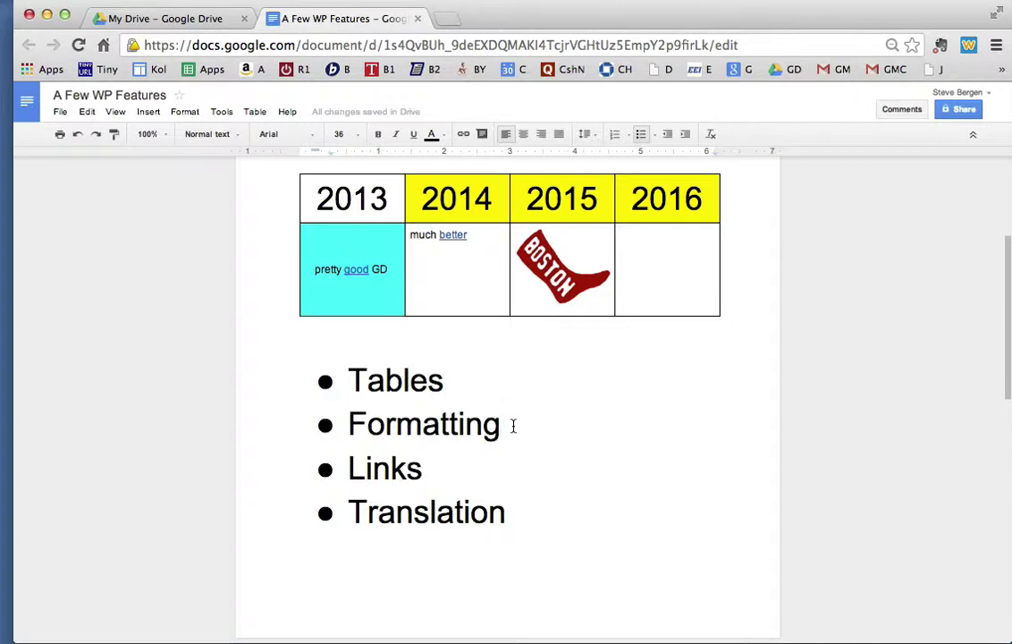
# - Add an empty bullet after "Translation" in the list and select the word "Formatting"
pyautogui.click(526, 509)
pyautogui.press('Return')
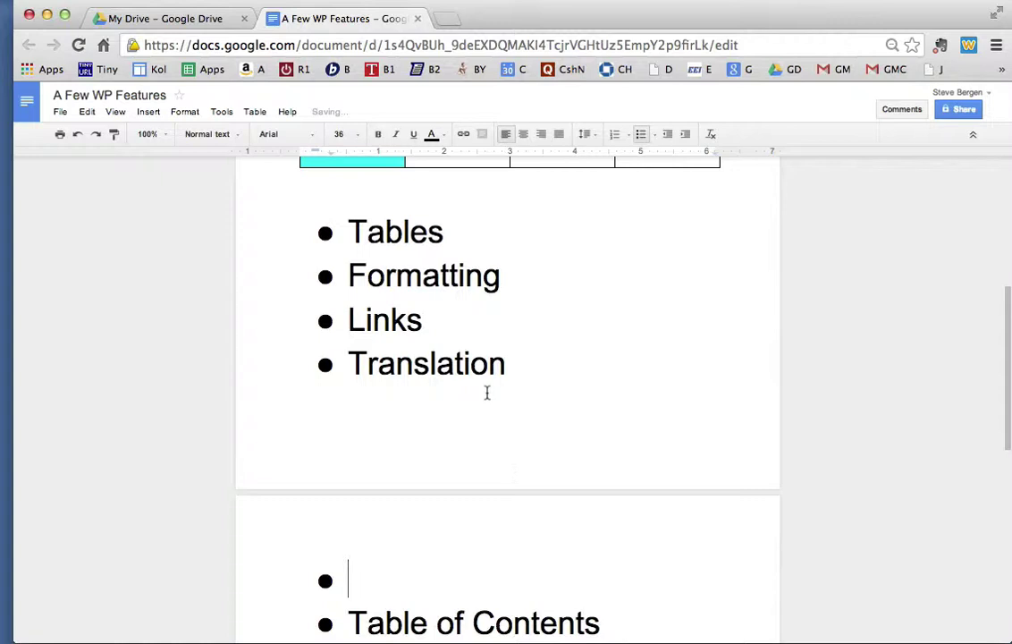
pyautogui.doubleClick(462, 283)
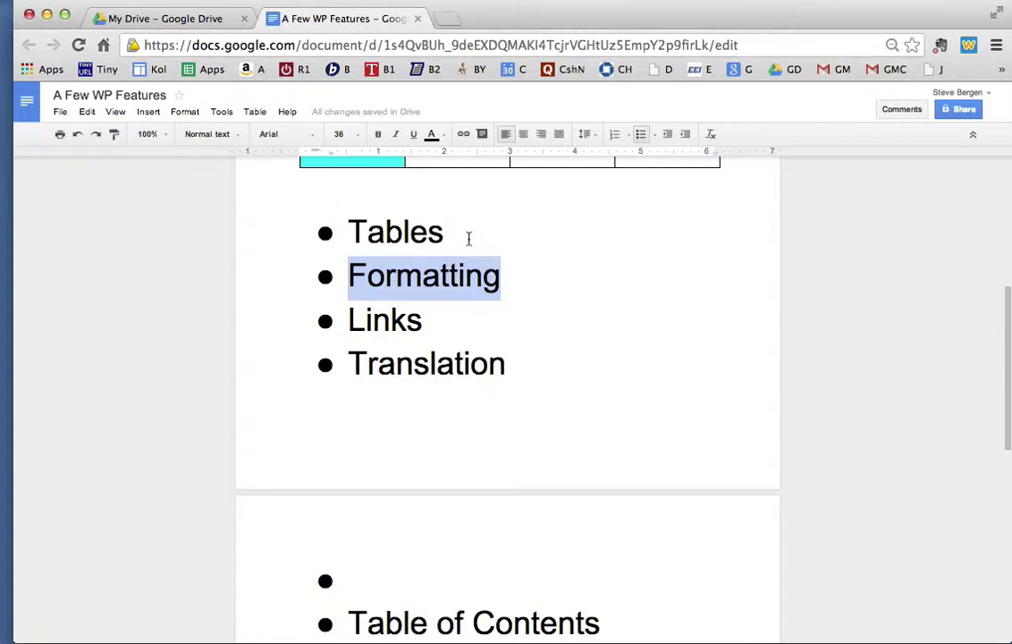
# - Insert a line above the bulleted list, add a left tab stop aligned with the bullet text, and enter "AAAA" at it
pyautogui.click(362, 192)
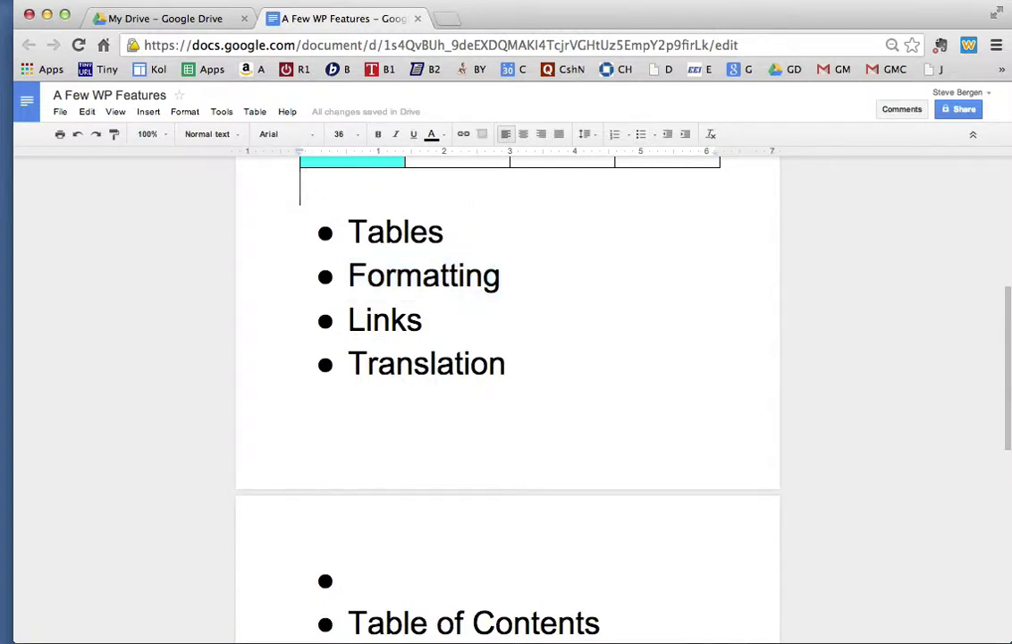
pyautogui.press('Return')
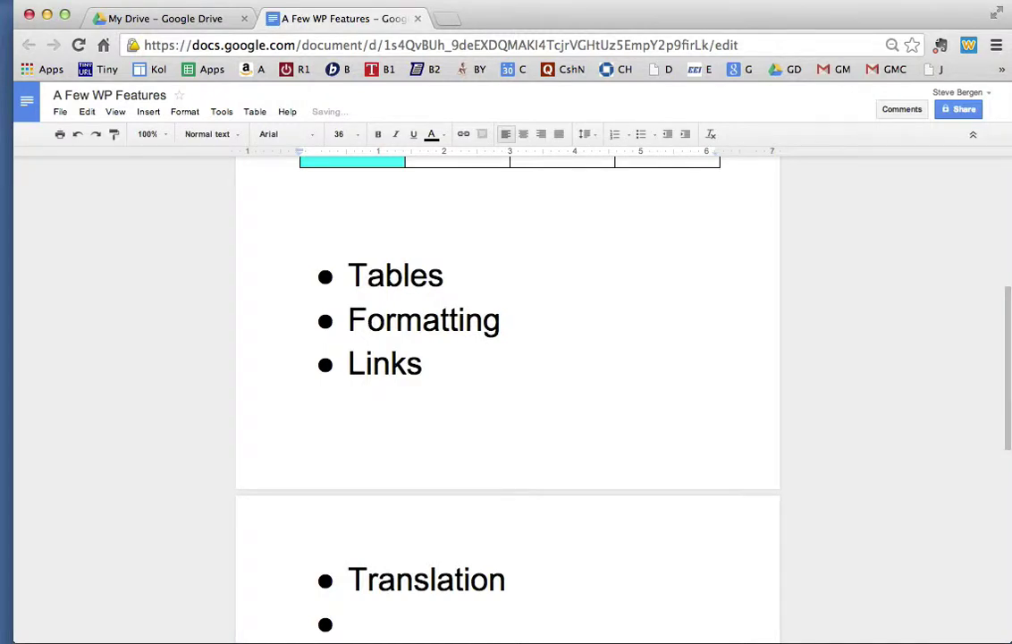
pyautogui.click(350, 161)
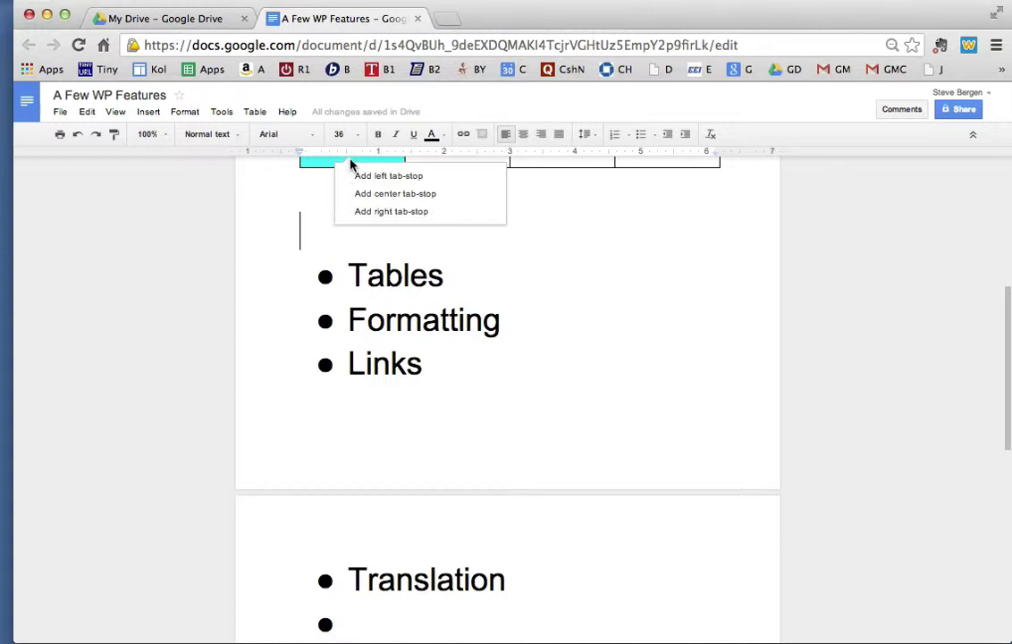
pyautogui.click(354, 174)
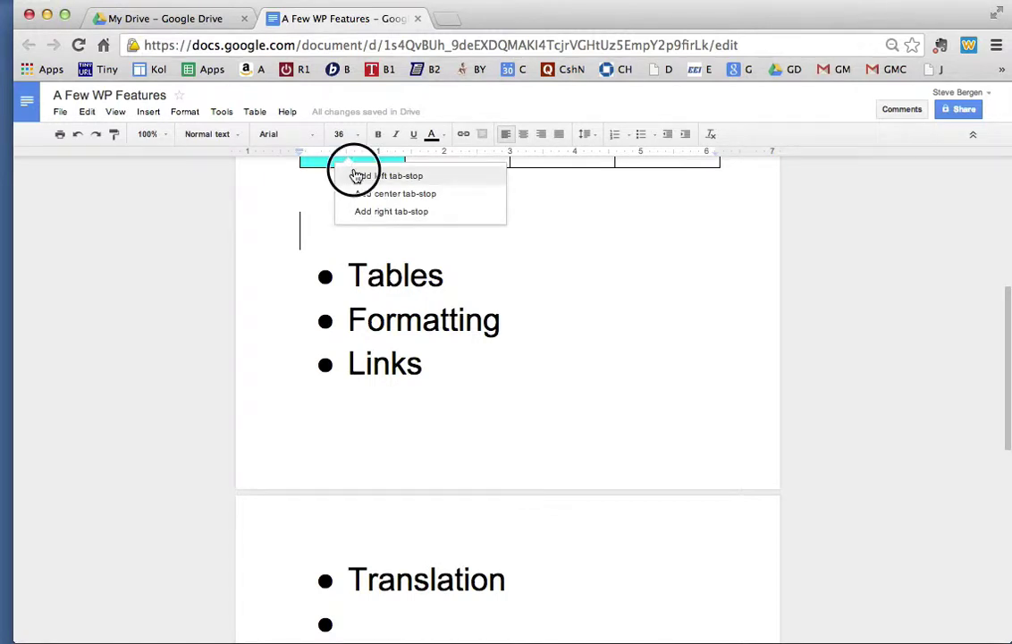
pyautogui.press('Tab')
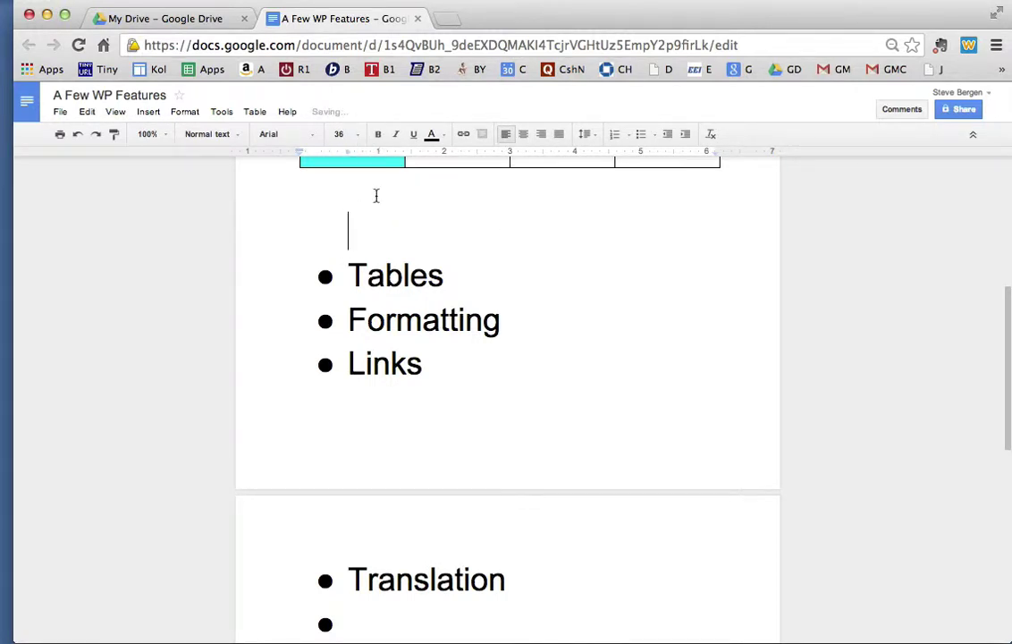
pyautogui.write('AAAA')
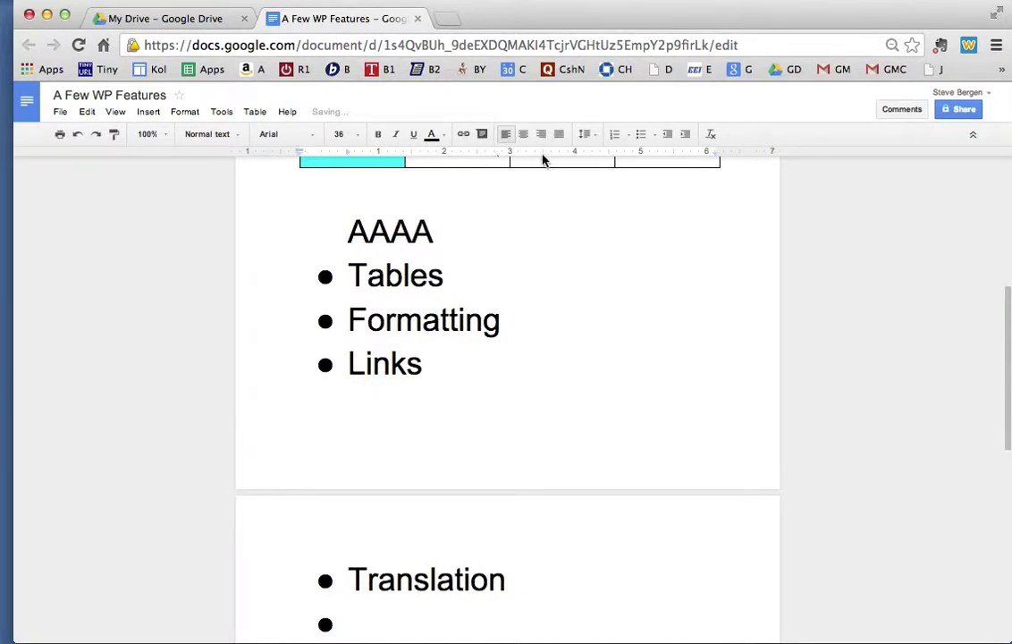
# - Add a center tab stop between the 3 and 4 inch marks on the same line and enter "BBBB" at it
pyautogui.click(556, 159)
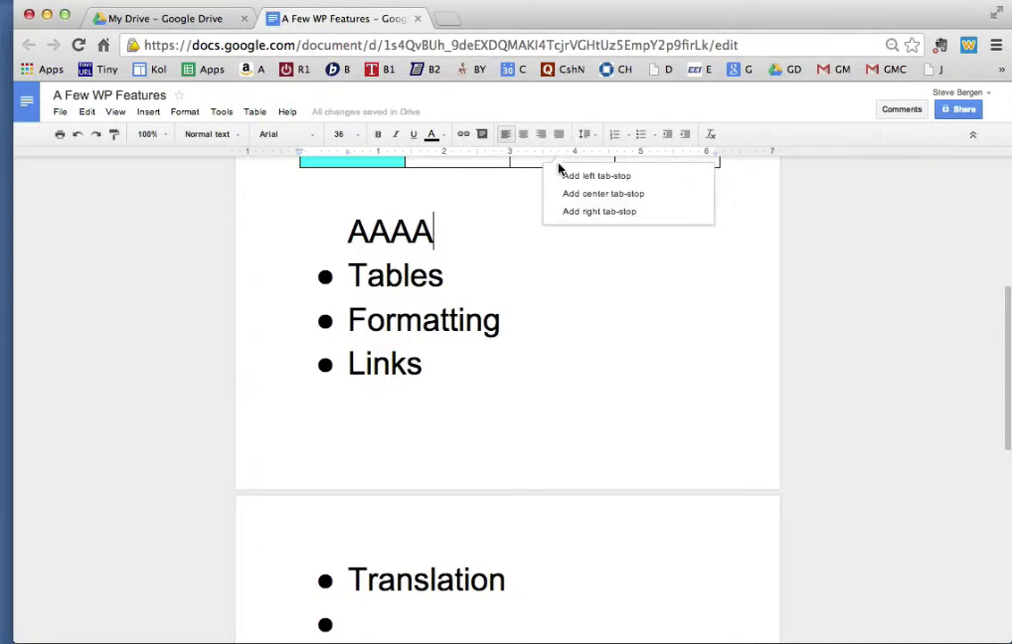
pyautogui.click(573, 194)
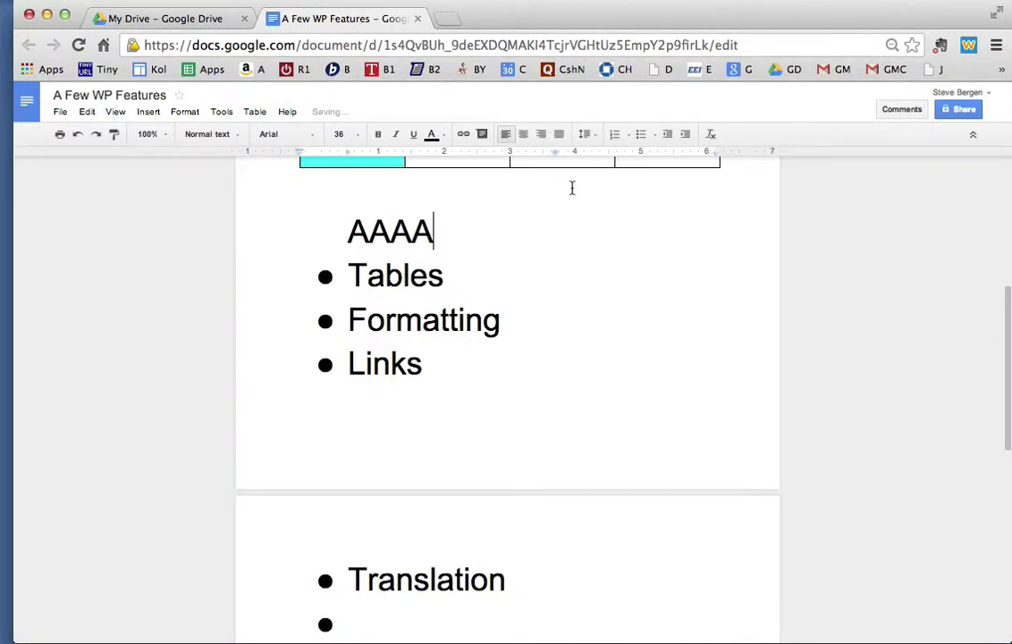
pyautogui.press('Tab')
pyautogui.write('BBB')
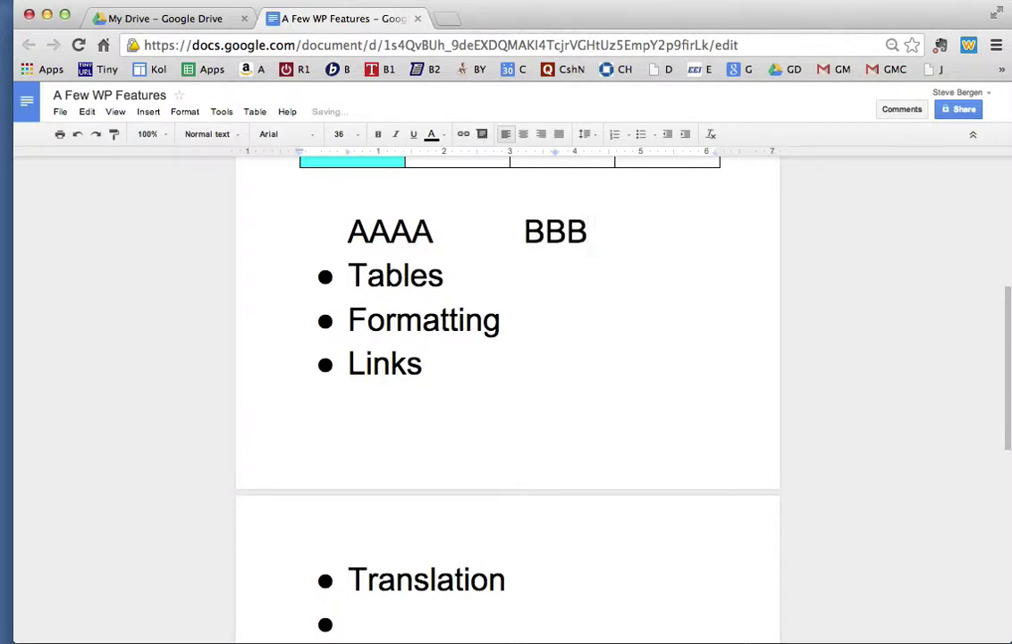
pyautogui.write('B')
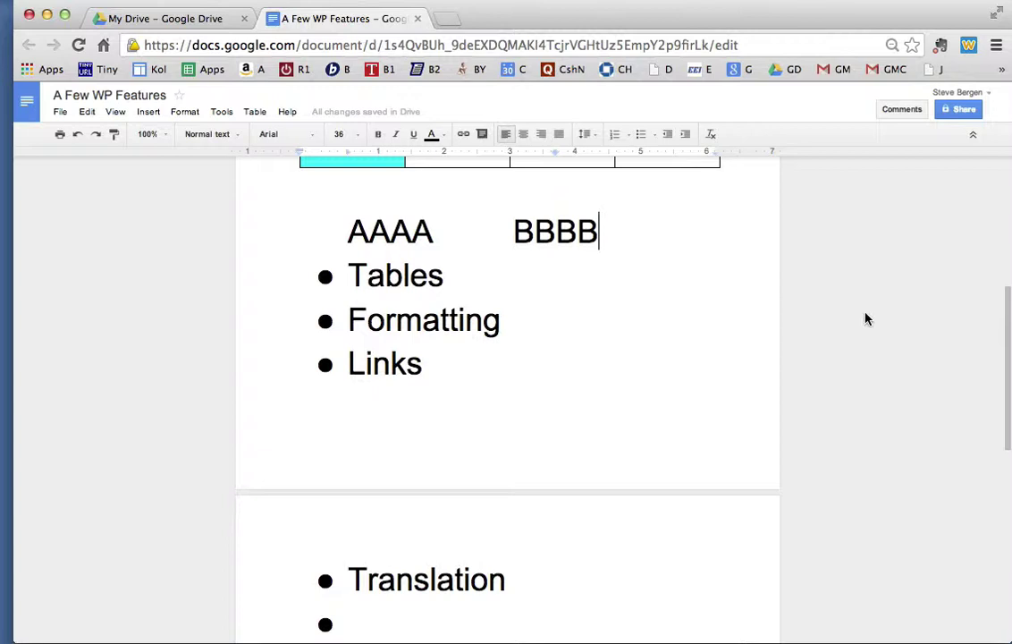
# - Add a line on the document's blank last page and enter "due 12/1" in font size 18
pyautogui.moveTo(1003, 334); pyautogui.dragTo(993, 564)
pyautogui.click(586, 448)
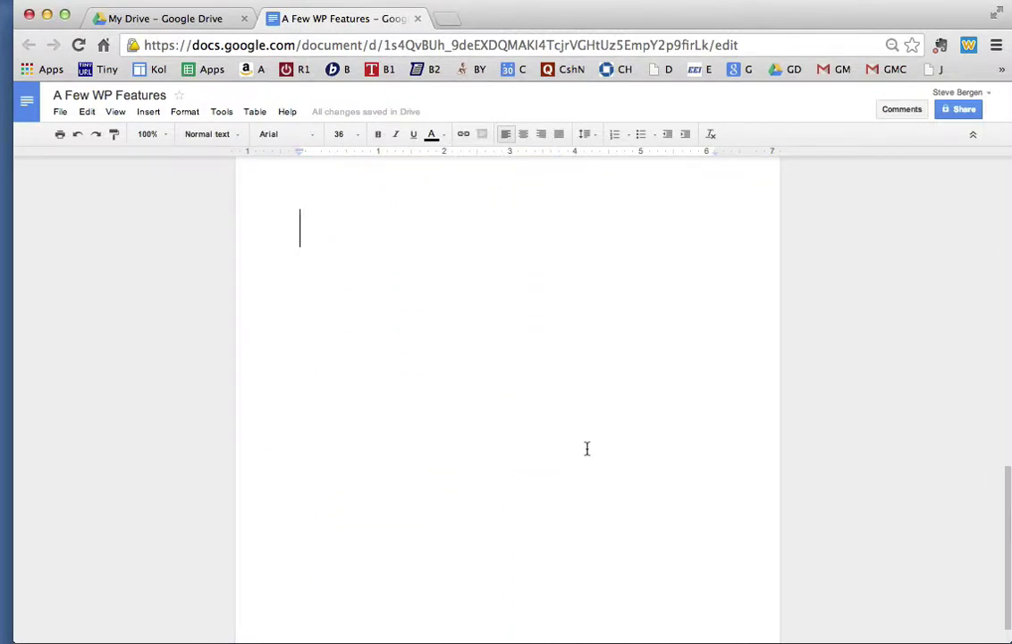
pyautogui.press('Return')
pyautogui.click(357, 135)
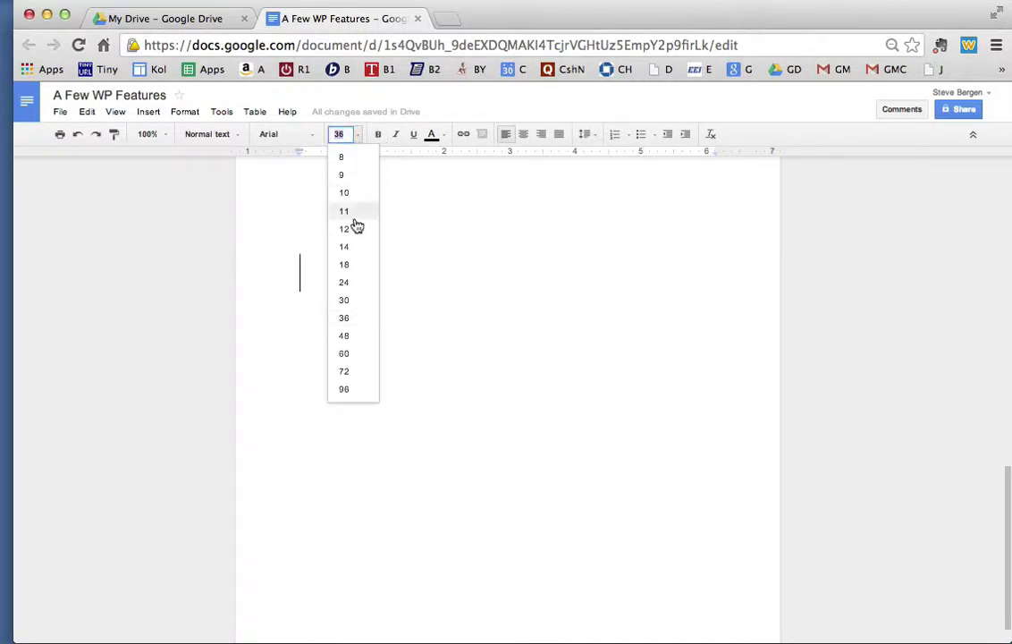
pyautogui.click(348, 266)
pyautogui.write('due ')
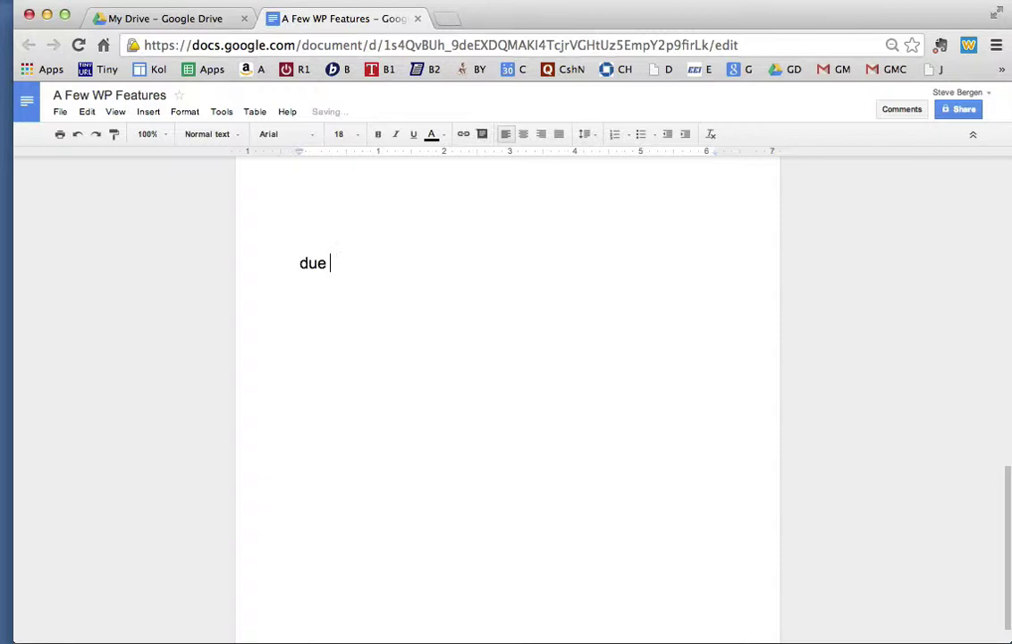
pyautogui.write('12/1')
# - Add a left tab stop just before the 2 inch mark for the "due 12/1" line and enter "easy" at it
pyautogui.click(433, 155)
pyautogui.click(438, 177)
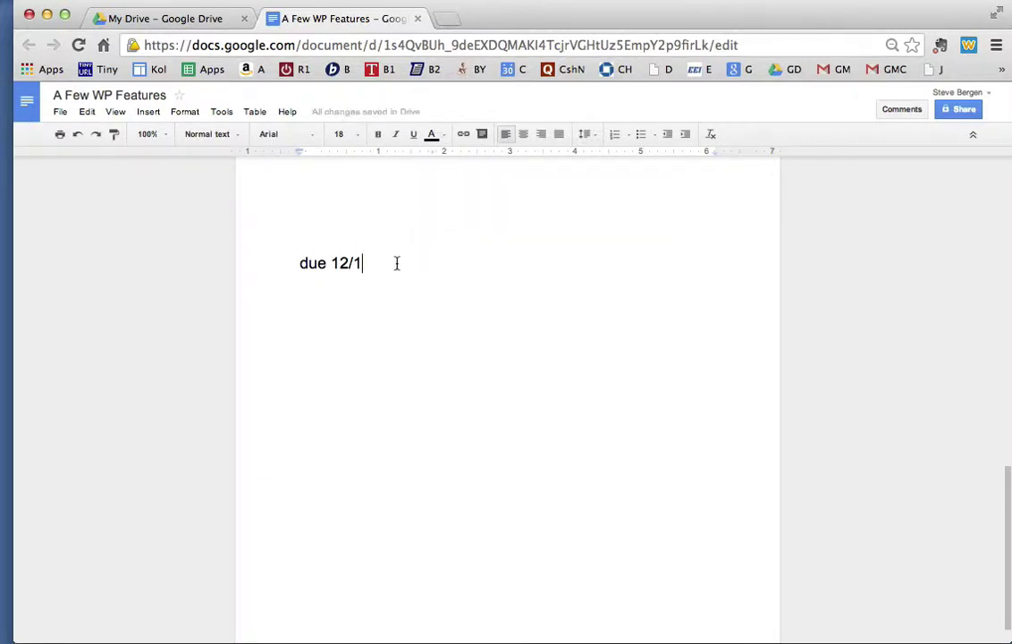
pyautogui.press('Tab')
pyautogui.write('easy')
# - Tab past "easy" and enter about three lines of random filler text as the assignment's description
pyautogui.press('Tab')
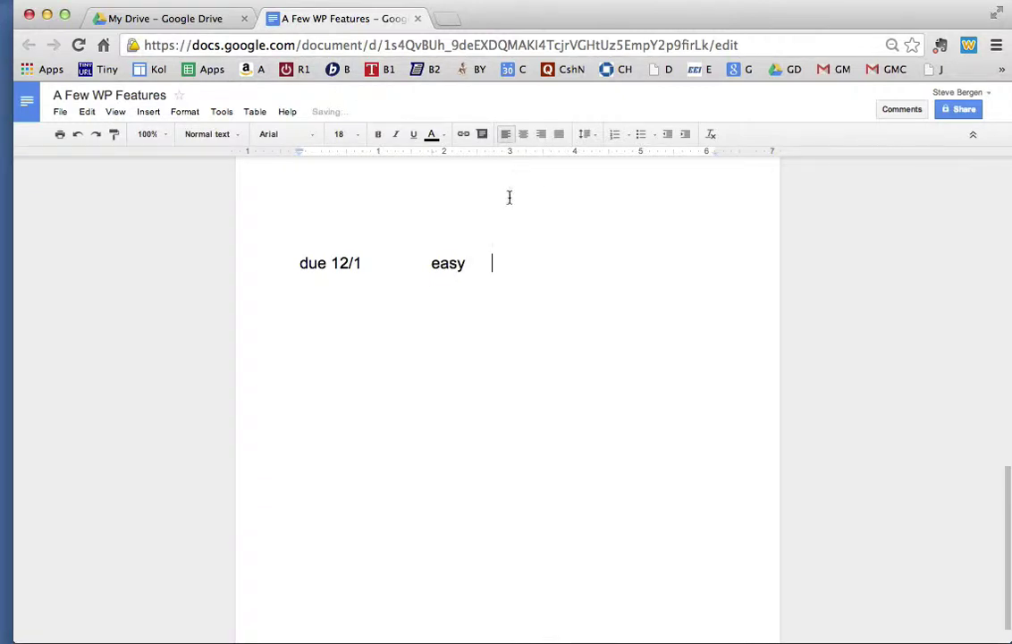
pyautogui.write('skdj sfkldjsflkj sfk skfj s')
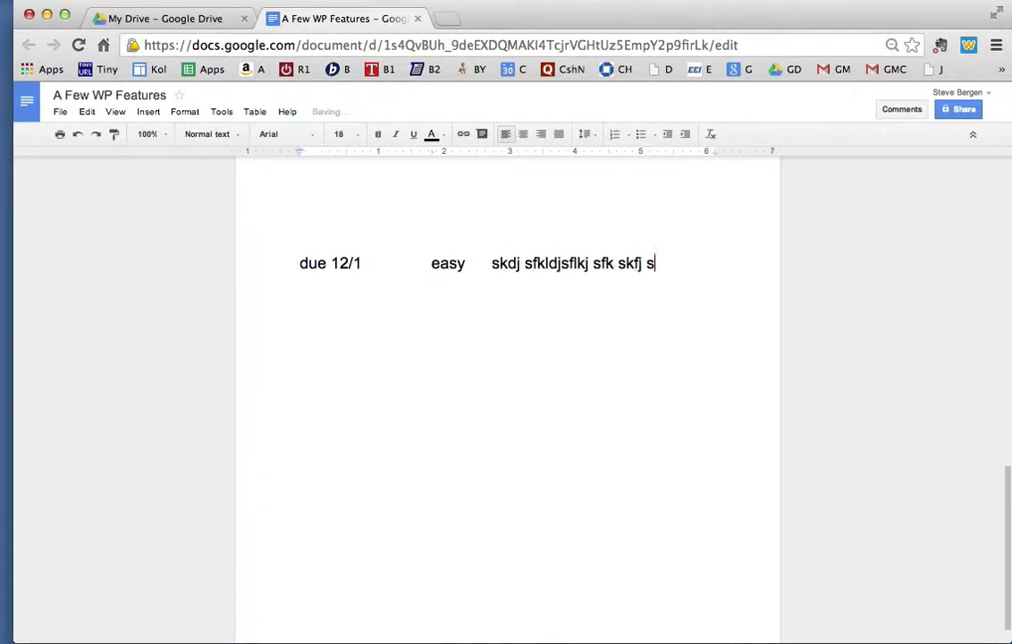
pyautogui.write('kfj skf skf skf skf jskf skfj sklf jskf jskf jskf j')
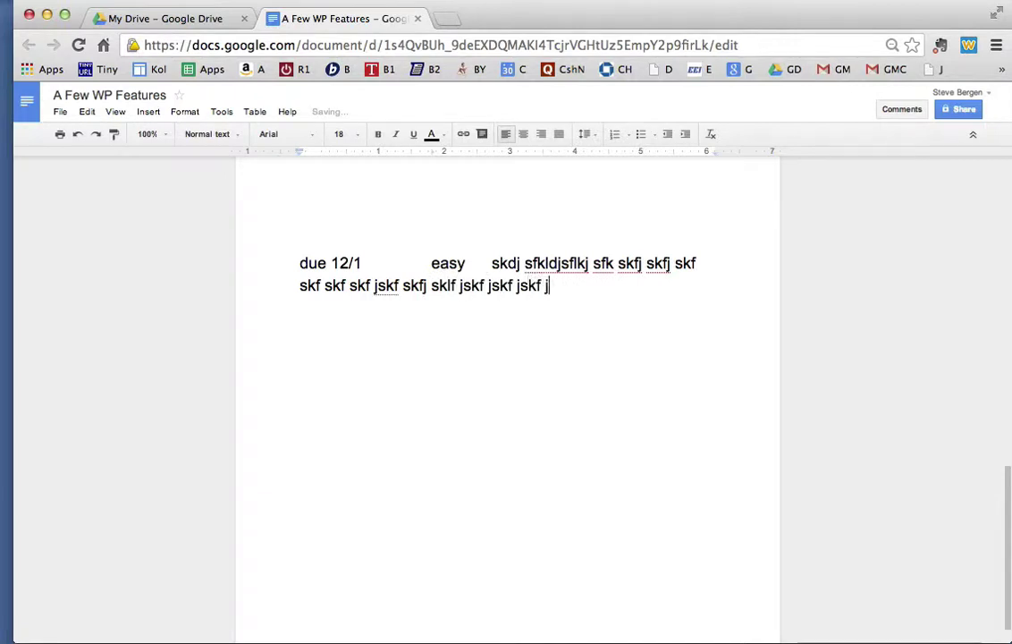
pyautogui.write('sklfj sklf jskfj sklf jsklf jklsfjklsf klsf s')
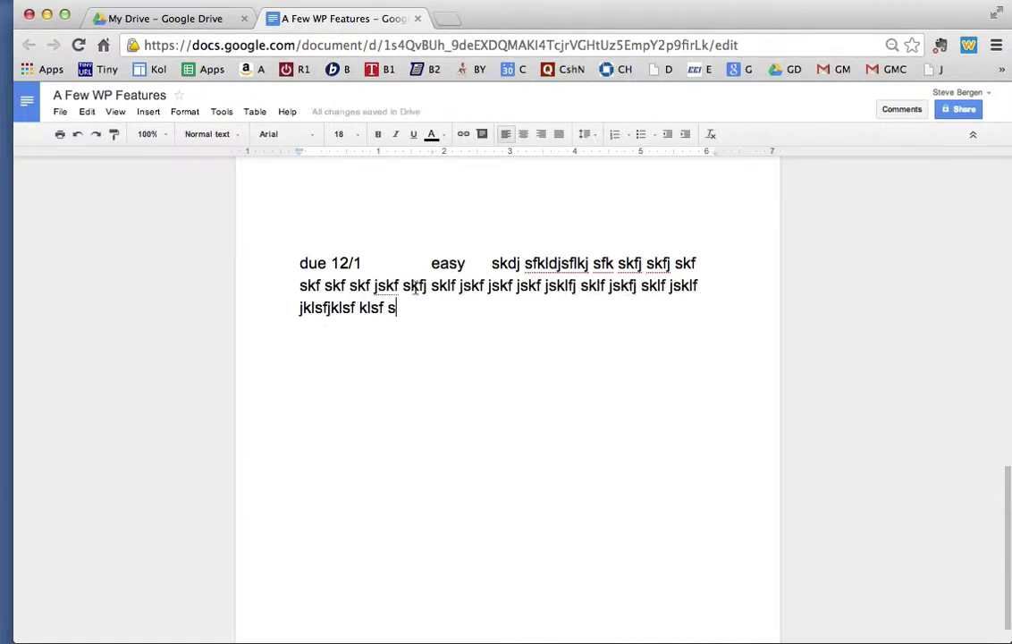
# - Indent the whole "due 12/1" paragraph so wrapped lines align under the description, with slight indents on the first line and right edge
pyautogui.moveTo(398, 307); pyautogui.dragTo(293, 268)
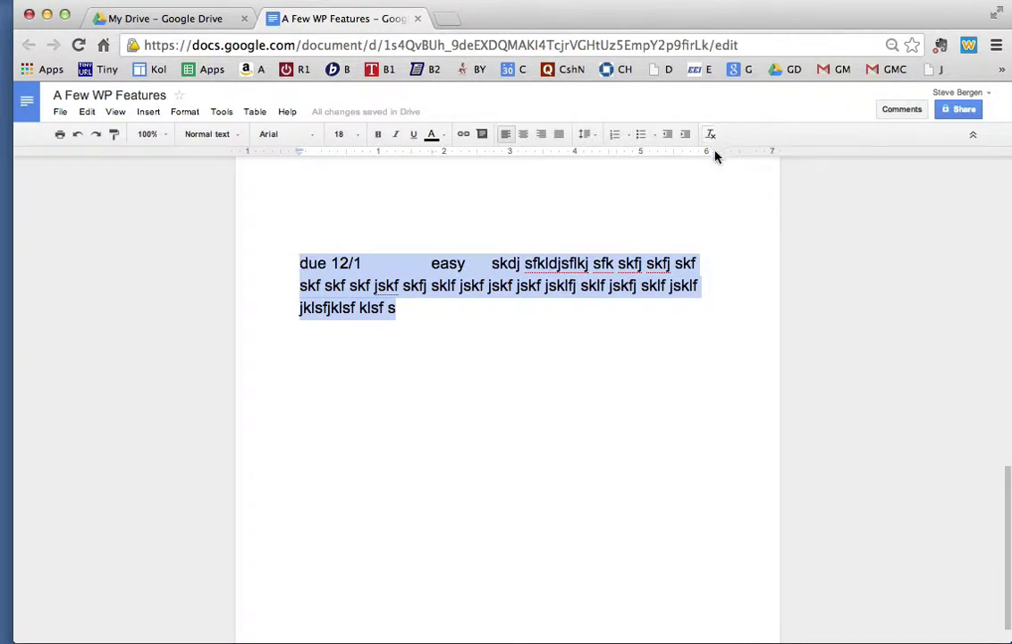
pyautogui.moveTo(713, 153); pyautogui.dragTo(700, 154)
pyautogui.moveTo(297, 155)
pyautogui.mouseDown()
pyautogui.moveTo(490, 154)
pyautogui.moveTo(305, 154)
pyautogui.mouseUp()
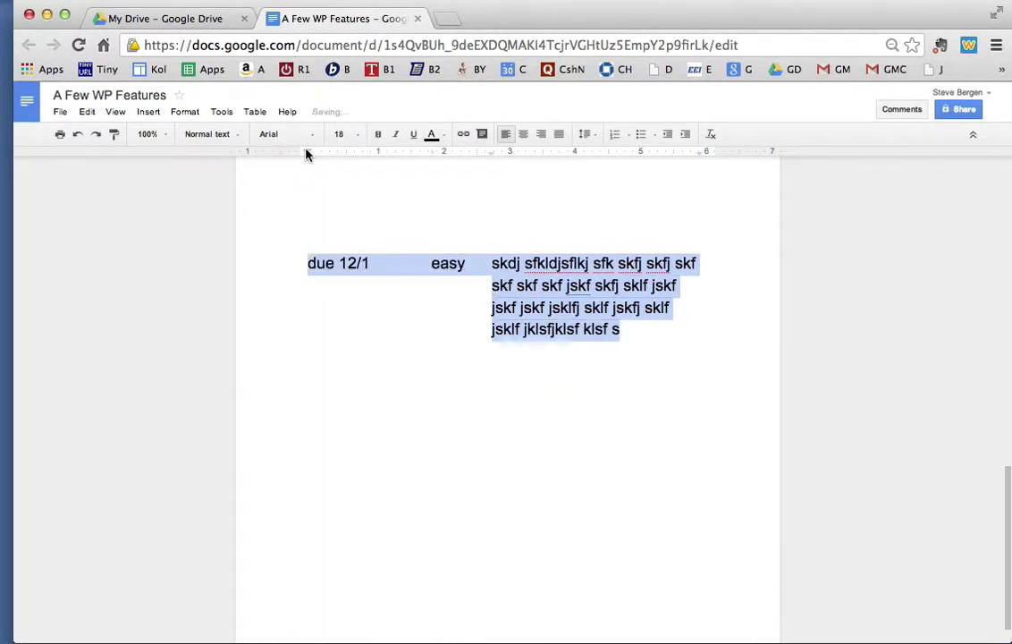
# - Add a second entry below with "due 12/2", "hard" and random filler text in the three tabbed columns
pyautogui.click(459, 332)
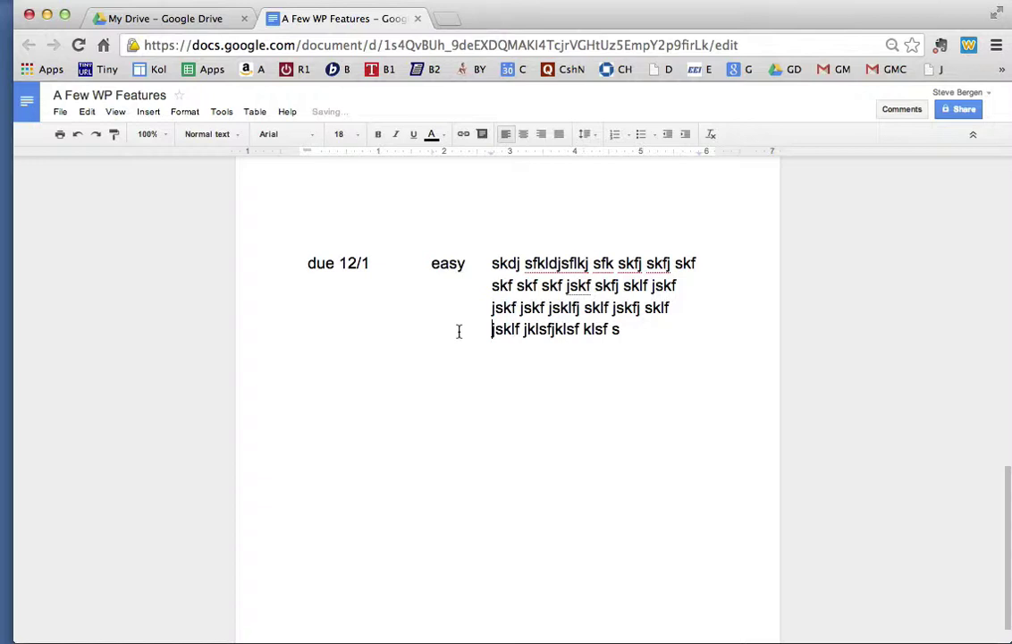
pyautogui.click(641, 329)
pyautogui.press('Return')
pyautogui.write('due 12/2')
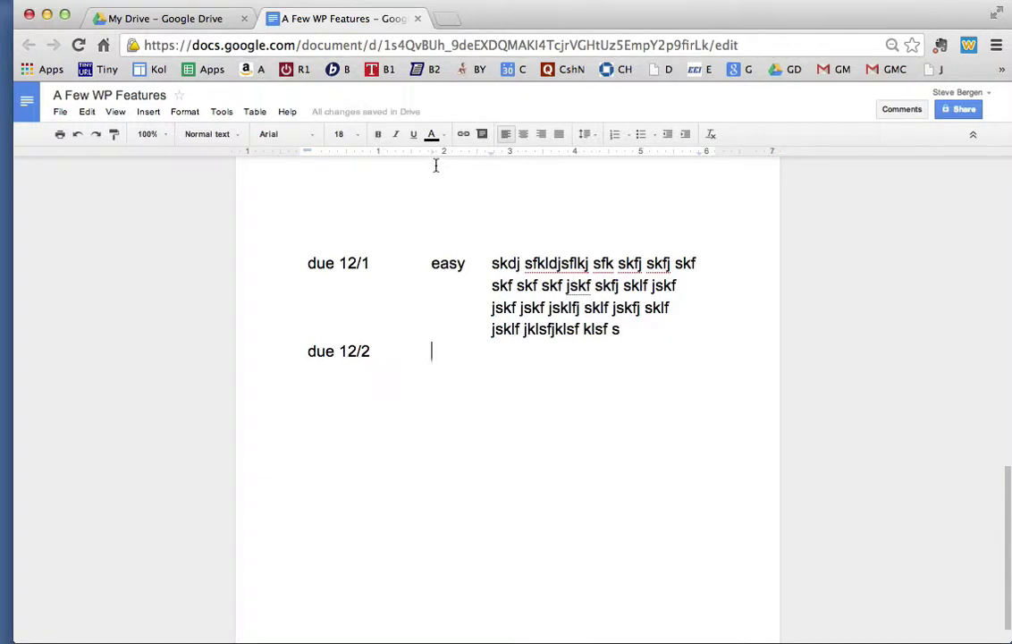
pyautogui.write('hard')
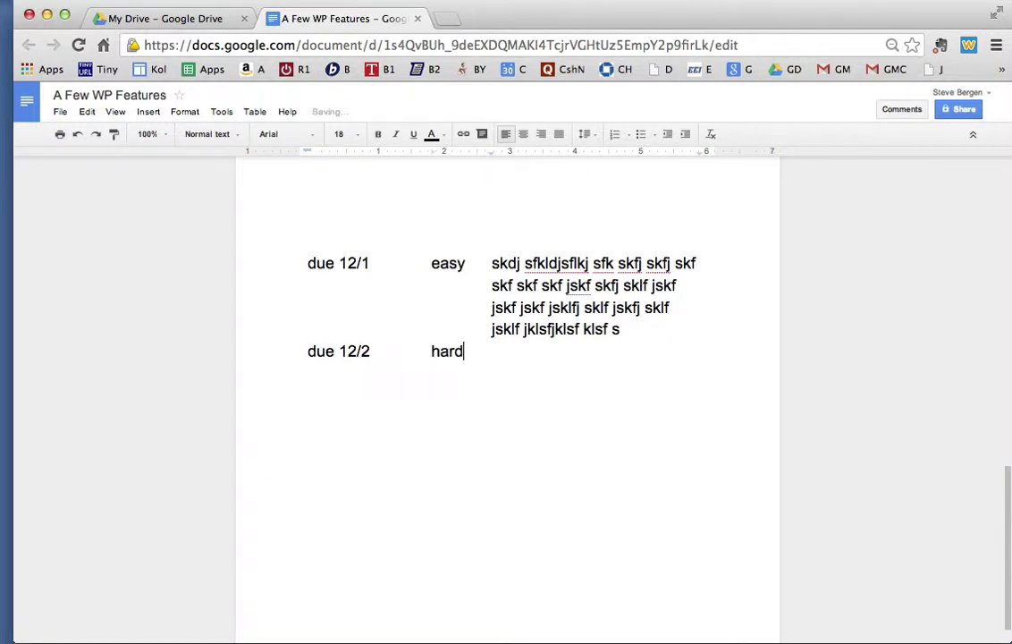
pyautogui.press('Tab')
pyautogui.write('asdfk sdfjasfkjdfkasj fkas fkajs fka sfk')
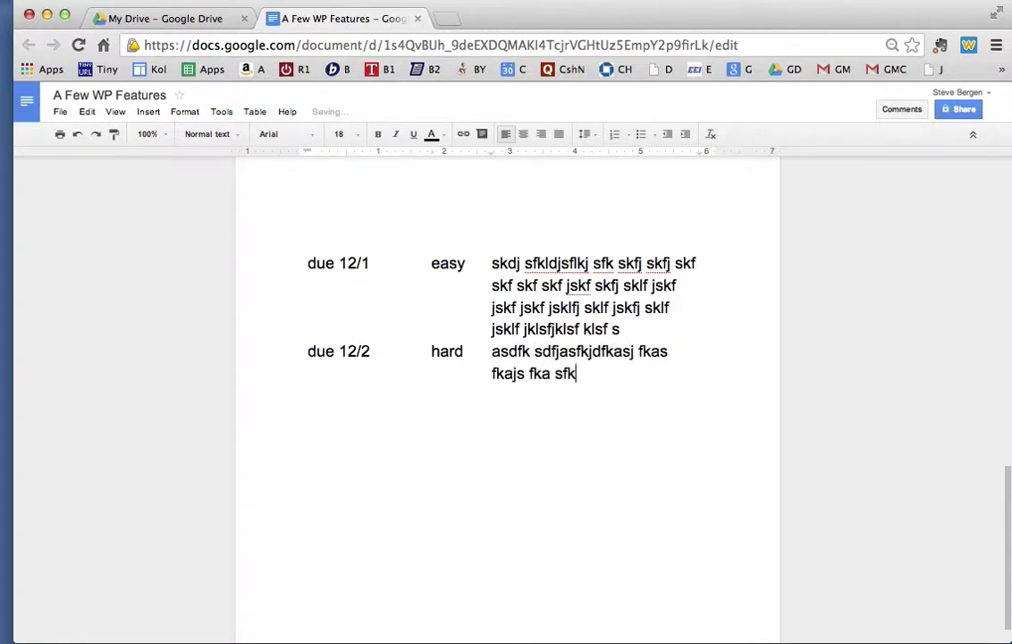
pyautogui.write('sa fdkasf kajfka fkasf kasf jkasfd')
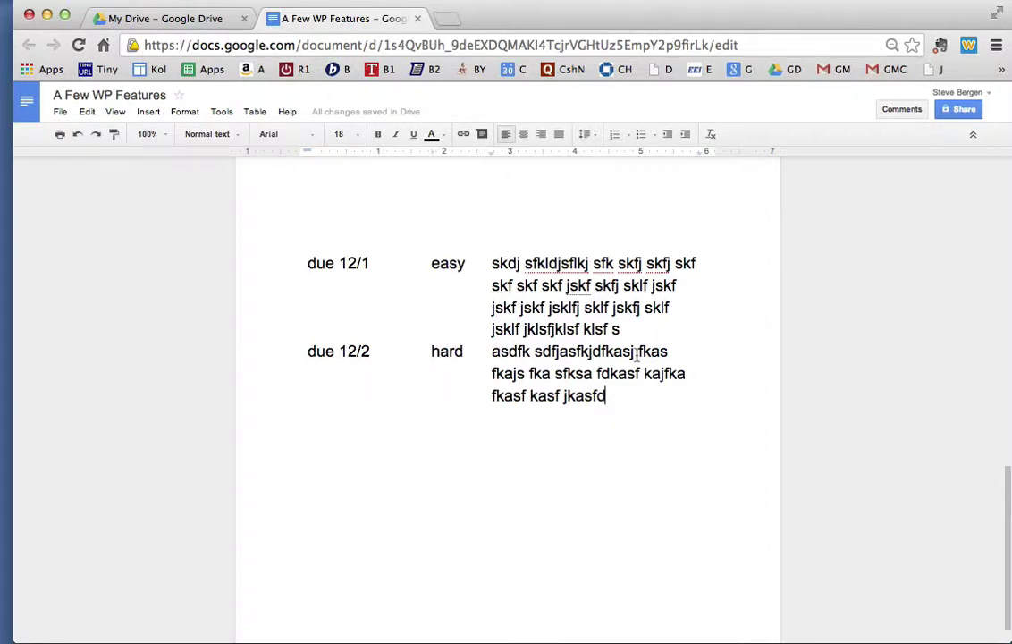
# - Leave a blank line below the "due 12/2" entry and enter "Change"
pyautogui.click(607, 395)
pyautogui.press('Return')
pyautogui.write('Change')
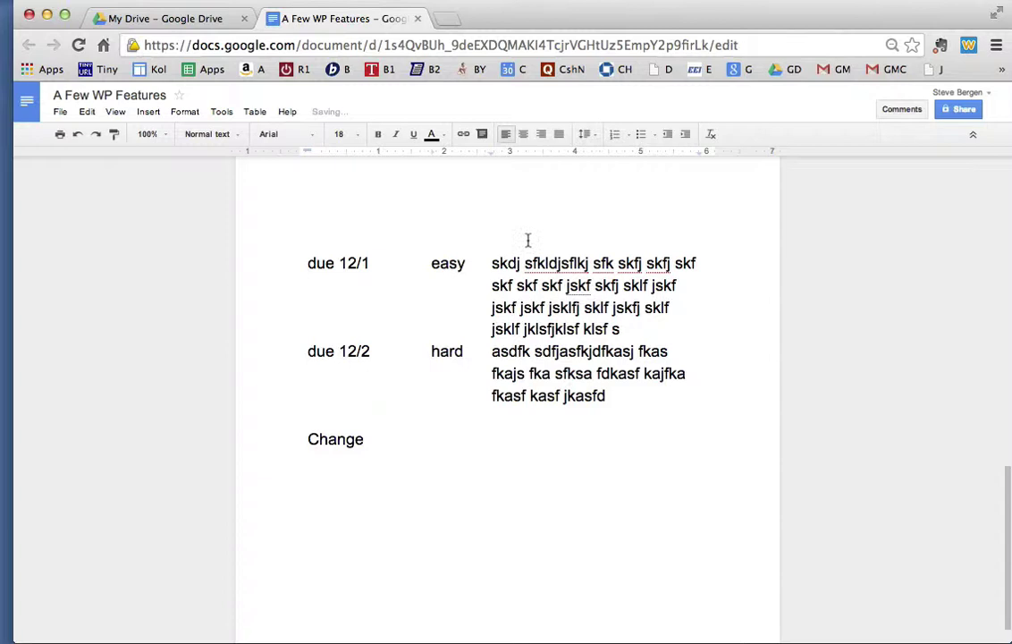
# - Shift the first-line indent of the "Change" line rightward until the word lines up with the description column
pyautogui.click(430, 150)
pyautogui.moveTo(491, 154)
pyautogui.mouseDown()
pyautogui.moveTo(462, 157)
pyautogui.moveTo(526, 140)
pyautogui.mouseUp()
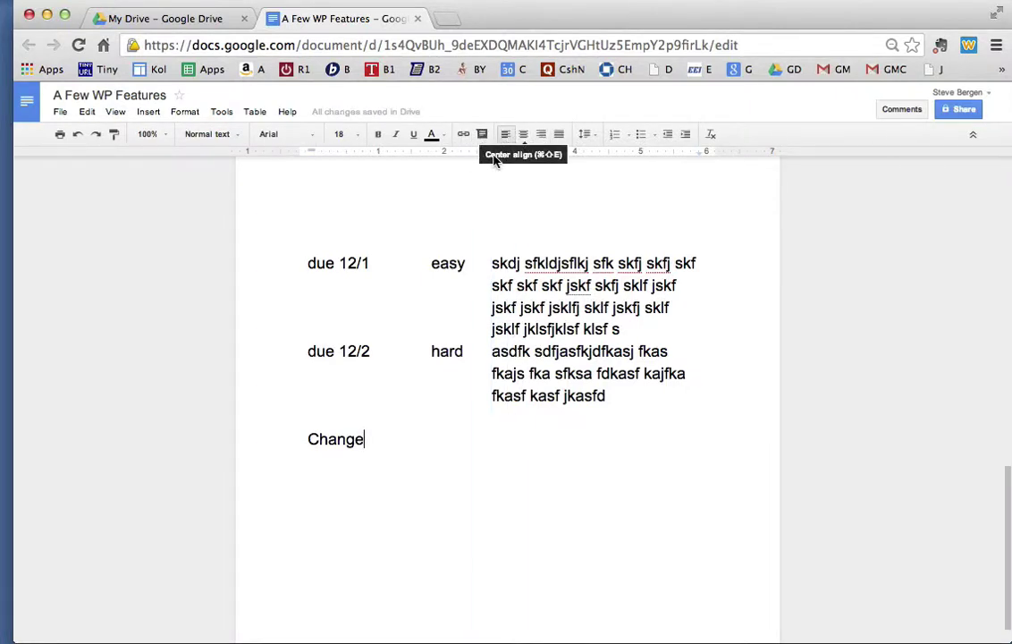
pyautogui.click(314, 151)
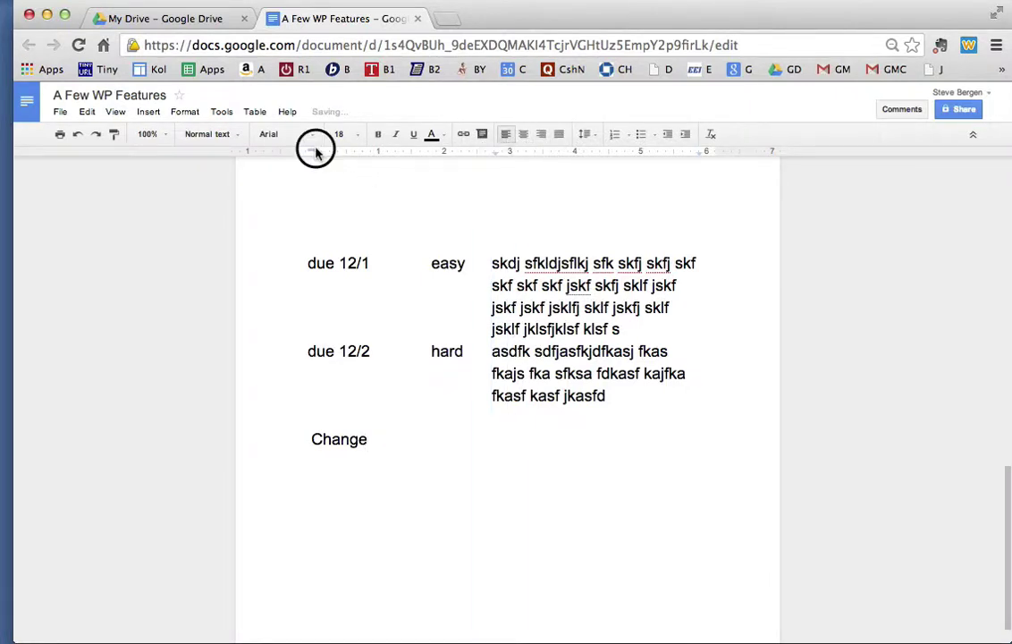
pyautogui.click(310, 153)
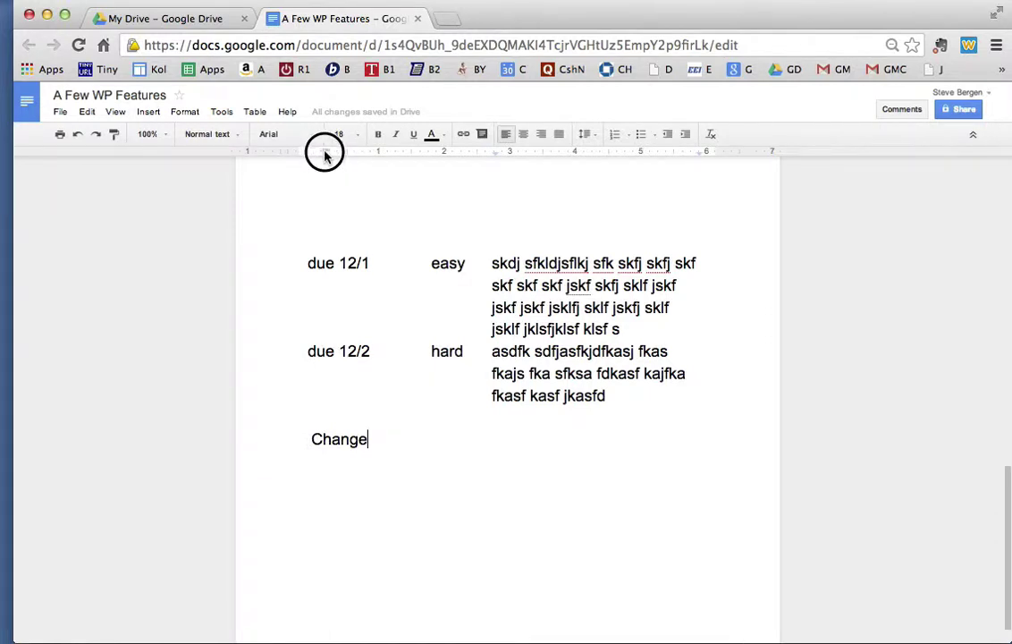
pyautogui.moveTo(323, 151); pyautogui.dragTo(495, 151)
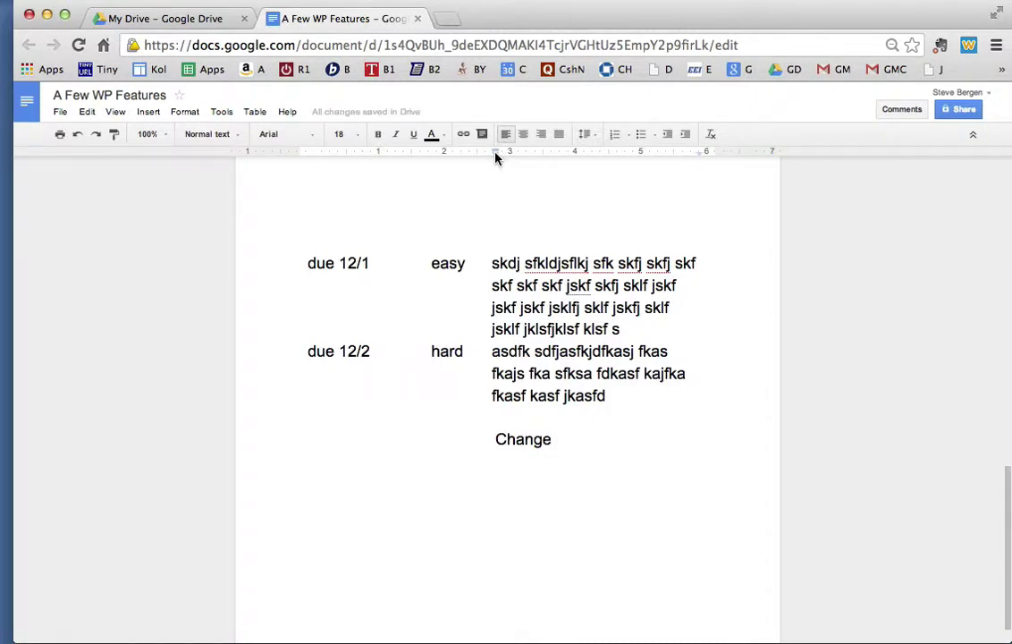
# - Return both indents of the "Change" line to the page's left margin and start a new line below it
pyautogui.click(485, 157)
pyautogui.moveTo(485, 158); pyautogui.dragTo(306, 153)
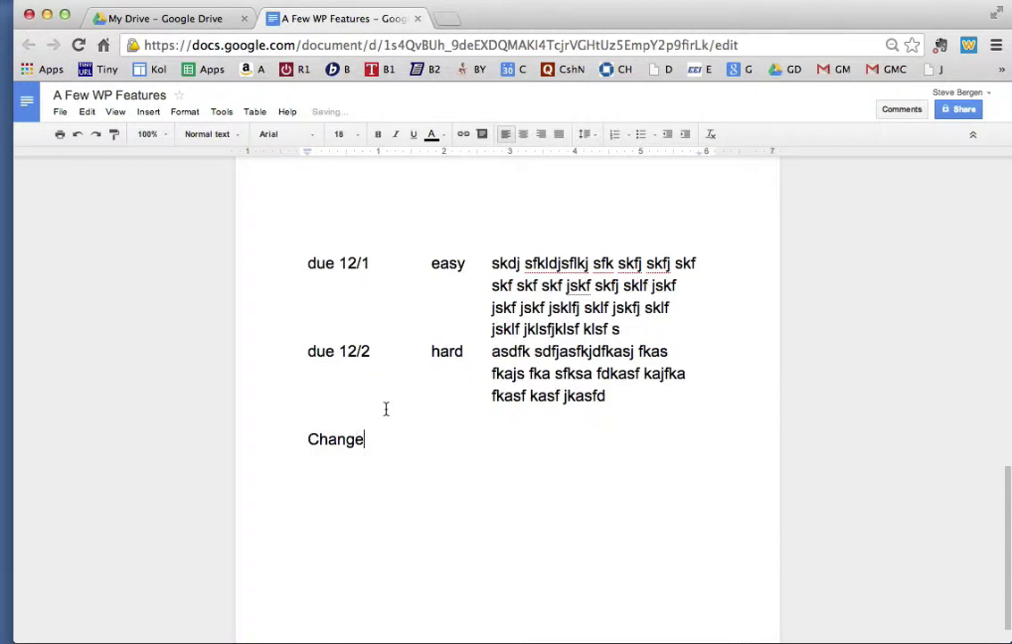
pyautogui.press('Return')
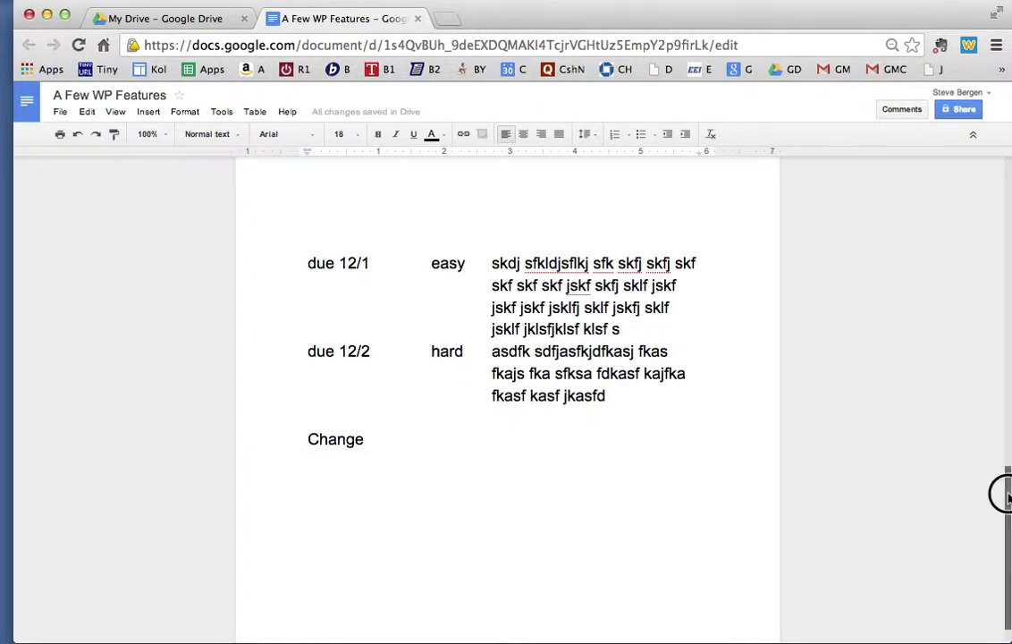
# - Italicize the word "Tables" in the bulleted list and highlight it in yellow
pyautogui.moveTo(1005, 485); pyautogui.dragTo(992, 341)
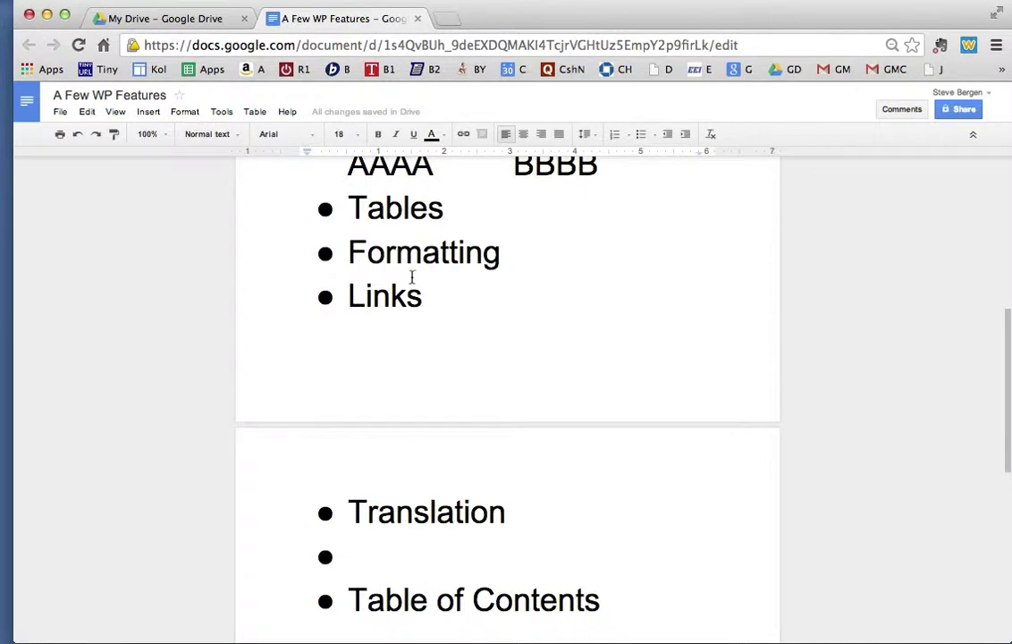
pyautogui.click(117, 136)
pyautogui.click(353, 207)
pyautogui.moveTo(353, 208); pyautogui.dragTo(440, 200)
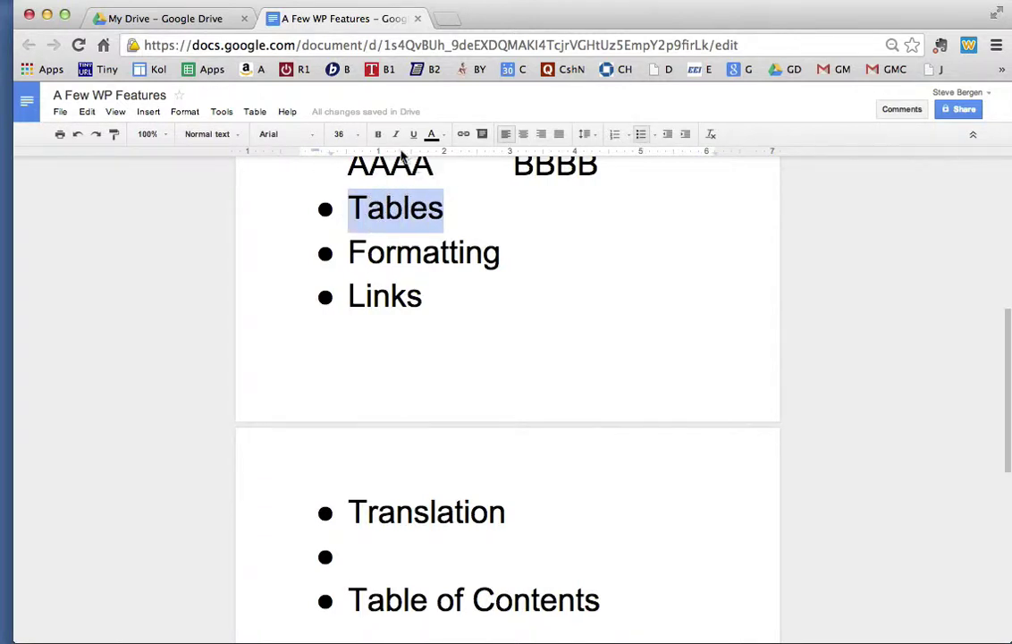
pyautogui.click(396, 136)
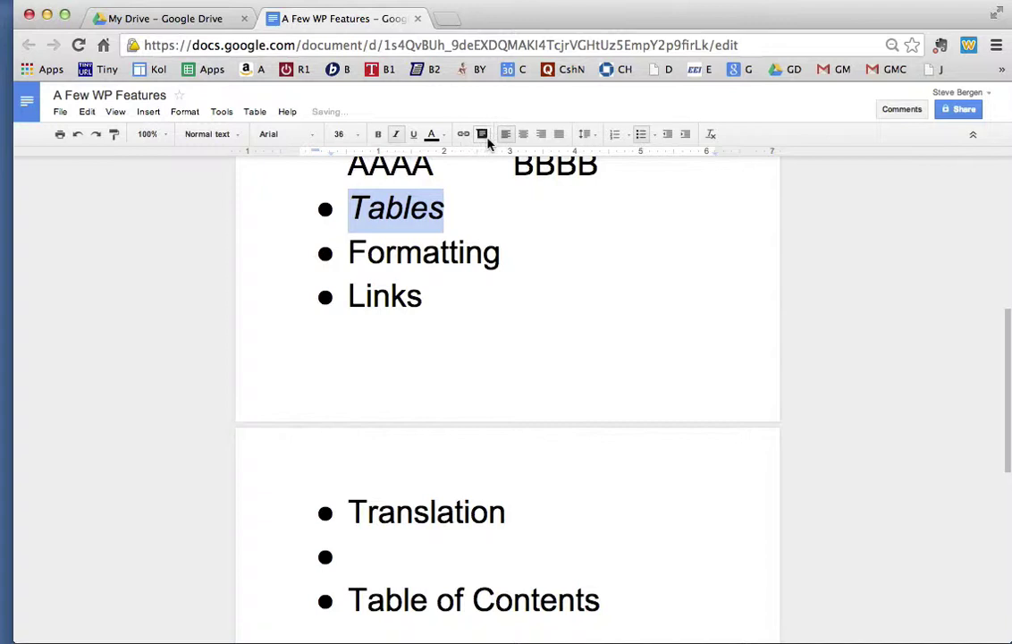
pyautogui.click(445, 135)
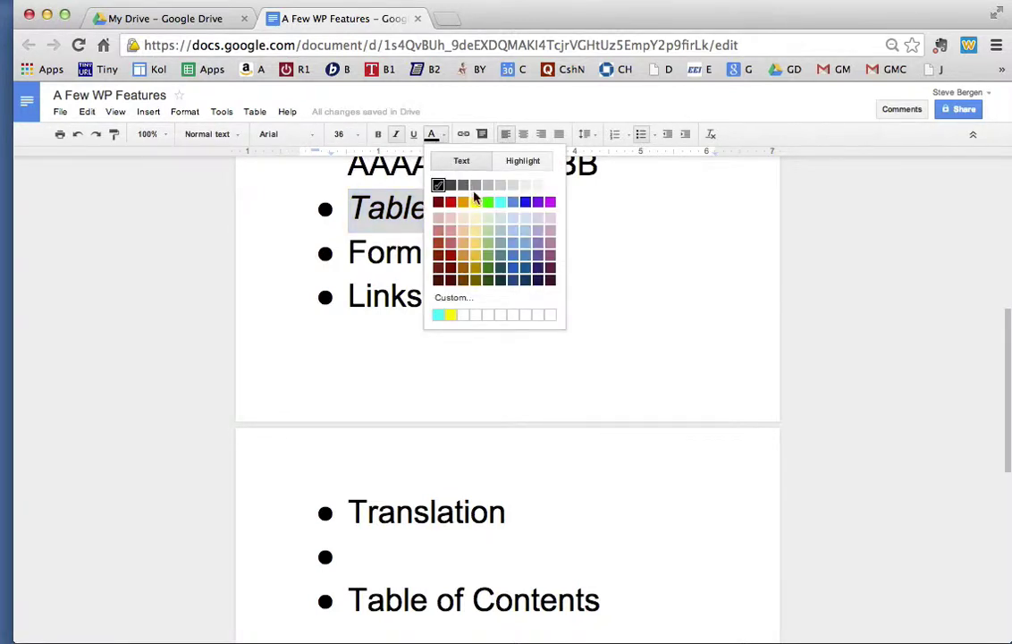
pyautogui.click(517, 161)
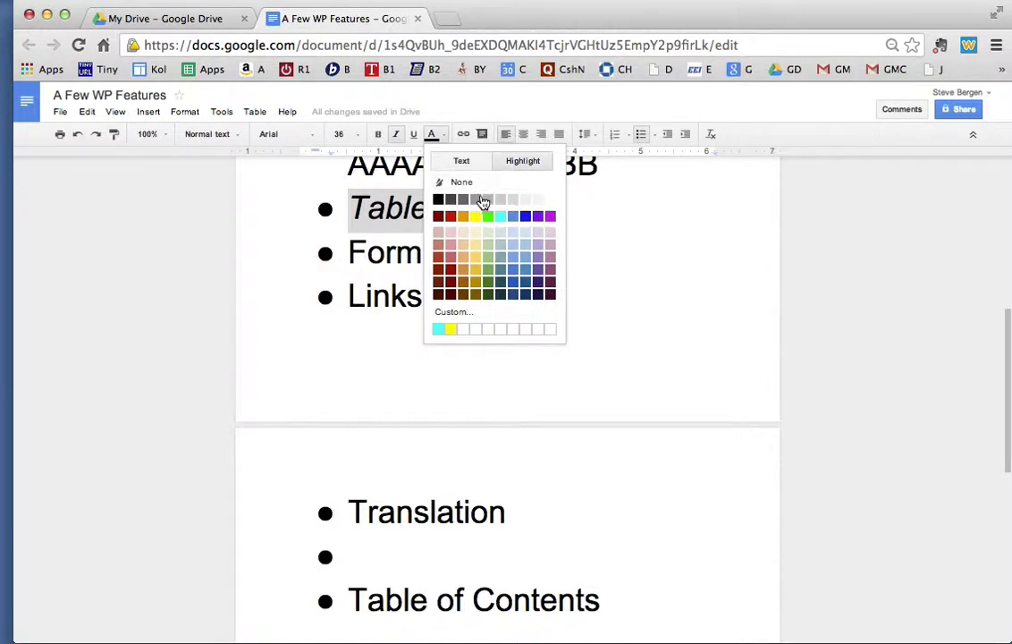
pyautogui.click(476, 217)
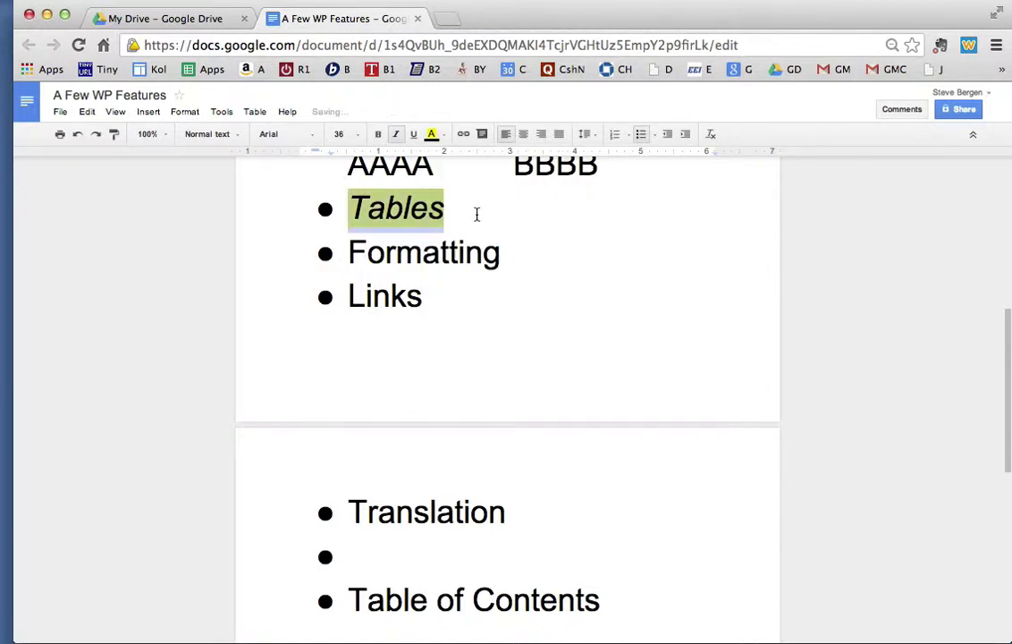
# - Set the text color of the word "Tables" to magenta and deselect it
pyautogui.click(443, 136)
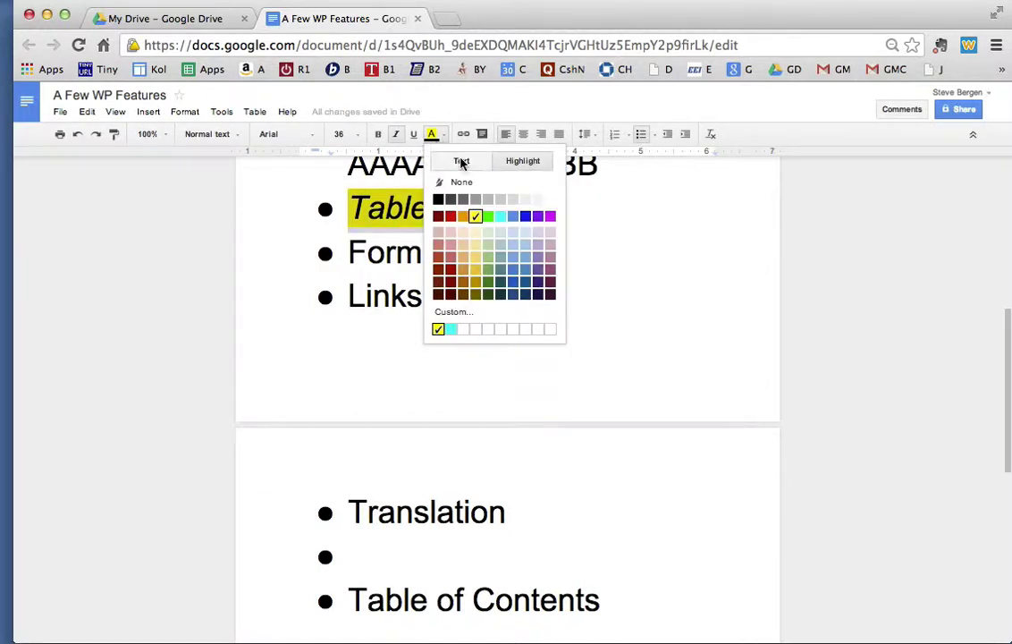
pyautogui.click(461, 161)
pyautogui.click(549, 205)
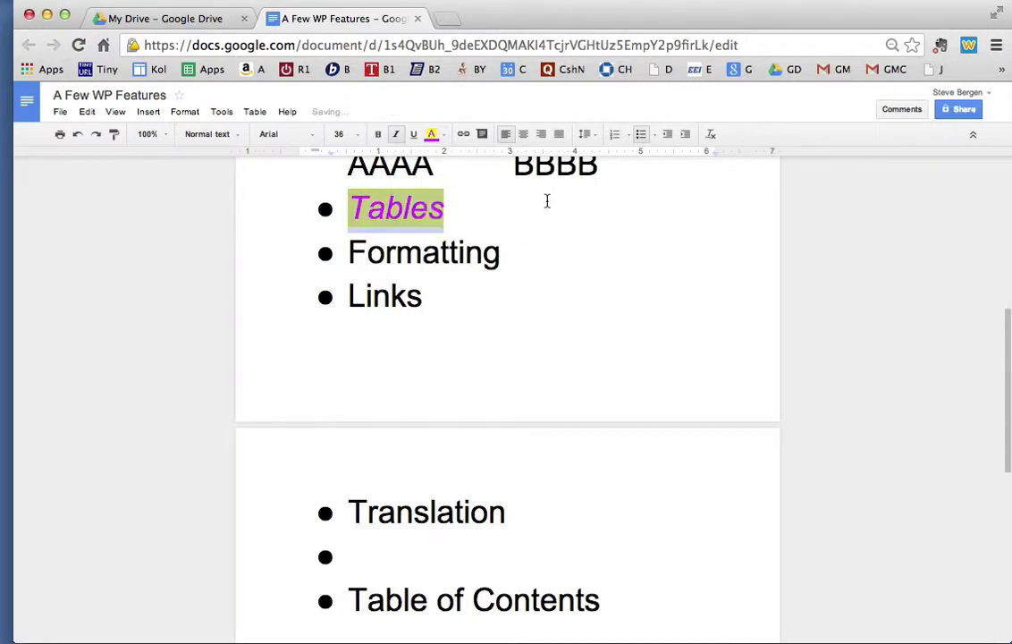
pyautogui.click(490, 310)
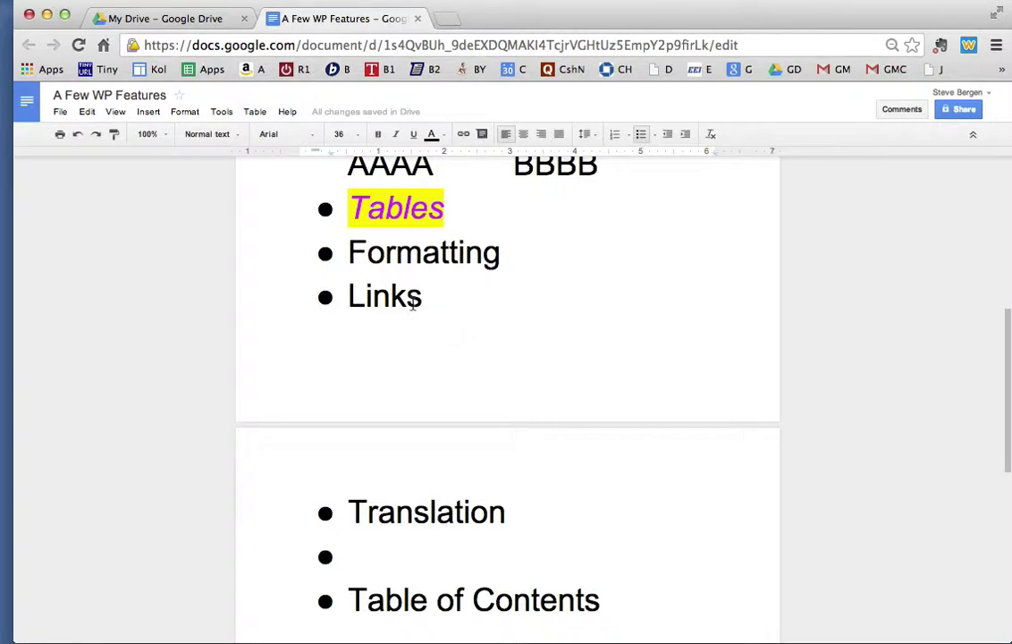
# - Copy the formatting of "Tables" onto the "Links" bullet with Paint format
pyautogui.click(389, 221)
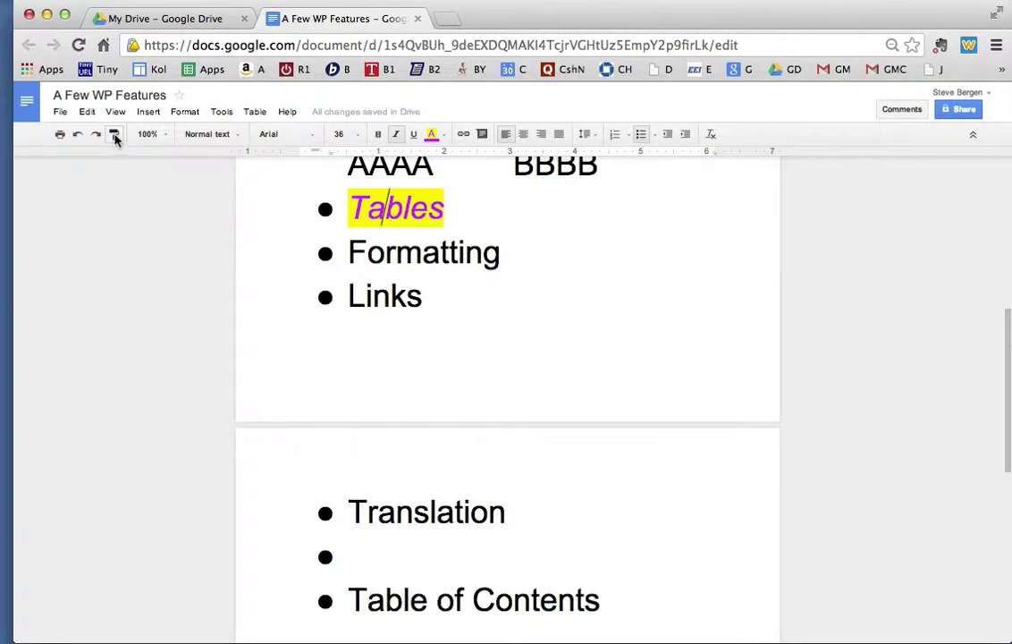
pyautogui.click(114, 135)
pyautogui.moveTo(348, 295); pyautogui.dragTo(417, 293)
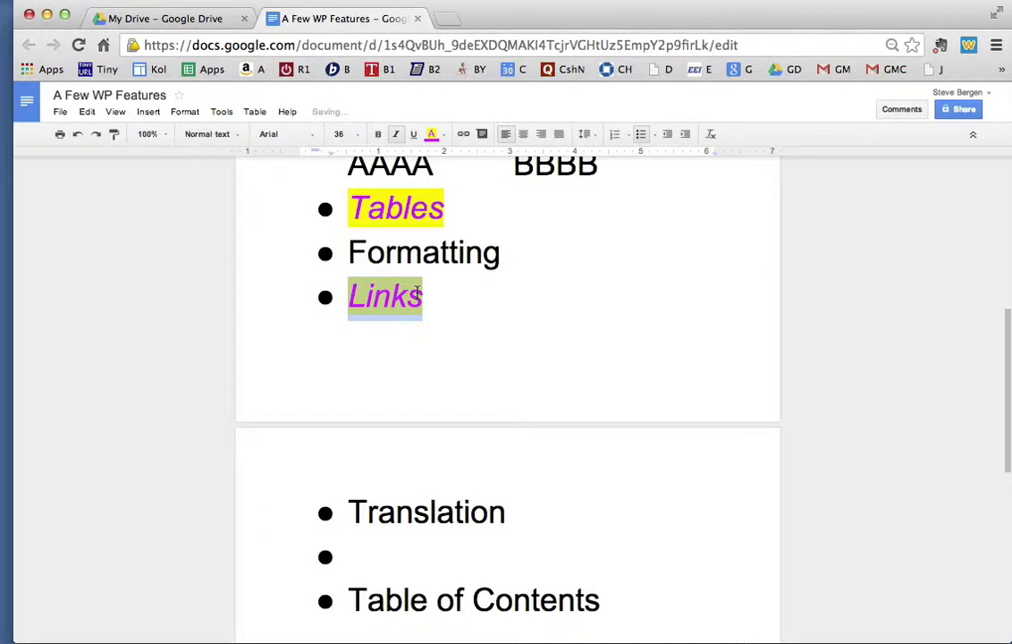
pyautogui.click(465, 280)
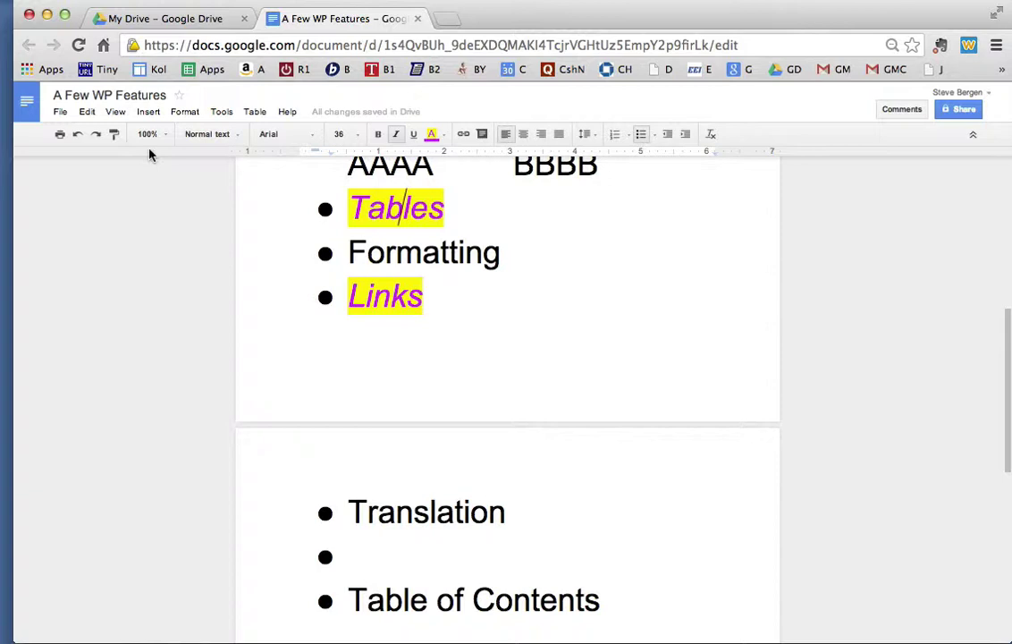
# - Copy the formatting of "Tables" onto the "Translation" bullet with Paint format
pyautogui.click(115, 134)
pyautogui.moveTo(352, 512); pyautogui.dragTo(500, 514)
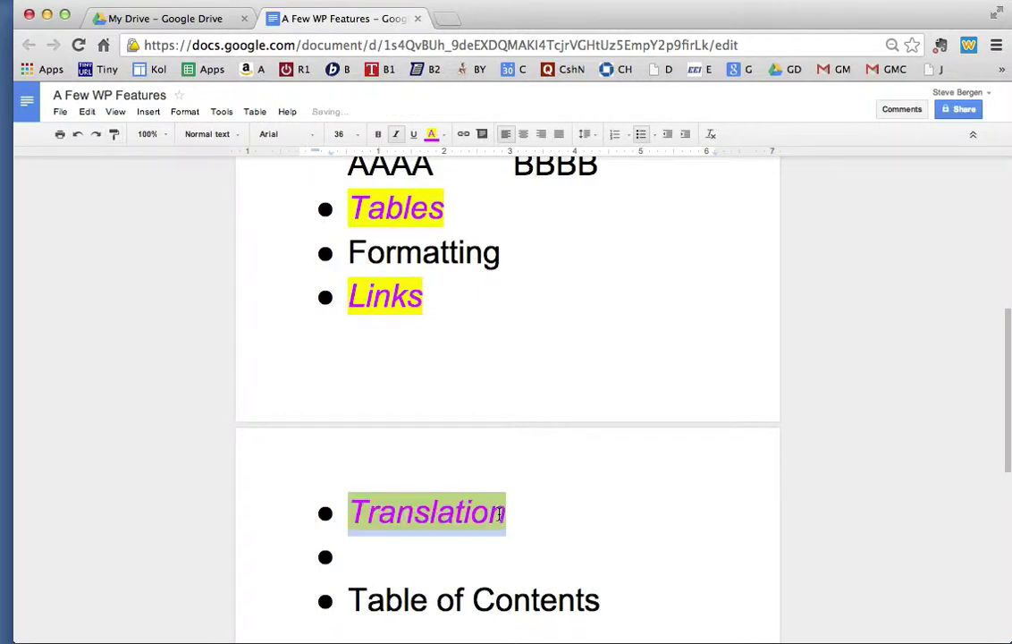
pyautogui.click(467, 390)
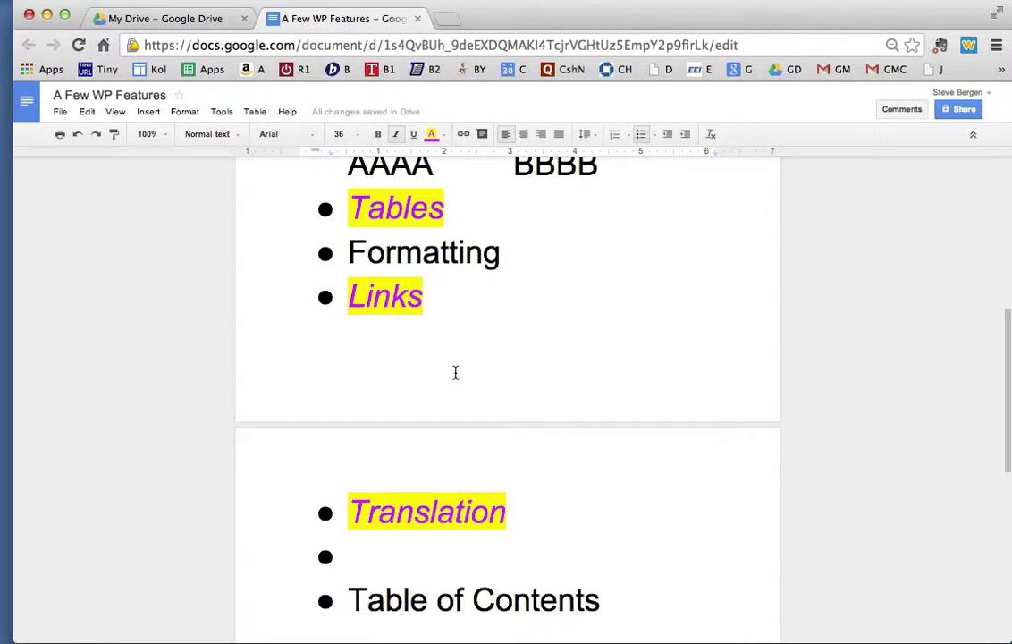
# - Keep Paint format switched on and apply the formatting of "Tables" to the words "Table" and "Contents" in the "Table of Contents" bullet
pyautogui.doubleClick(404, 207)
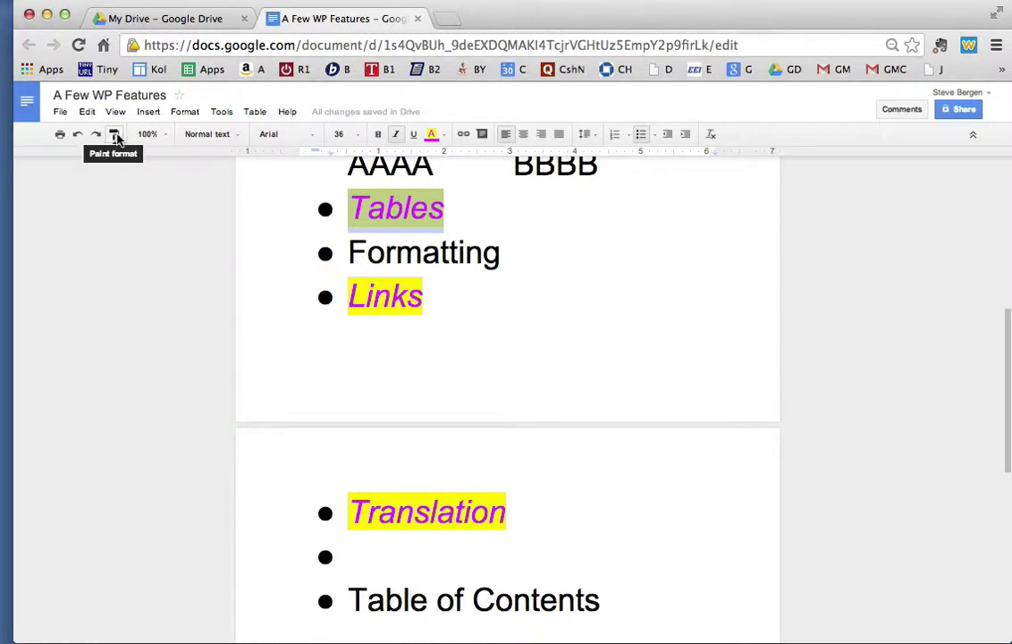
pyautogui.click(114, 135)
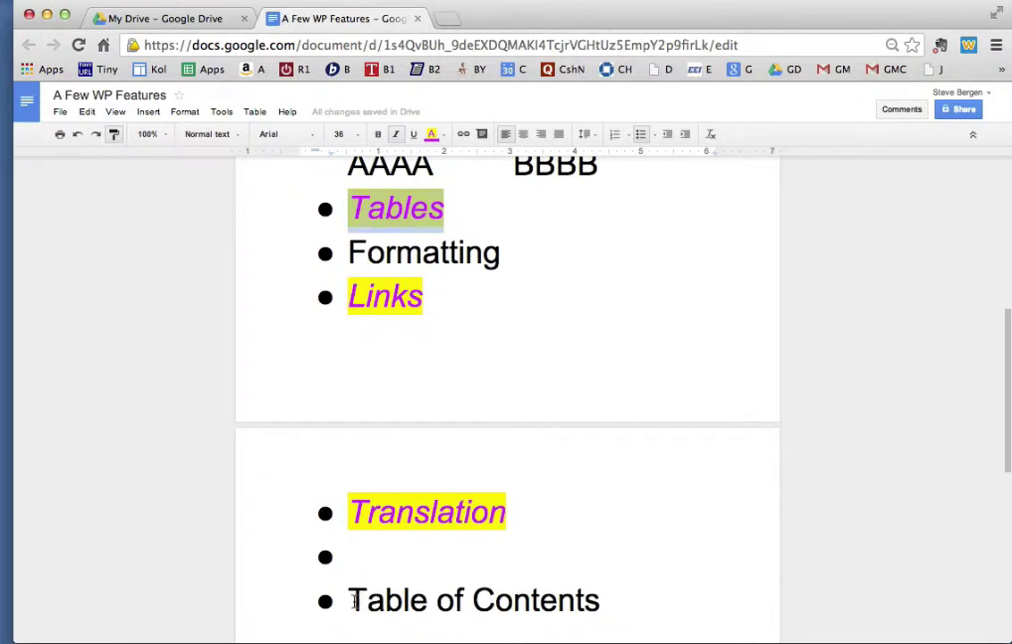
pyautogui.moveTo(355, 601); pyautogui.dragTo(597, 603)
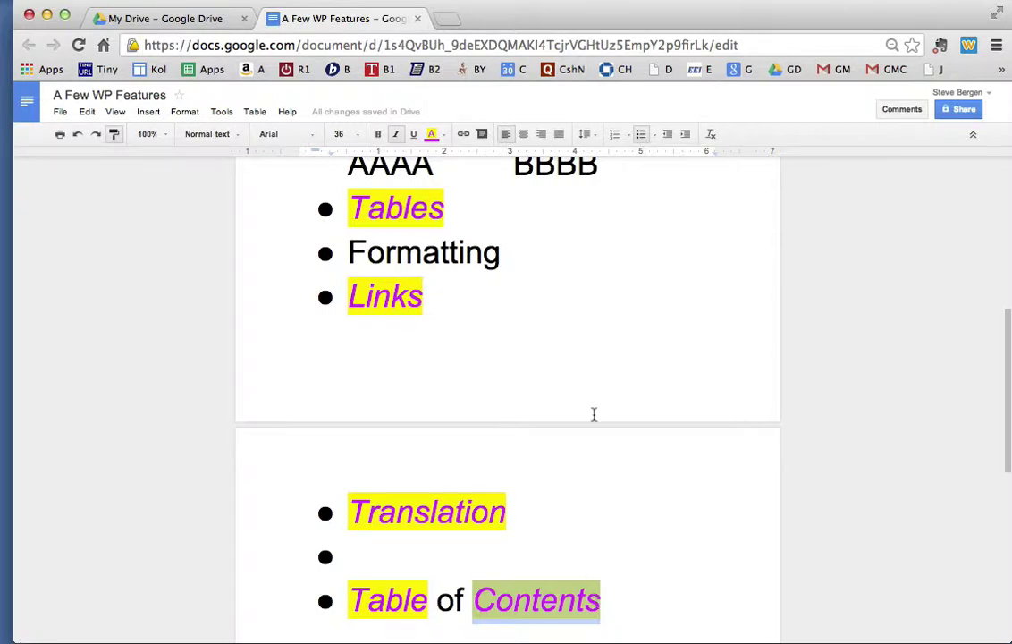
pyautogui.click(543, 393)
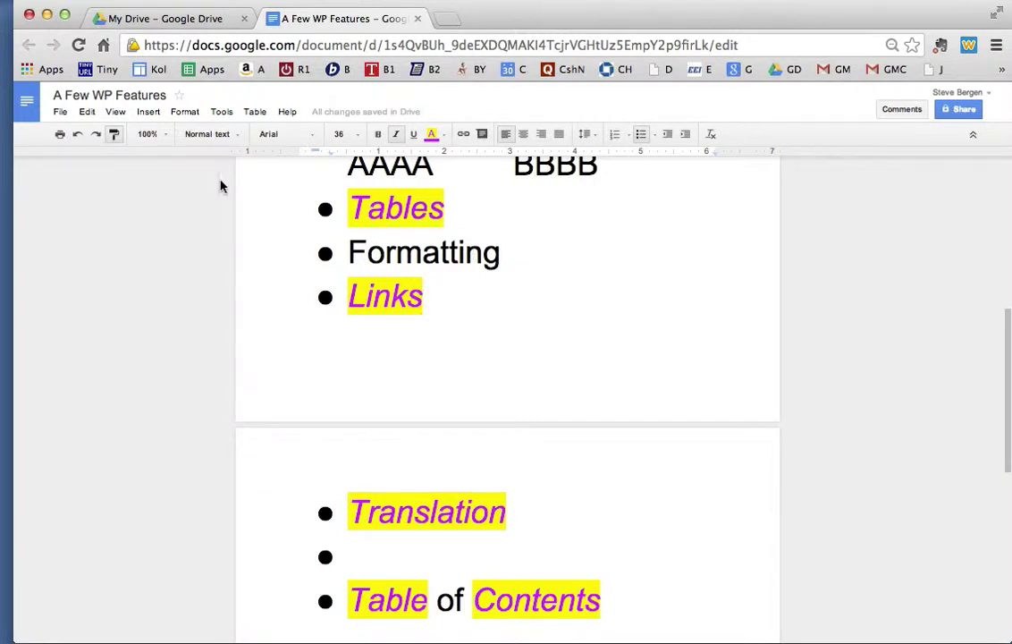
pyautogui.click(113, 135)
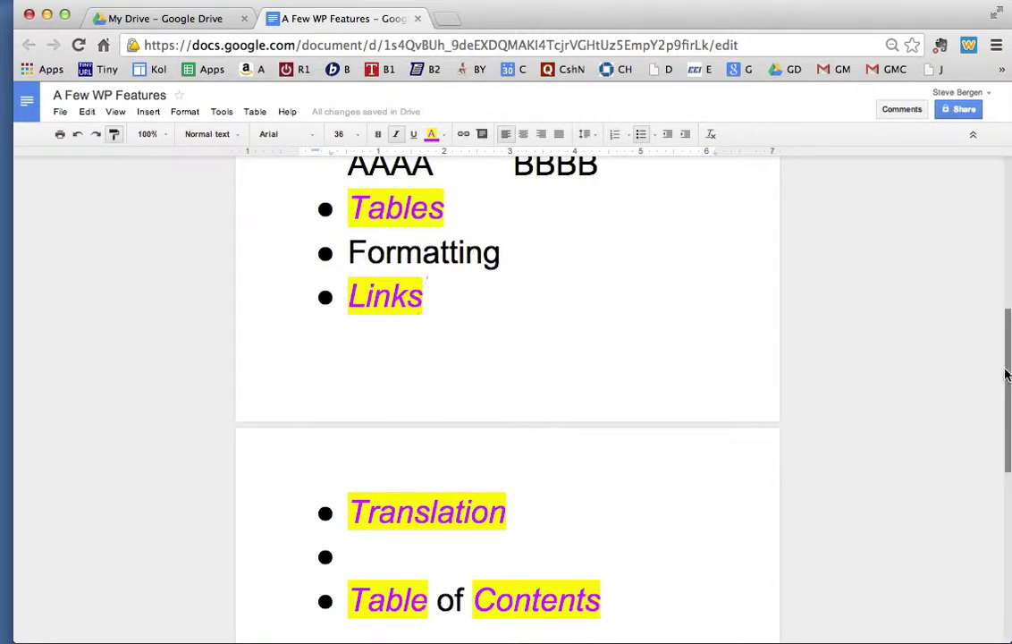
# - Look through the sources for inserting an image, search Google images for "baseball", and cancel without inserting one
pyautogui.moveTo(1005, 373); pyautogui.dragTo(1001, 419)
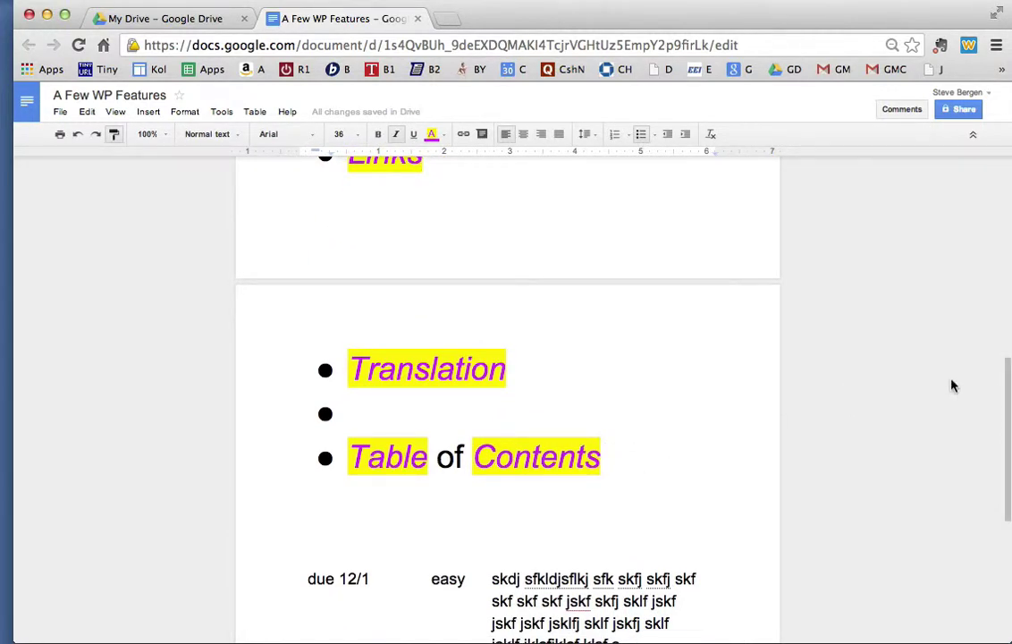
pyautogui.moveTo(1003, 398); pyautogui.dragTo(1007, 425)
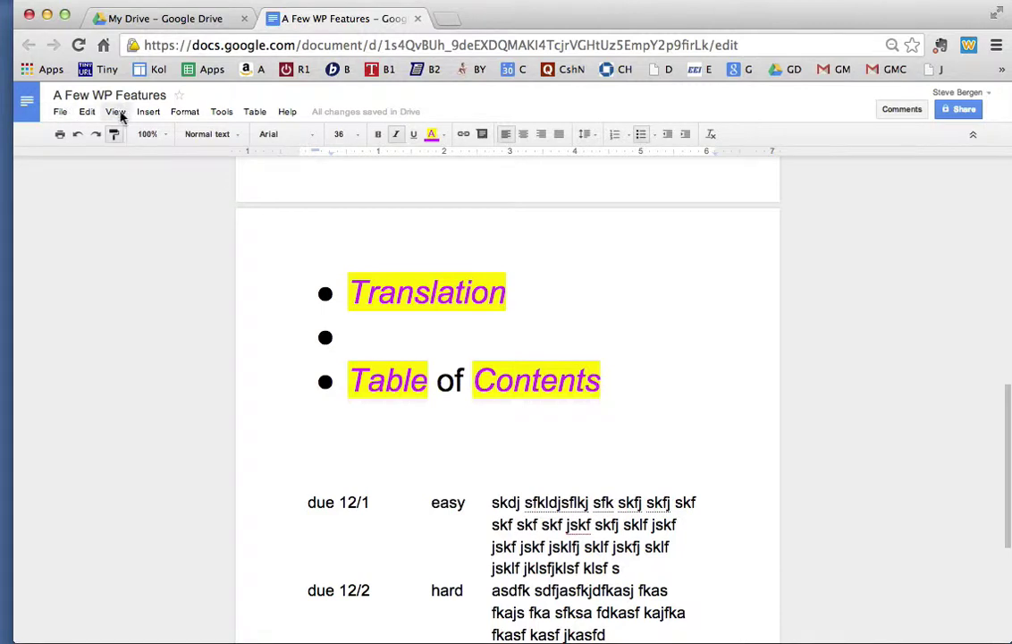
pyautogui.click(147, 112)
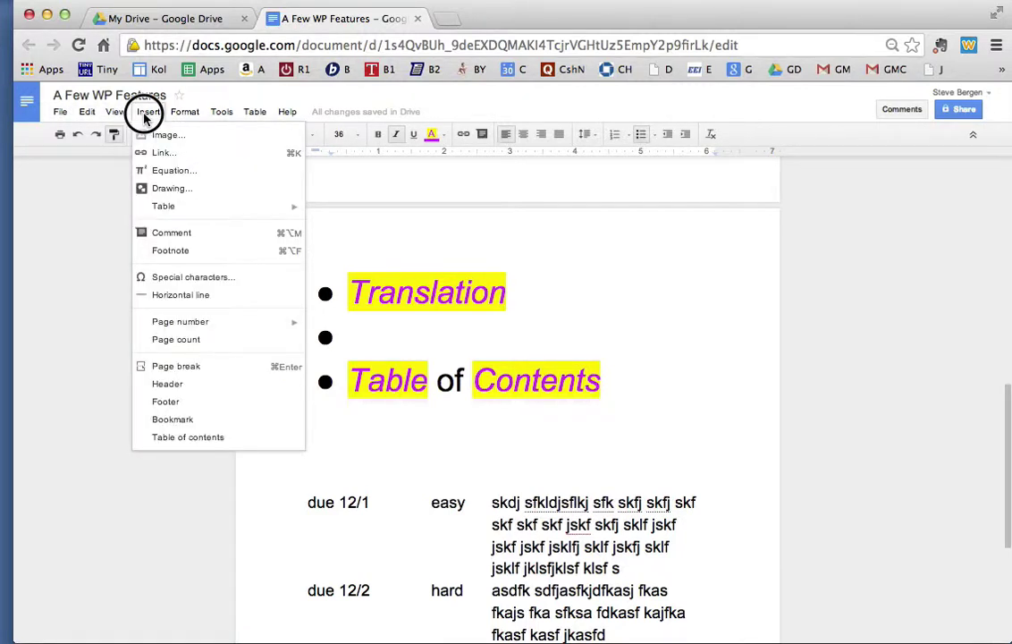
pyautogui.click(161, 135)
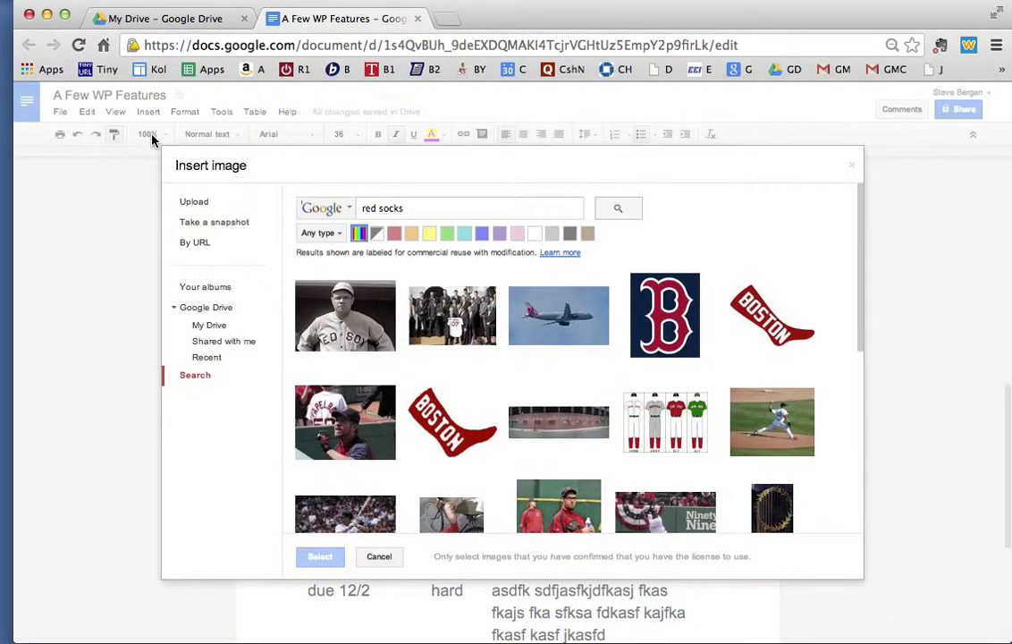
pyautogui.click(185, 225)
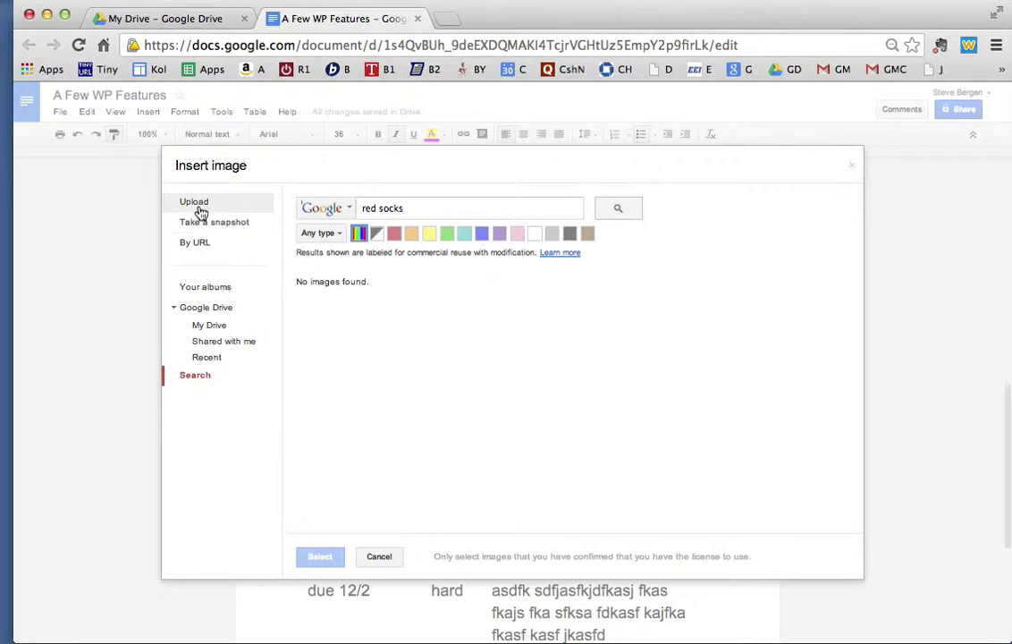
pyautogui.click(193, 380)
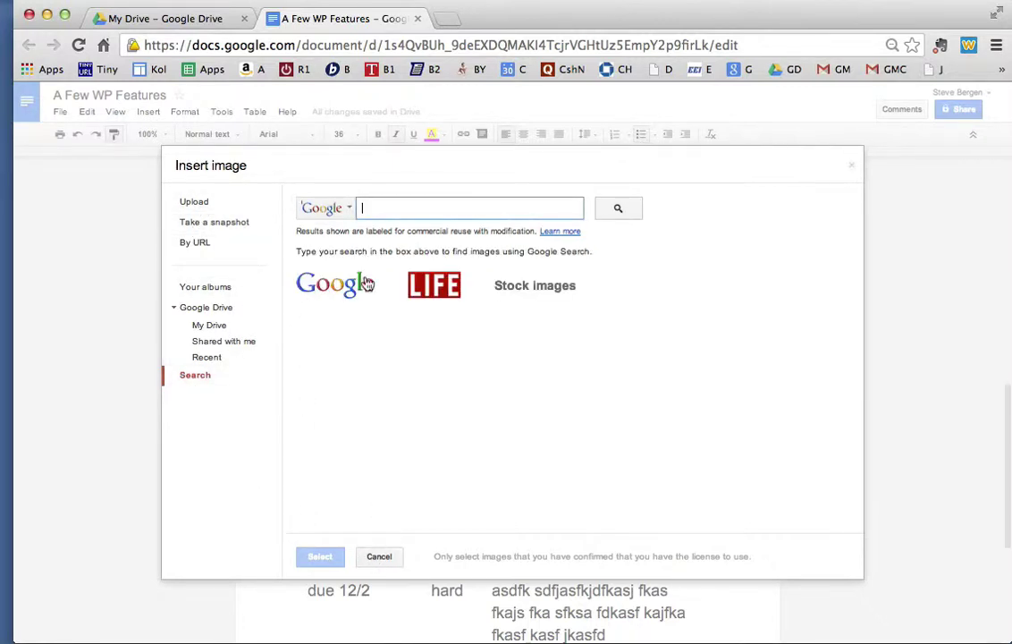
pyautogui.write('baseball')
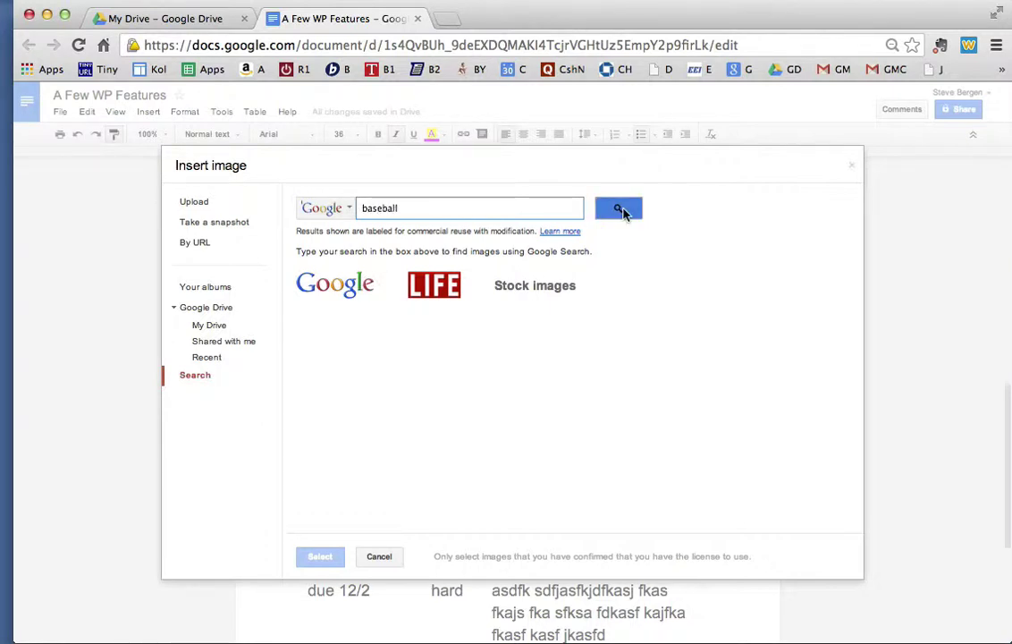
pyautogui.click(617, 208)
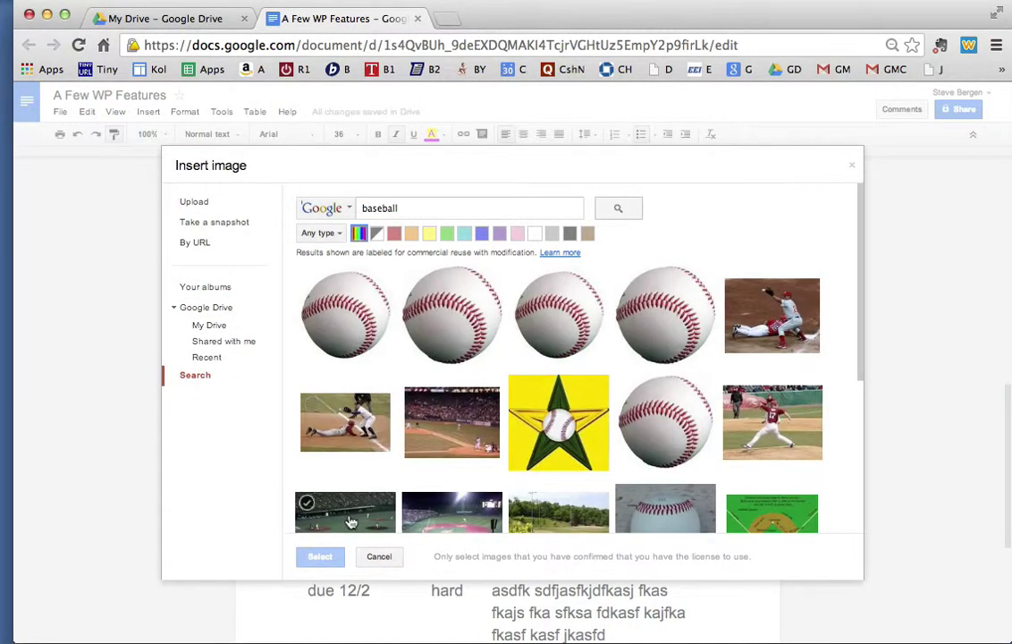
pyautogui.click(376, 556)
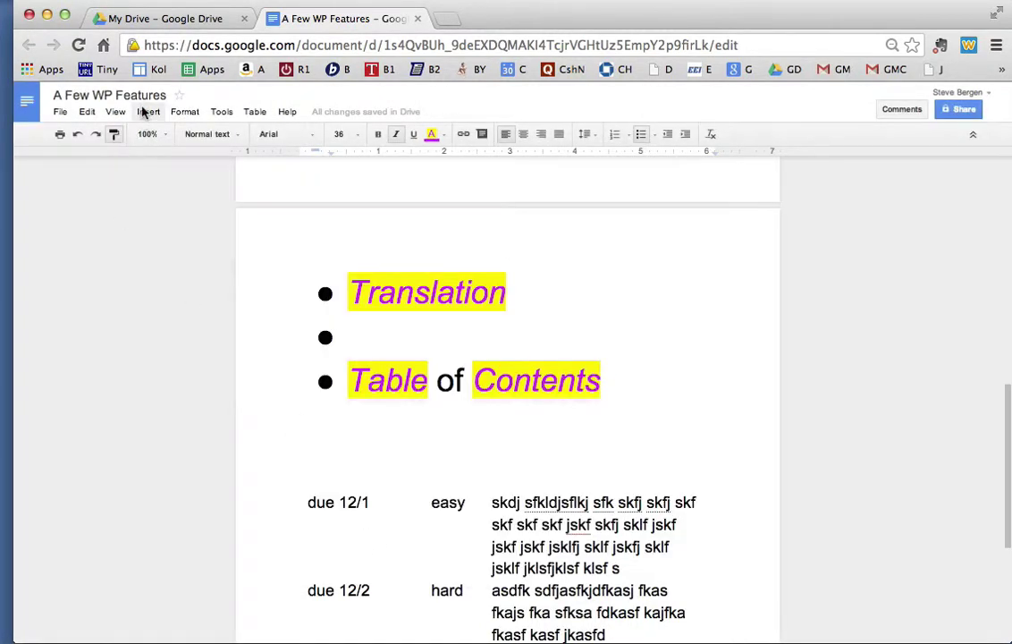
# - Turn the blank line below "Table of Contents" into a bullet
pyautogui.click(317, 433)
pyautogui.hotkey('ctrl', 'shift', '8')
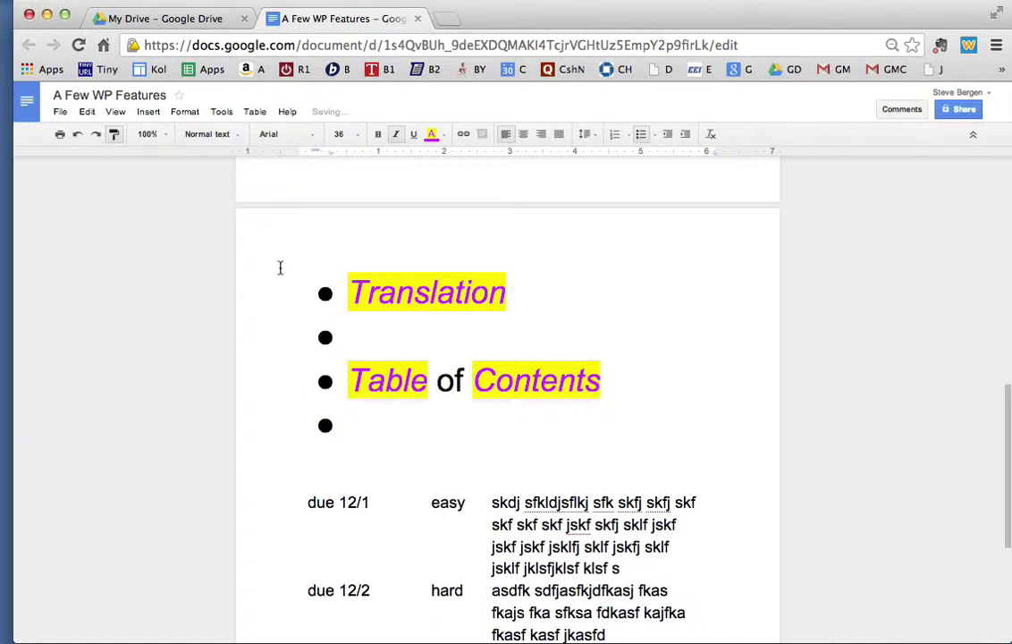
pyautogui.click(150, 112)
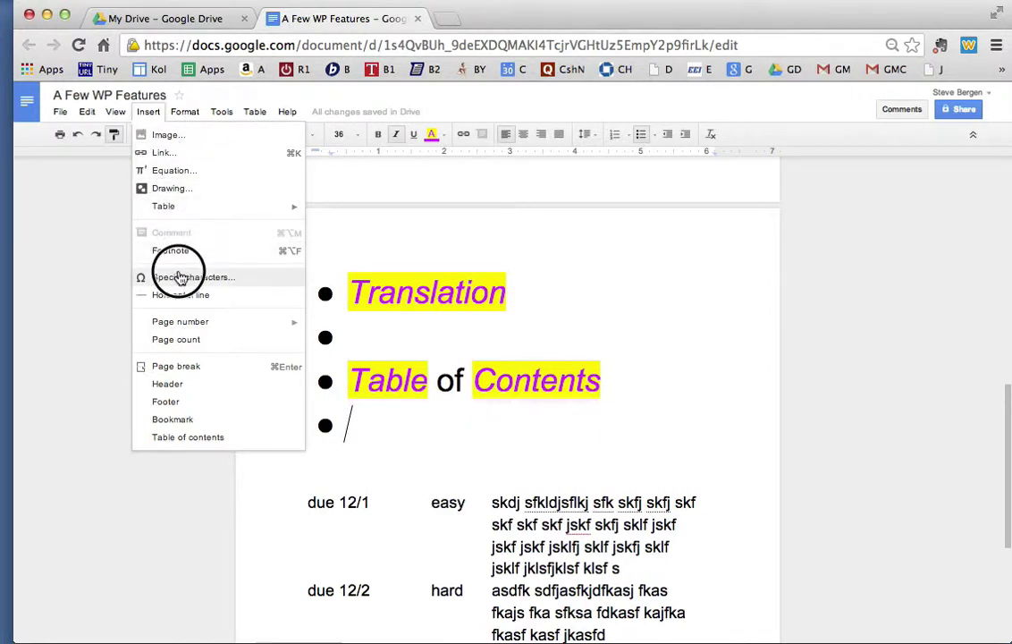
pyautogui.moveTo(181, 321)
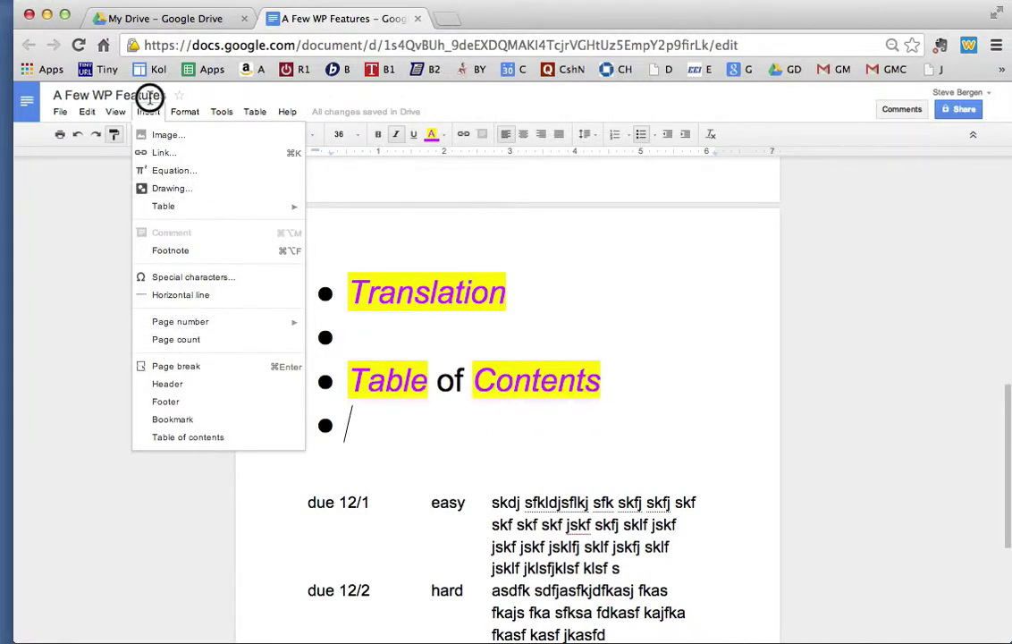
pyautogui.click(494, 226)
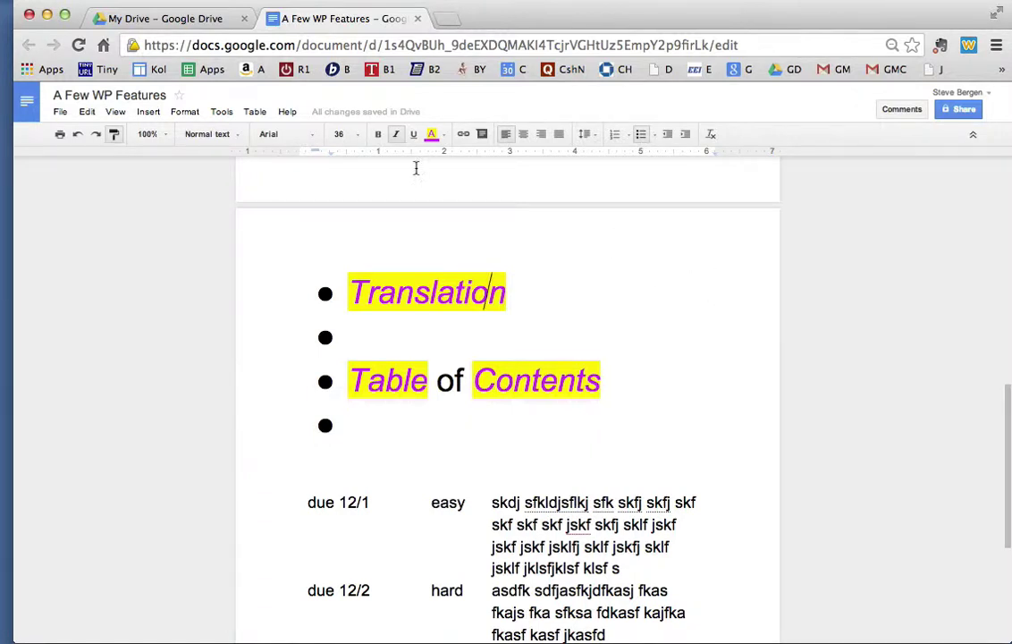
# - Add a page header with the centred text "SB NOTES • page "
pyautogui.click(116, 112)
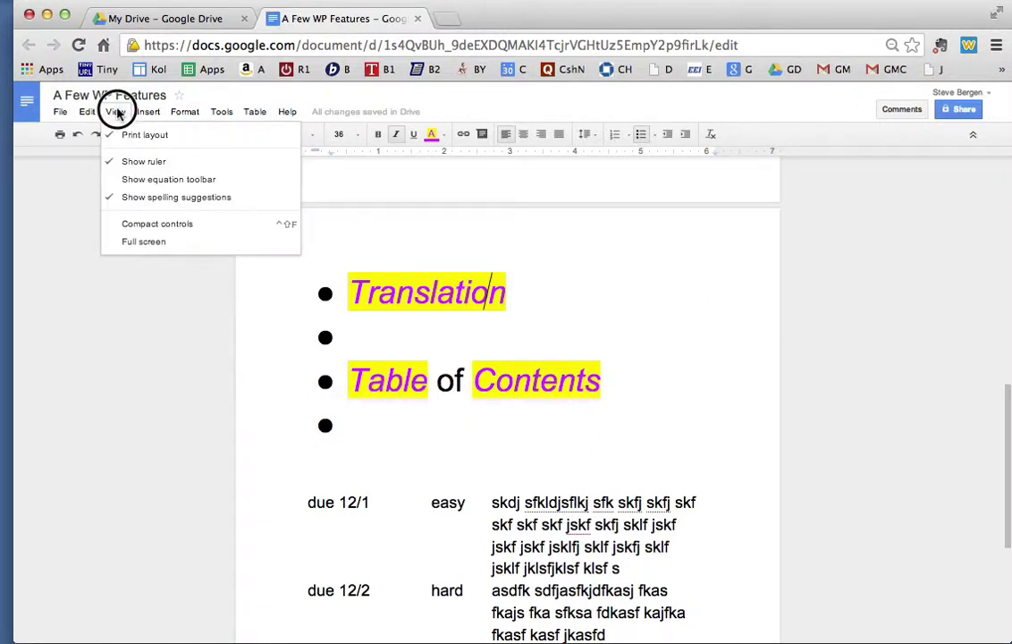
pyautogui.moveTo(140, 113)
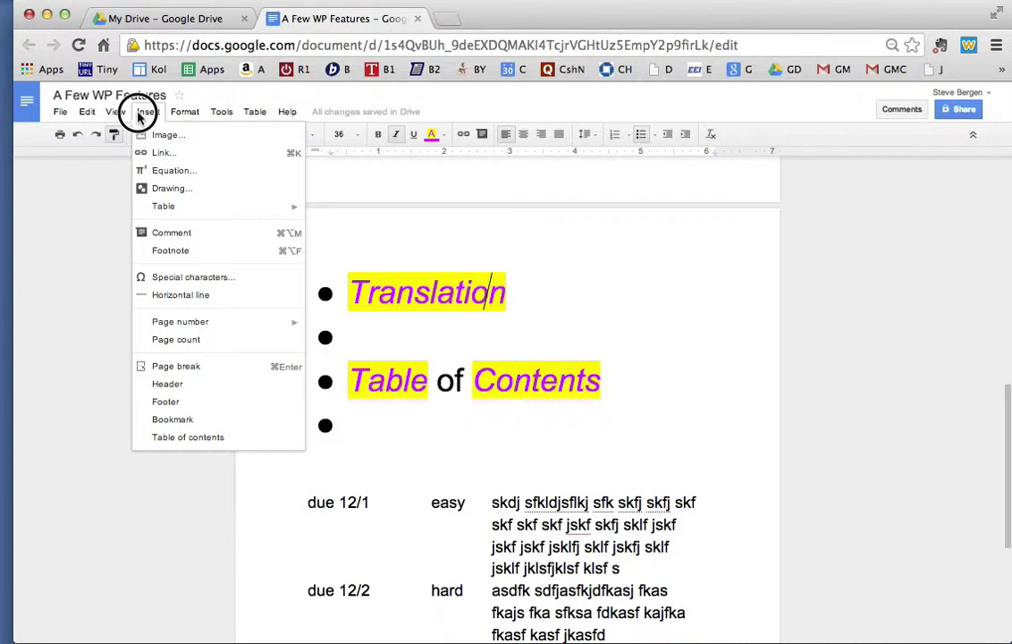
pyautogui.click(148, 387)
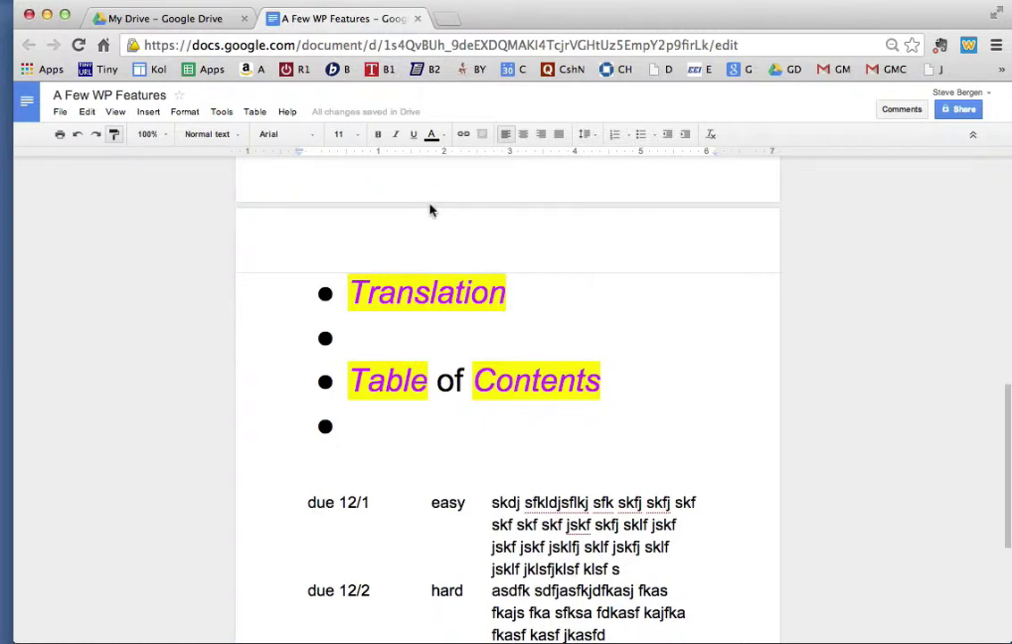
pyautogui.click(523, 135)
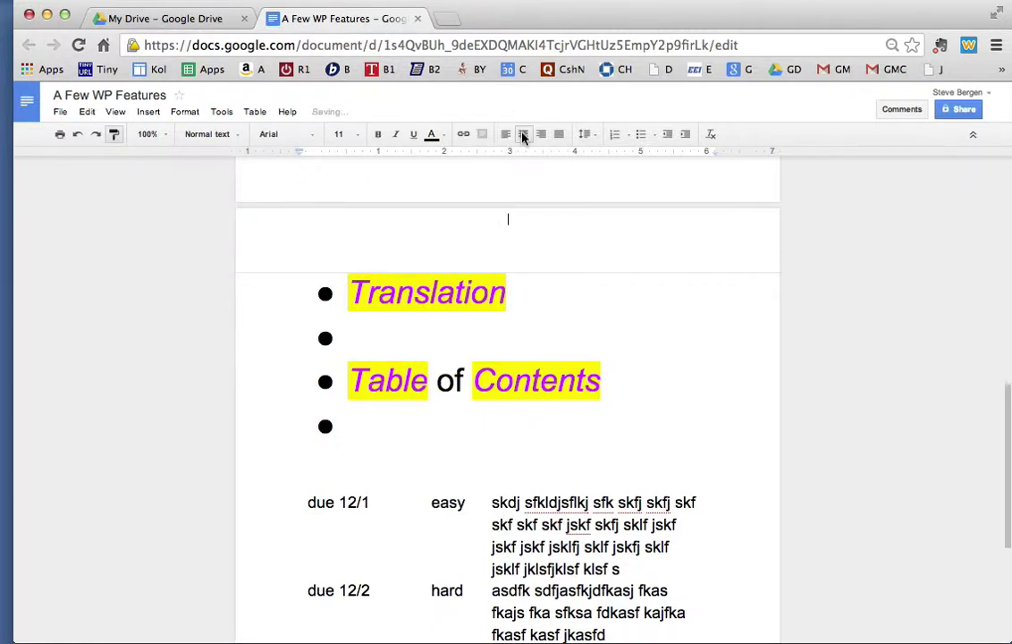
pyautogui.write('SB NOTES ')
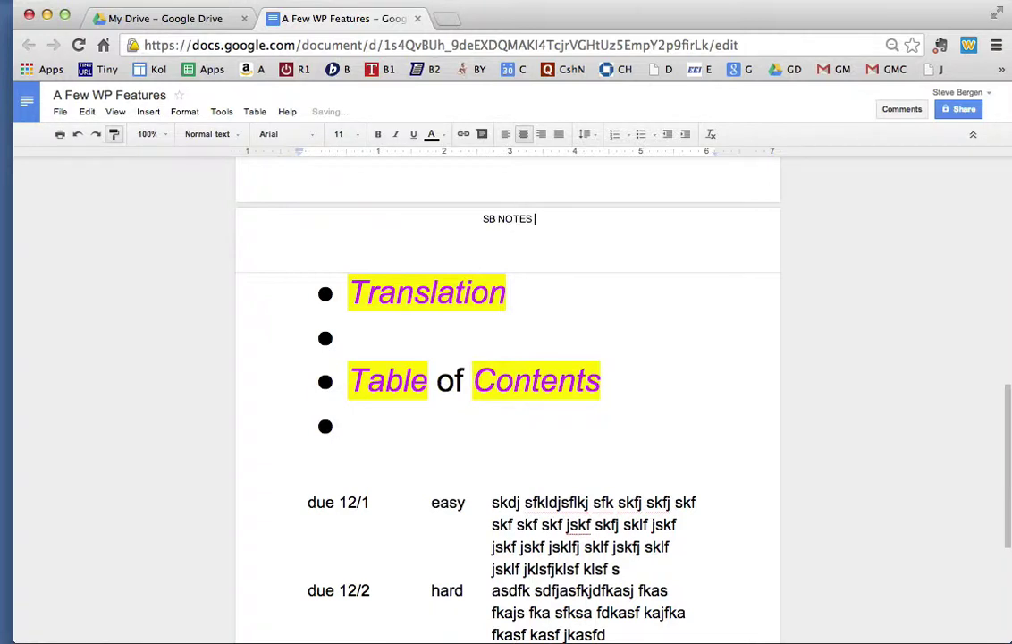
pyautogui.write('• page')
# - Insert the page number after "page" in the header and undo the Paint format accidentally applied to the header text
pyautogui.click(148, 110)
pyautogui.click(166, 320)
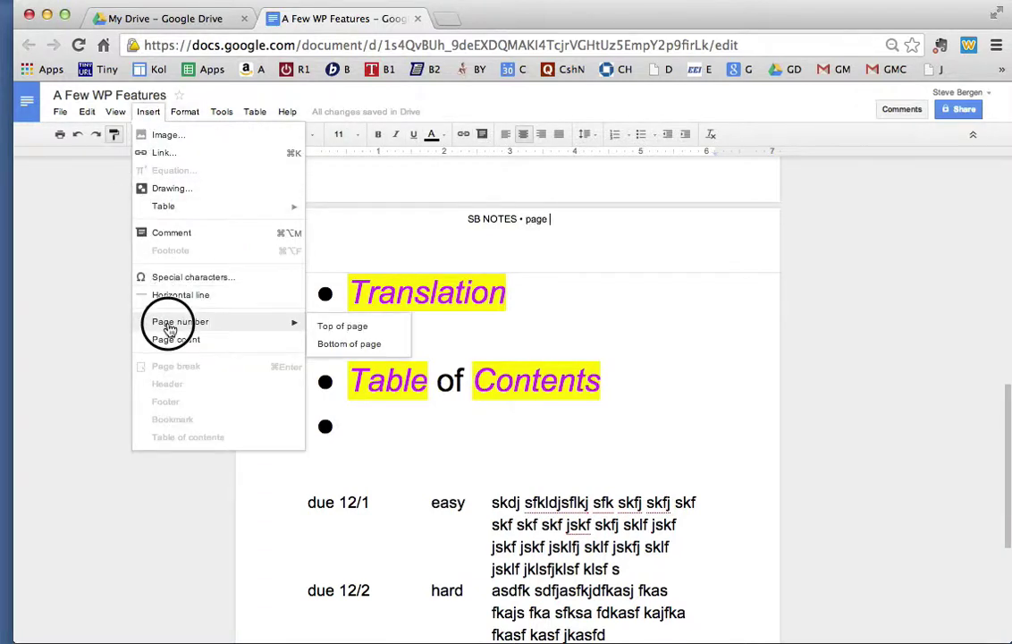
pyautogui.click(323, 327)
pyautogui.click(475, 219)
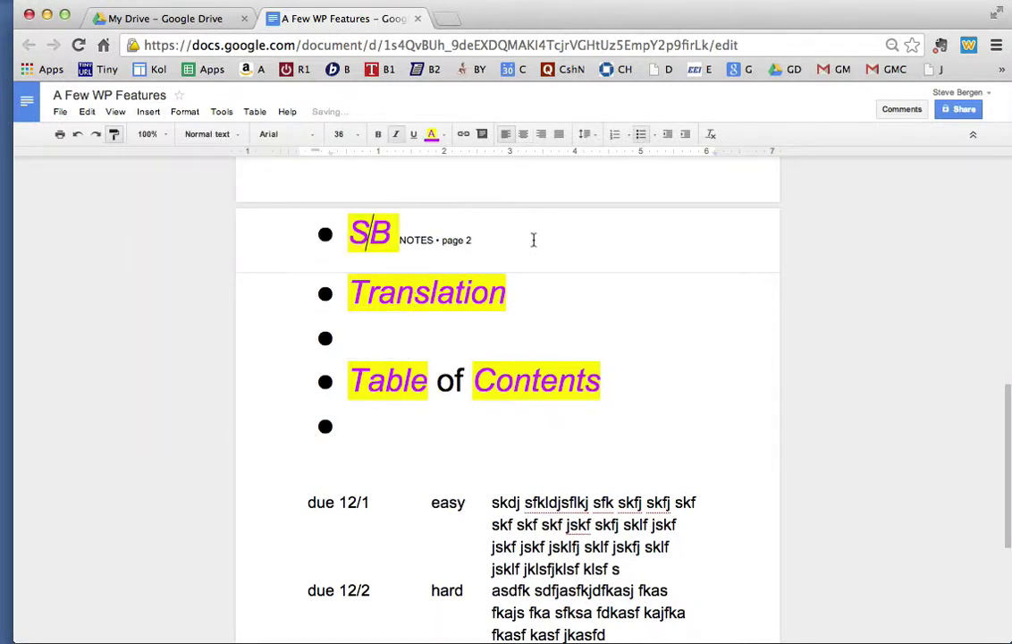
pyautogui.hotkey('ctrl', 'z')
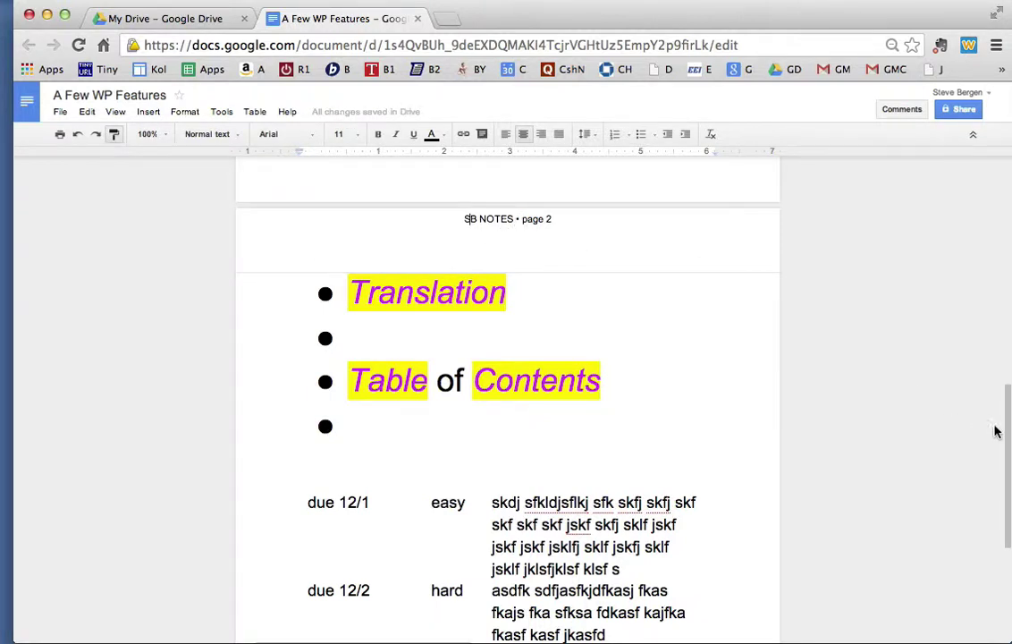
# - Add a new line below the title ending in "not yet covered" and remove its bullet
pyautogui.moveTo(1005, 439); pyautogui.dragTo(1004, 253)
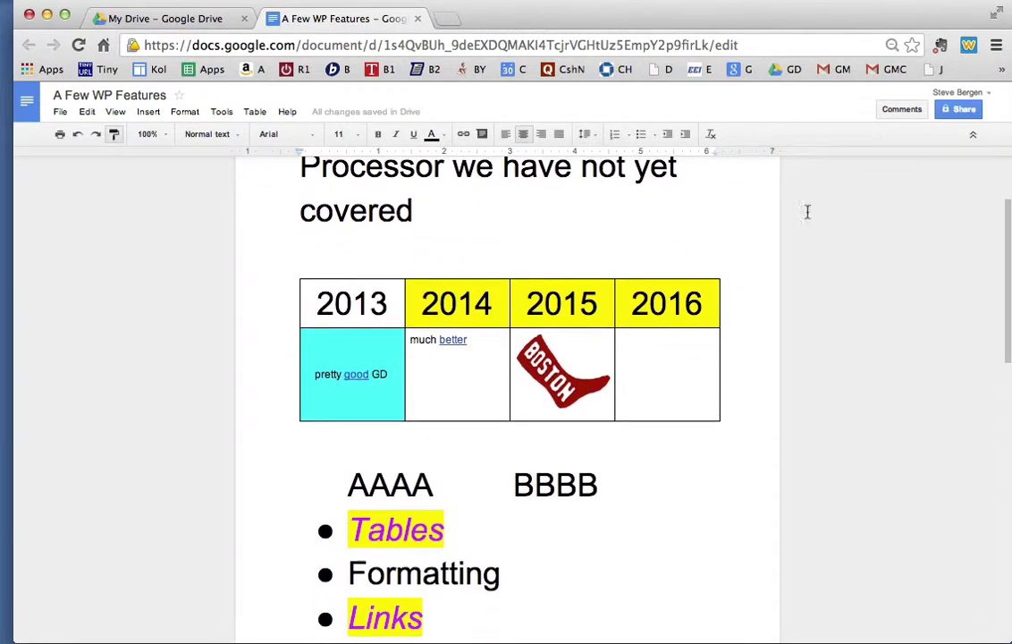
pyautogui.click(148, 113)
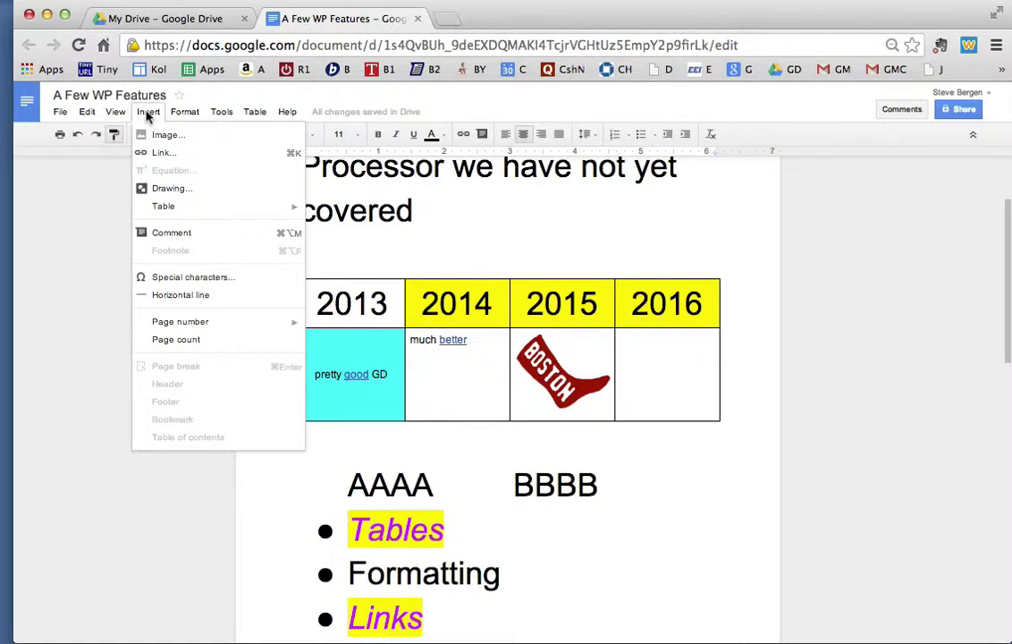
pyautogui.click(149, 114)
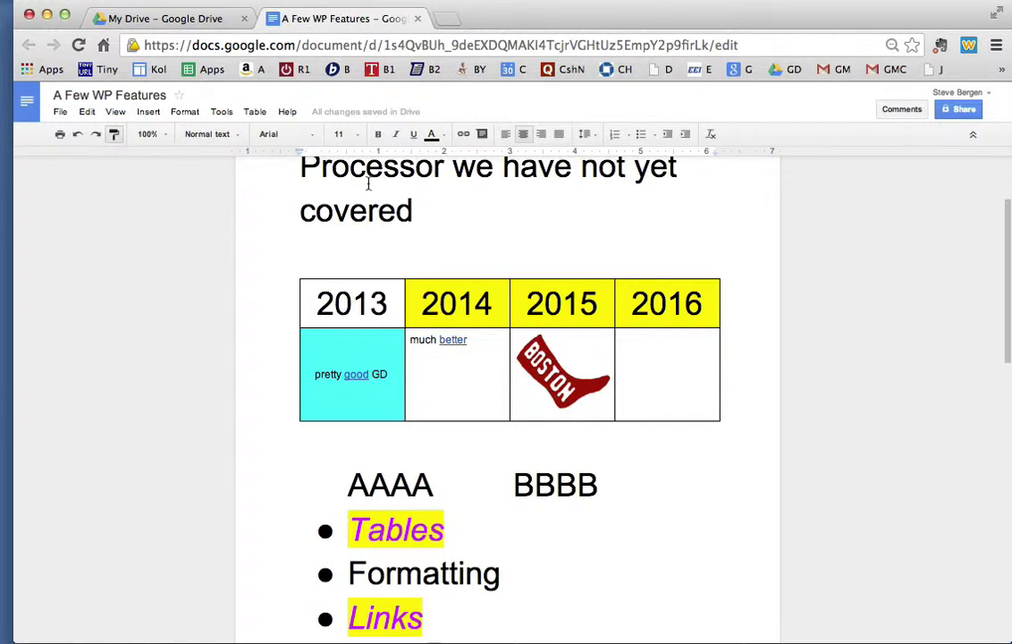
pyautogui.click(422, 211)
pyautogui.press('Return')
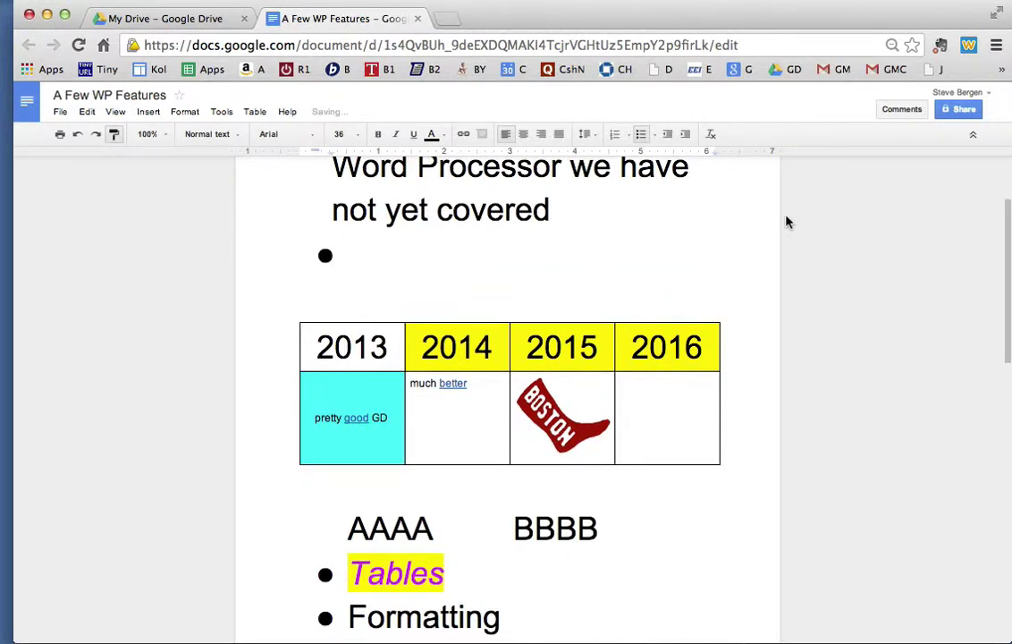
pyautogui.click(641, 136)
# - Enter the four lines "aaa", "bbb", "ccc" and "dddd" below the title
pyautogui.write('aaa')
pyautogui.press('Return')
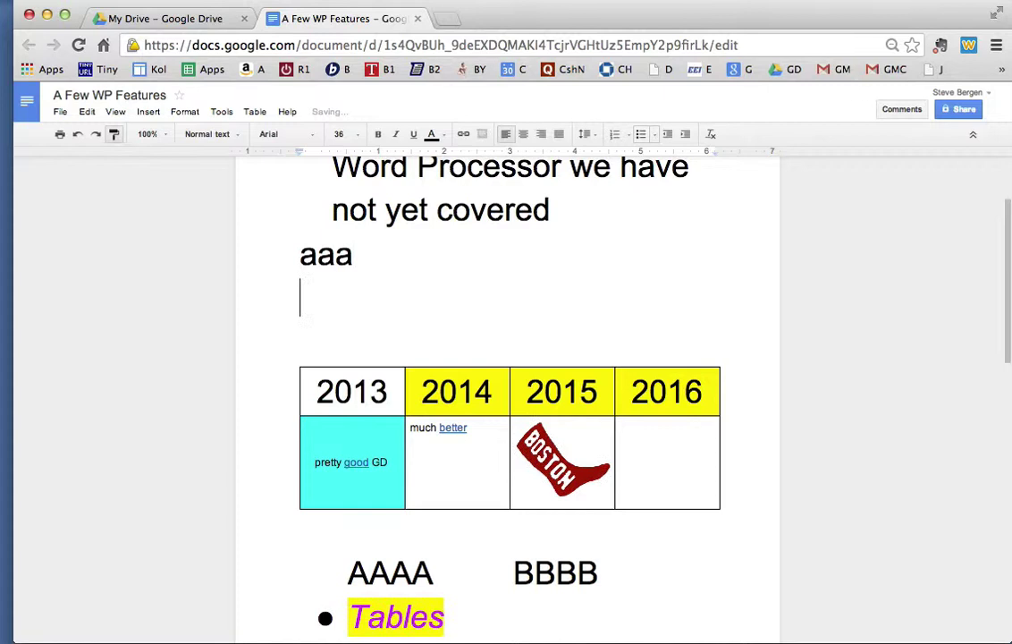
pyautogui.write('bbb')
pyautogui.press('Return')
pyautogui.write('ccc')
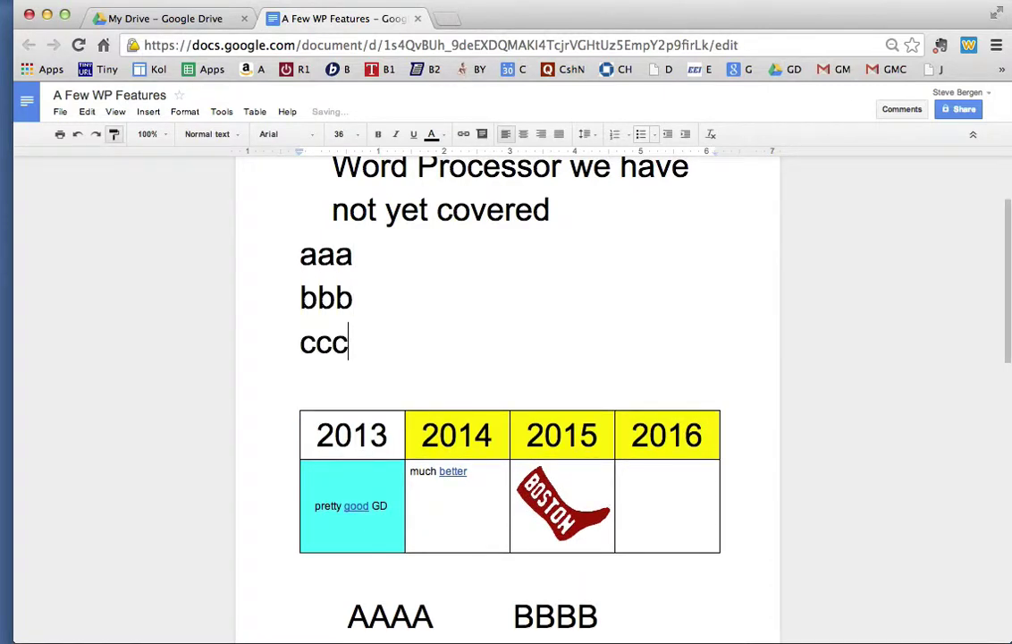
pyautogui.press('Return')
pyautogui.write('dddd')
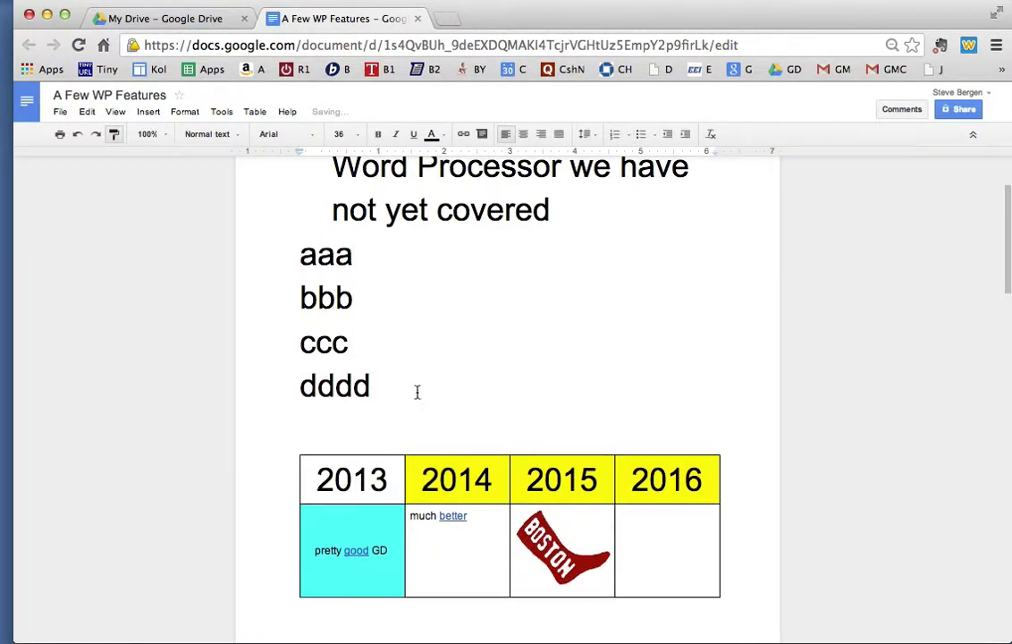
# - Apply the copied format to the lines "aaa" to "dddd" and turn their bullets into a numbered list
pyautogui.moveTo(371, 398); pyautogui.dragTo(287, 271)
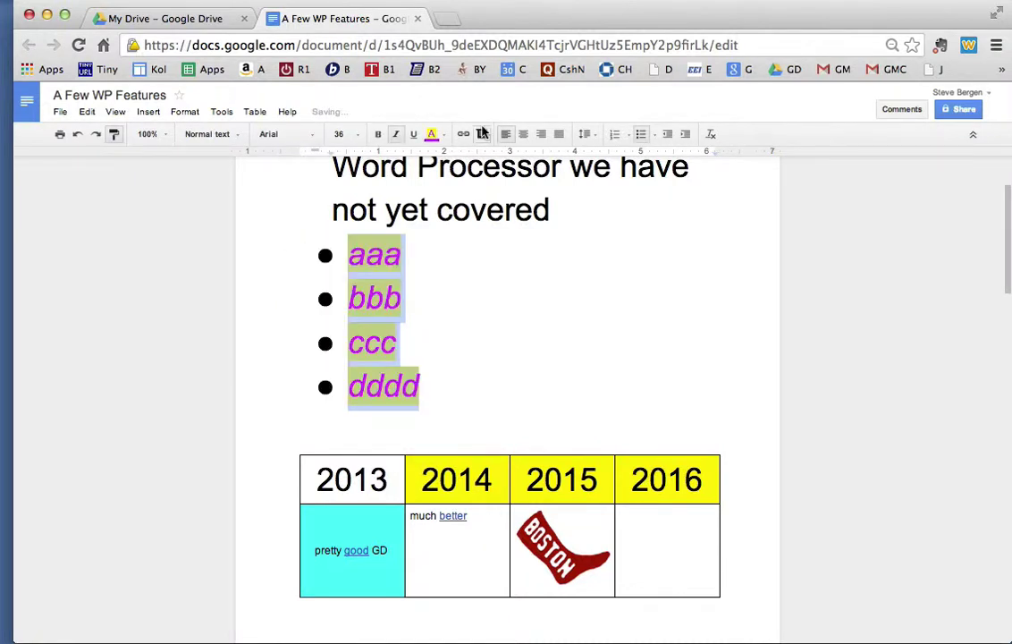
pyautogui.click(640, 135)
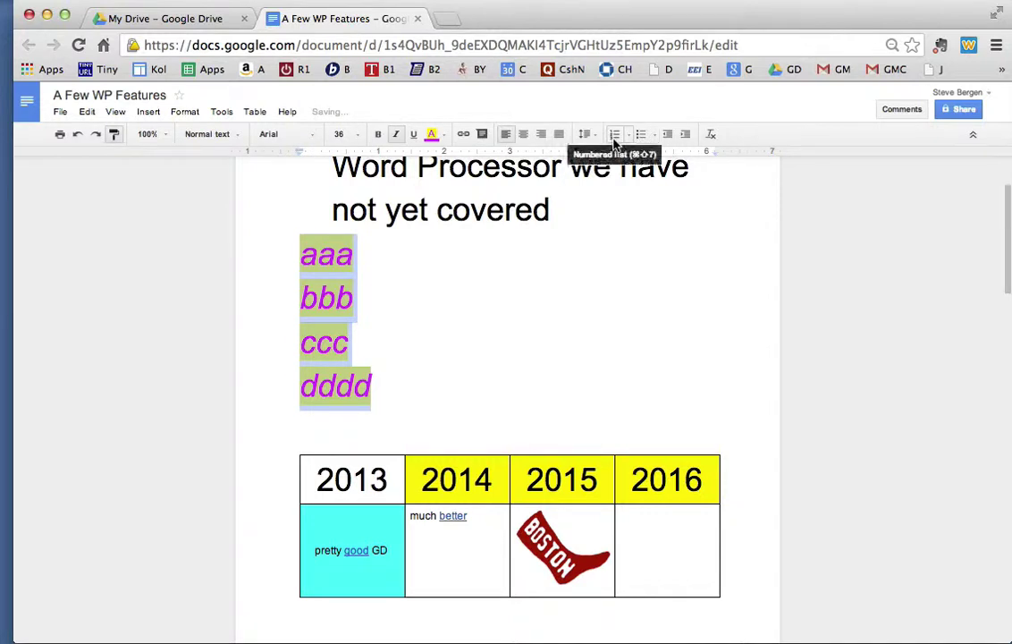
pyautogui.click(614, 141)
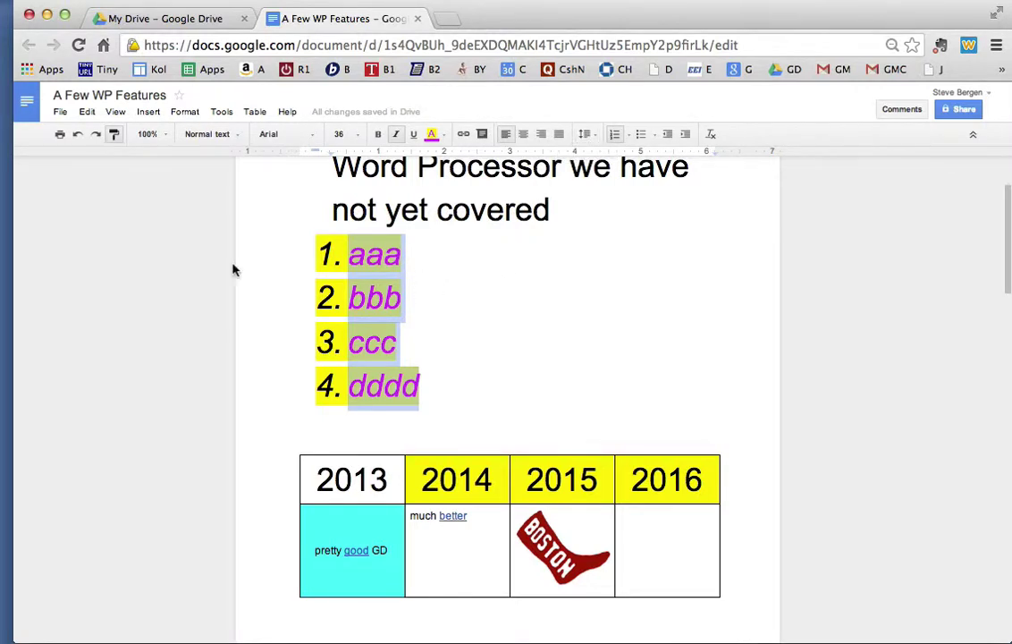
# - Turn the "aaa" and "bbb" items into bullets with Paint format and insert the page count before "aaa"
pyautogui.click(269, 257)
pyautogui.hotkey('ctrl', 'shift', '8')
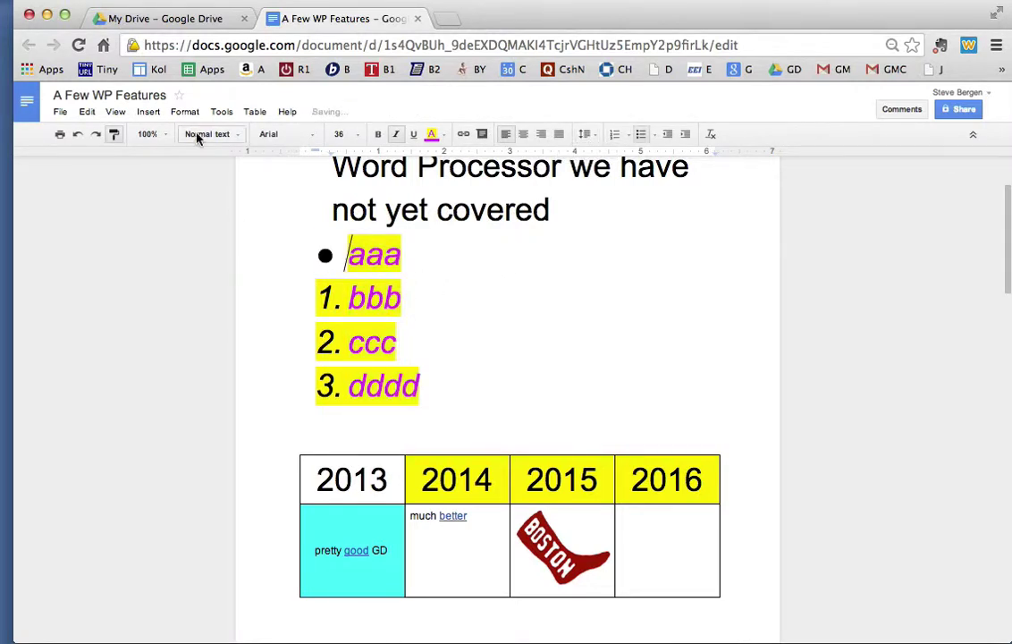
pyautogui.click(145, 111)
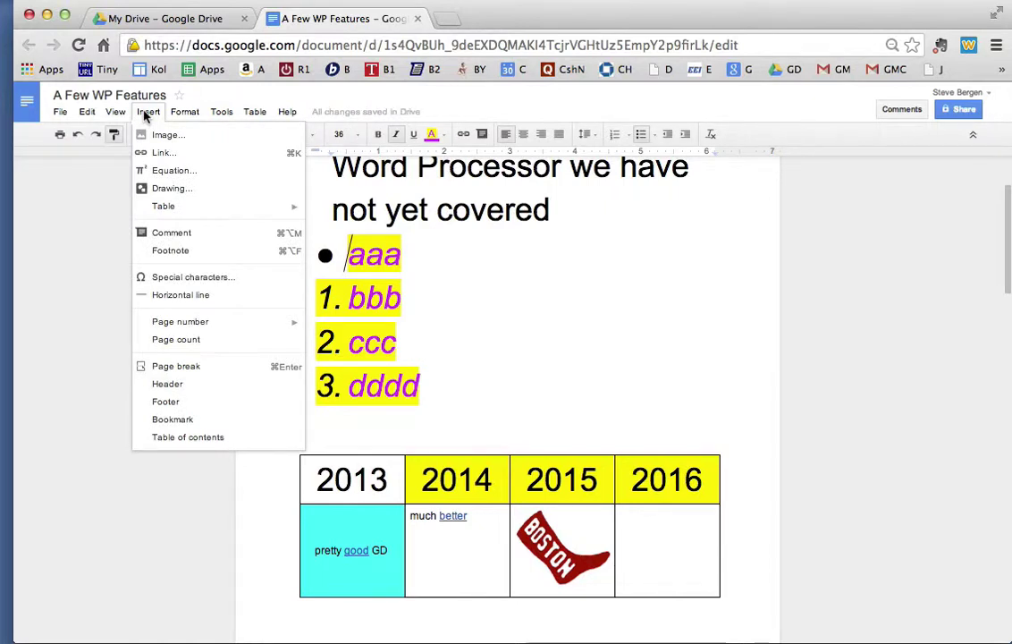
pyautogui.click(169, 339)
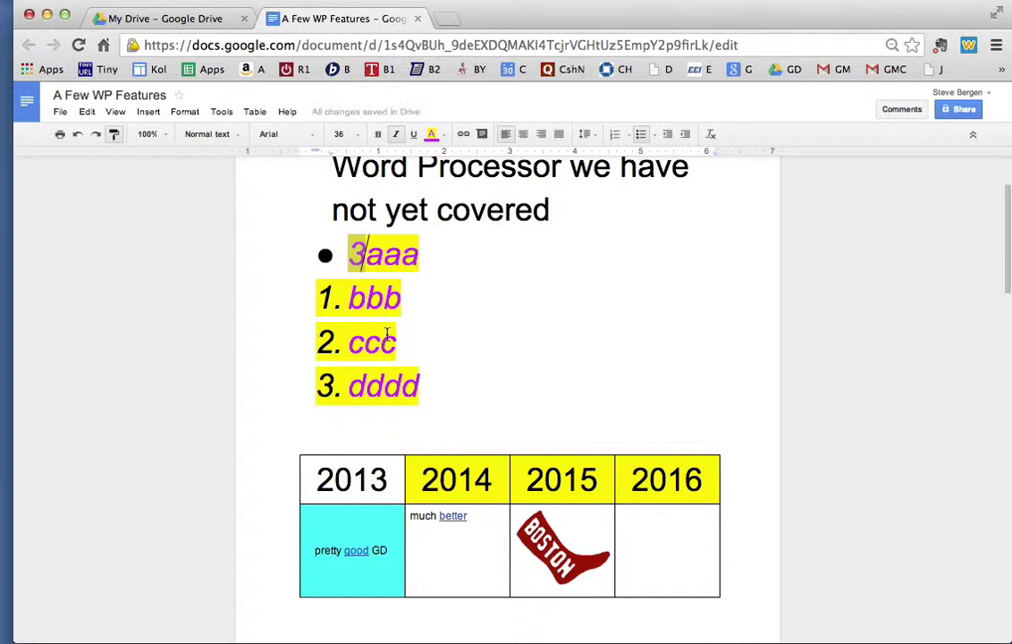
pyautogui.click(491, 285)
pyautogui.hotkey('ctrl', 'shift', '8')
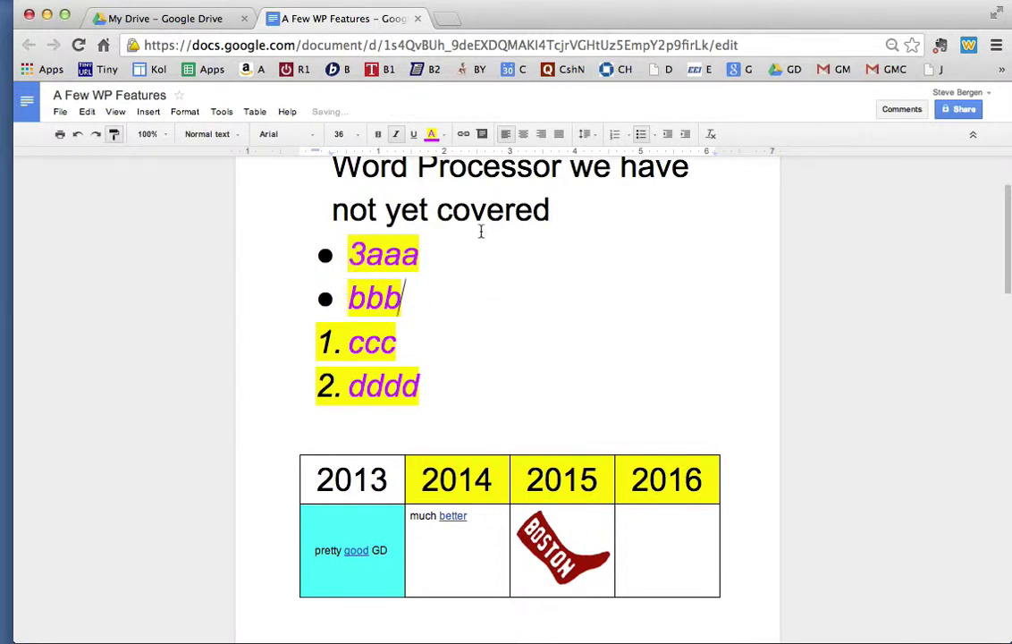
# - Apply the copied format to the space and "P" of "Processor" in the title, and insert the page count after "Word"
pyautogui.moveTo(438, 166); pyautogui.dragTo(418, 166)
pyautogui.scroll(2, 420, 269)
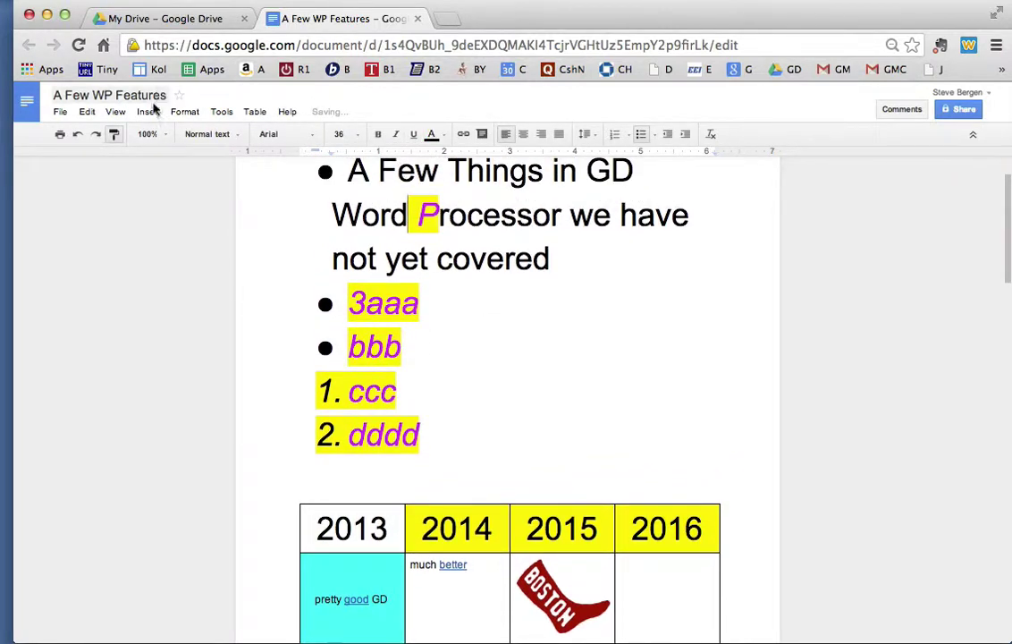
pyautogui.moveTo(148, 109); pyautogui.dragTo(159, 339)
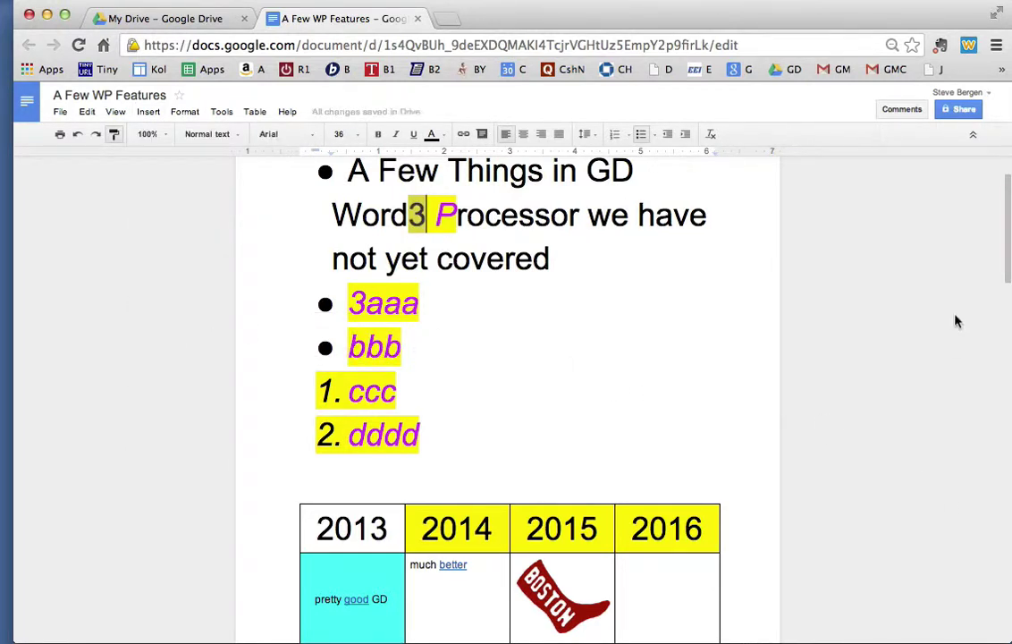
# - Check the header on page 3 and insert the page count a second time after "Word" in the title
pyautogui.moveTo(999, 241); pyautogui.dragTo(973, 483)
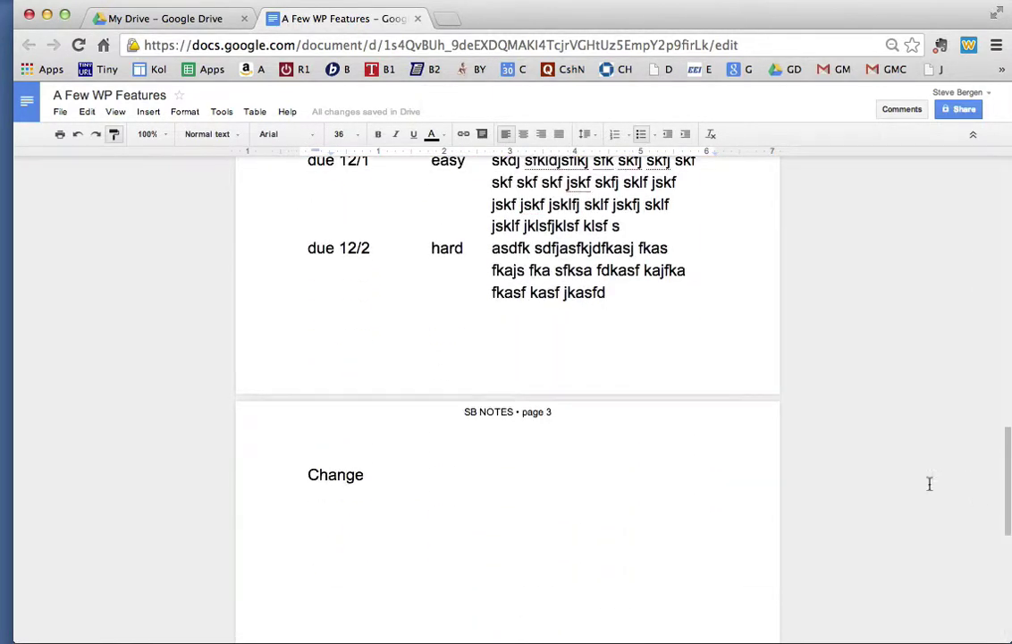
pyautogui.click(148, 112)
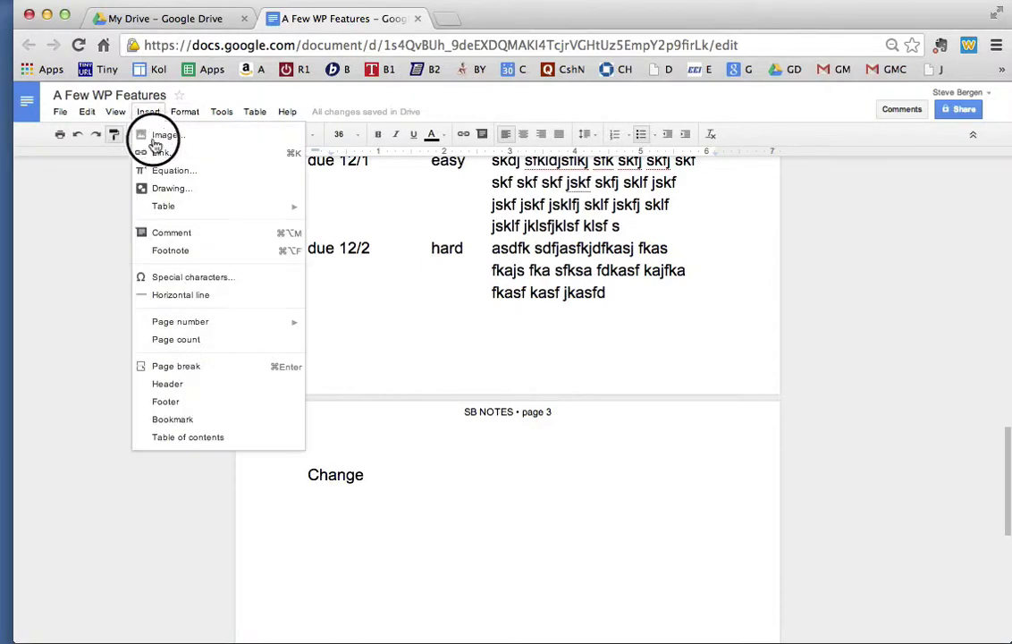
pyautogui.click(173, 340)
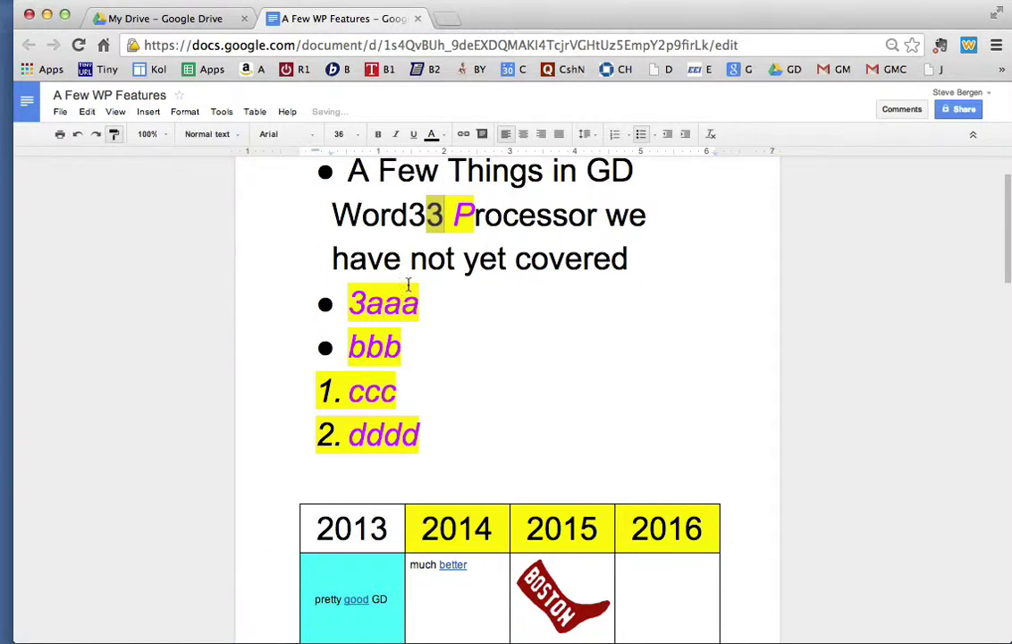
pyautogui.click(492, 308)
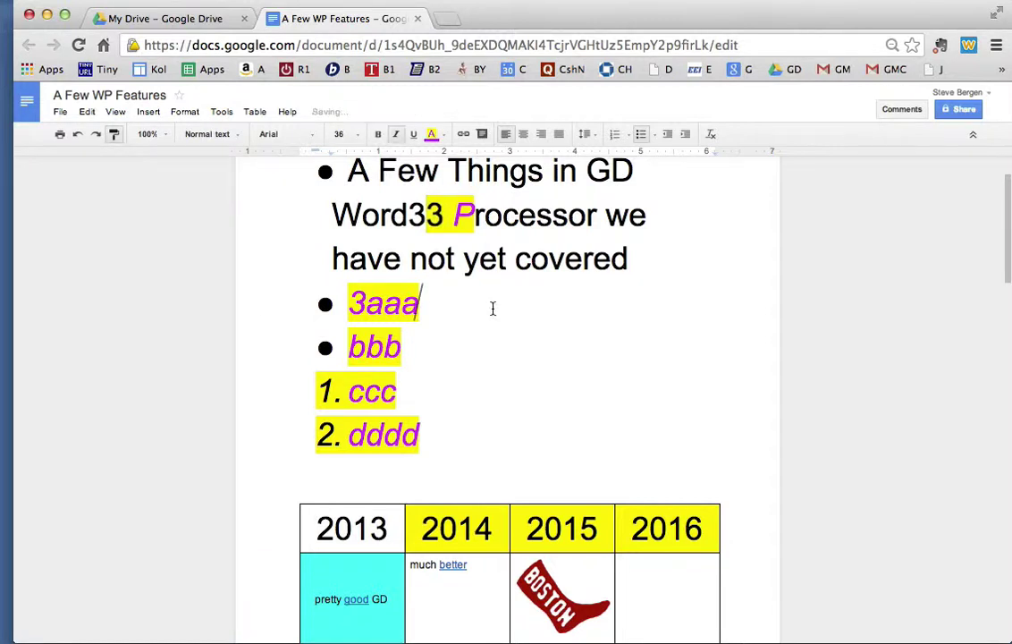
pyautogui.click(147, 111)
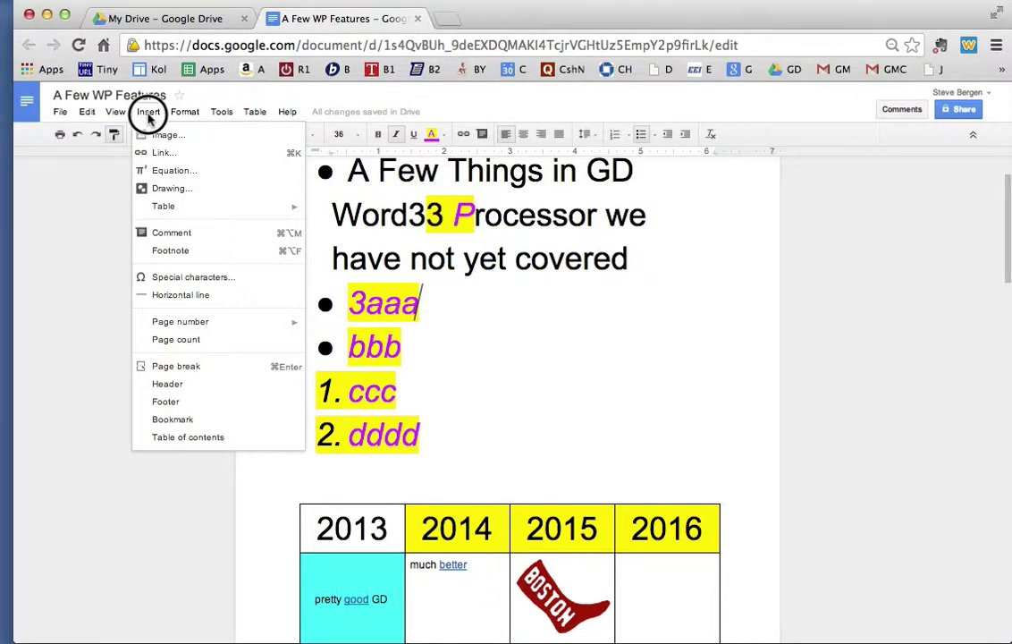
pyautogui.moveTo(183, 115)
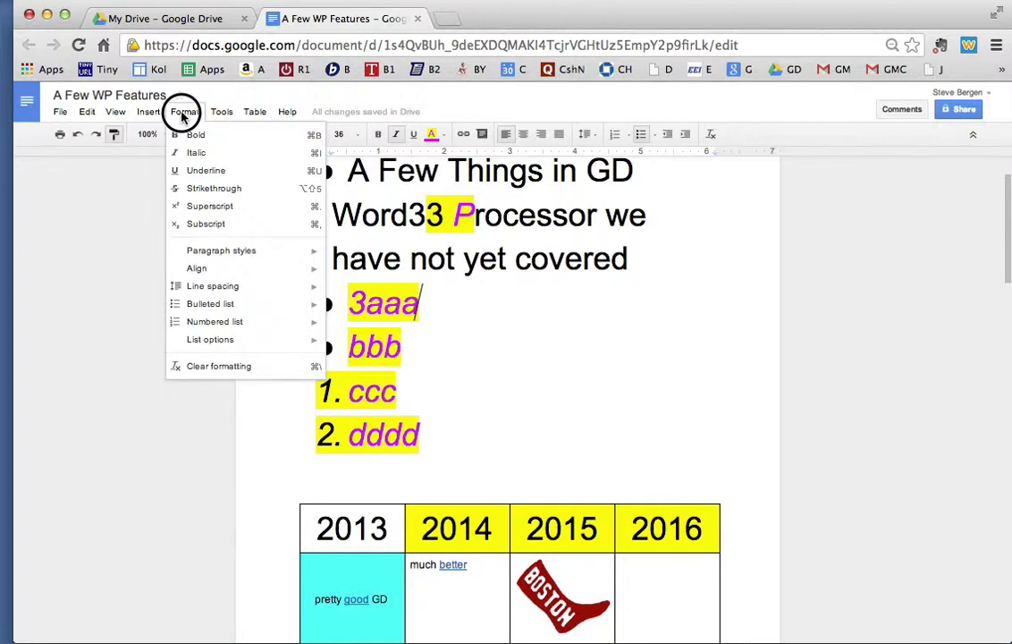
pyautogui.moveTo(202, 349)
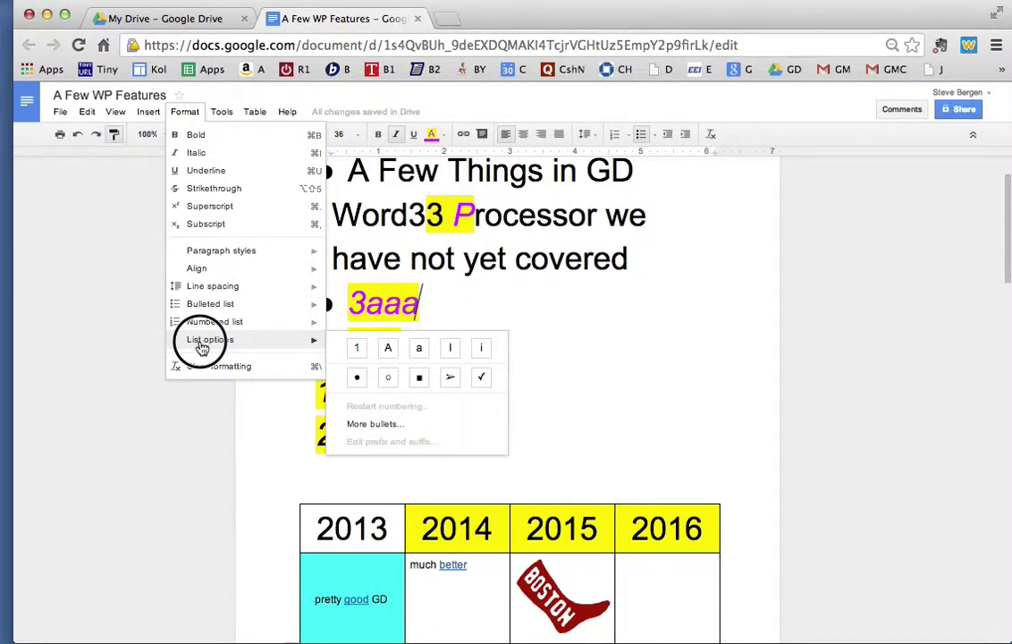
pyautogui.click(456, 295)
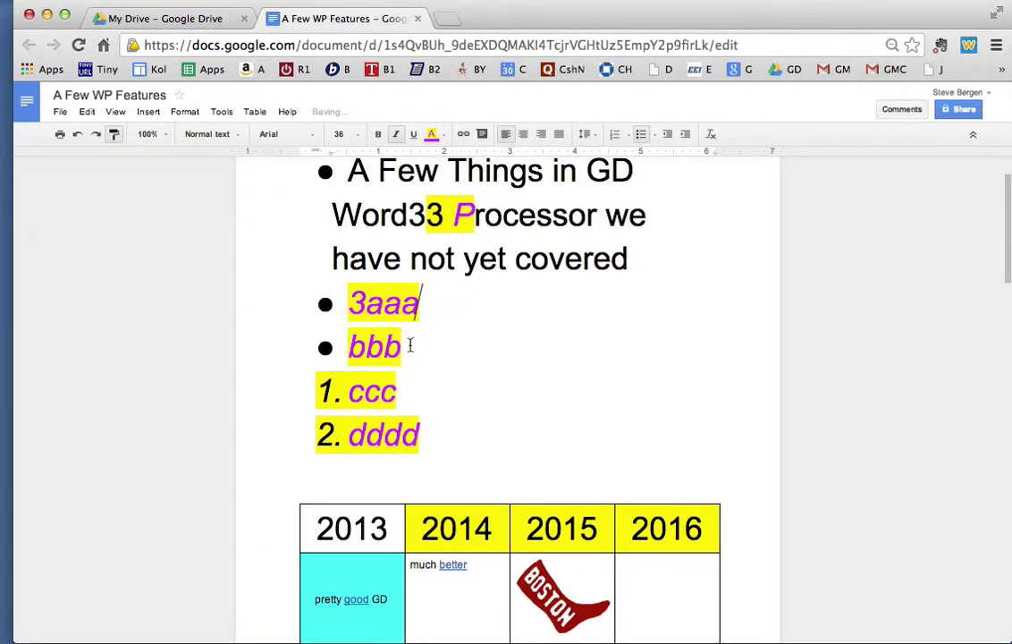
# - Apply the copied format to the title through "bbb" and change their bullets to the four-diamond bullet style
pyautogui.moveTo(404, 348)
pyautogui.mouseDown()
pyautogui.moveTo(317, 167)
pyautogui.moveTo(348, 171)
pyautogui.moveTo(342, 217)
pyautogui.moveTo(282, 195)
pyautogui.mouseUp()
pyautogui.click(175, 112)
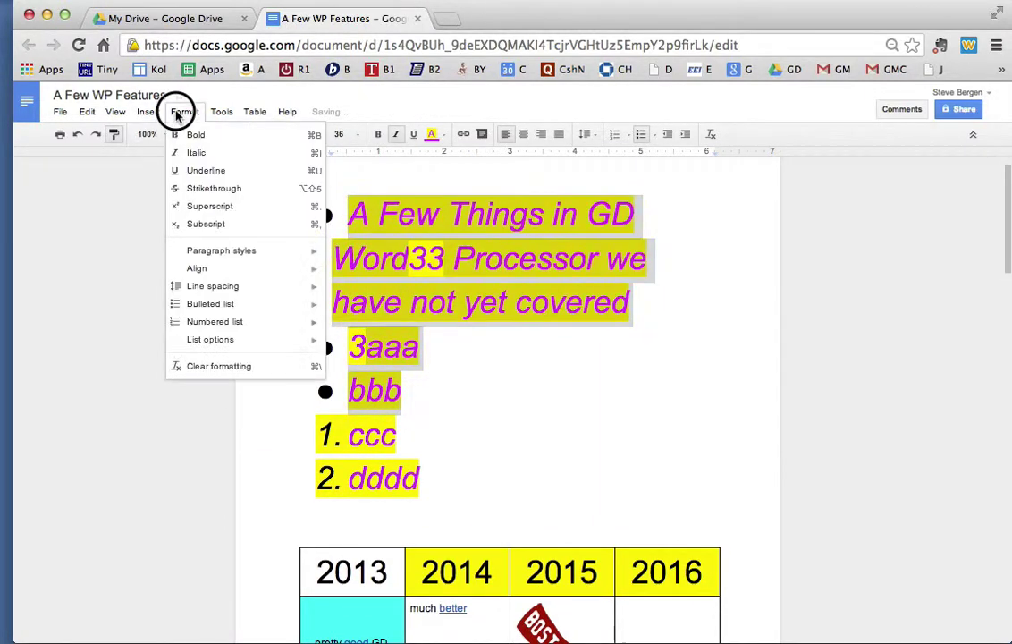
pyautogui.moveTo(193, 309)
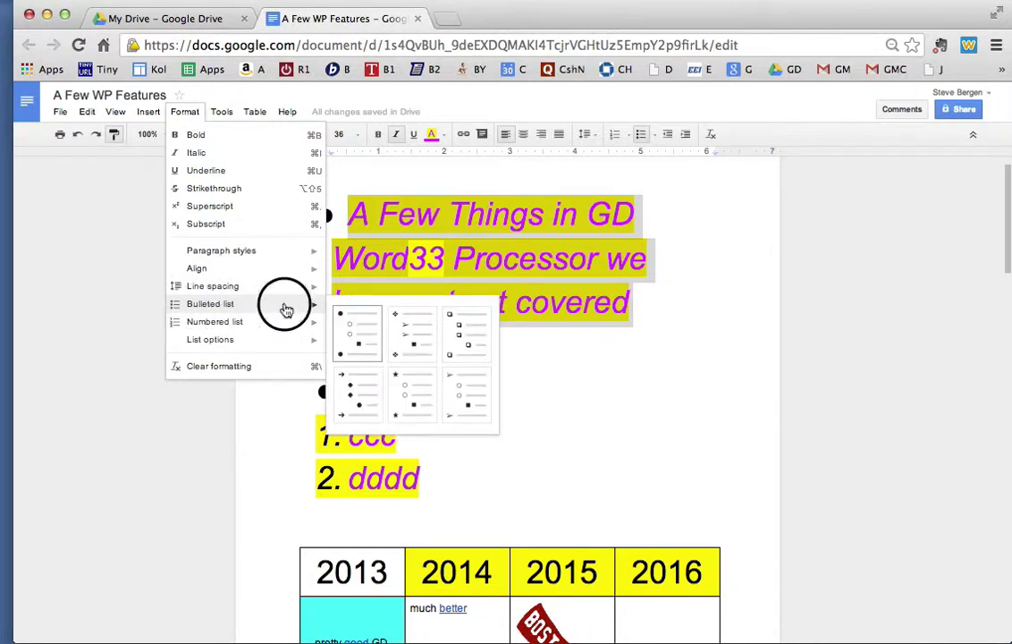
pyautogui.click(412, 333)
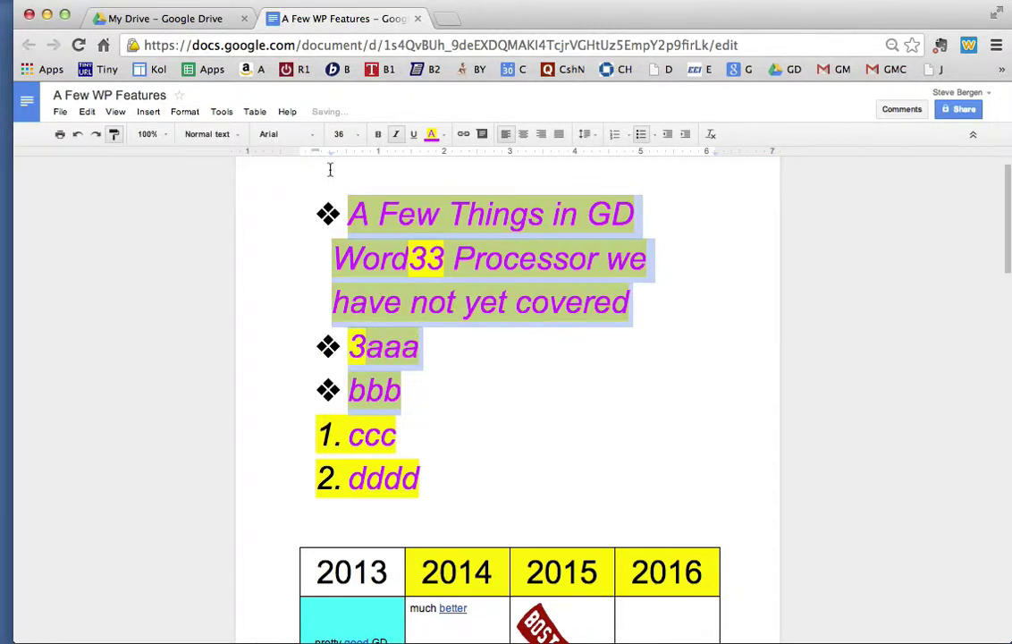
pyautogui.click(186, 114)
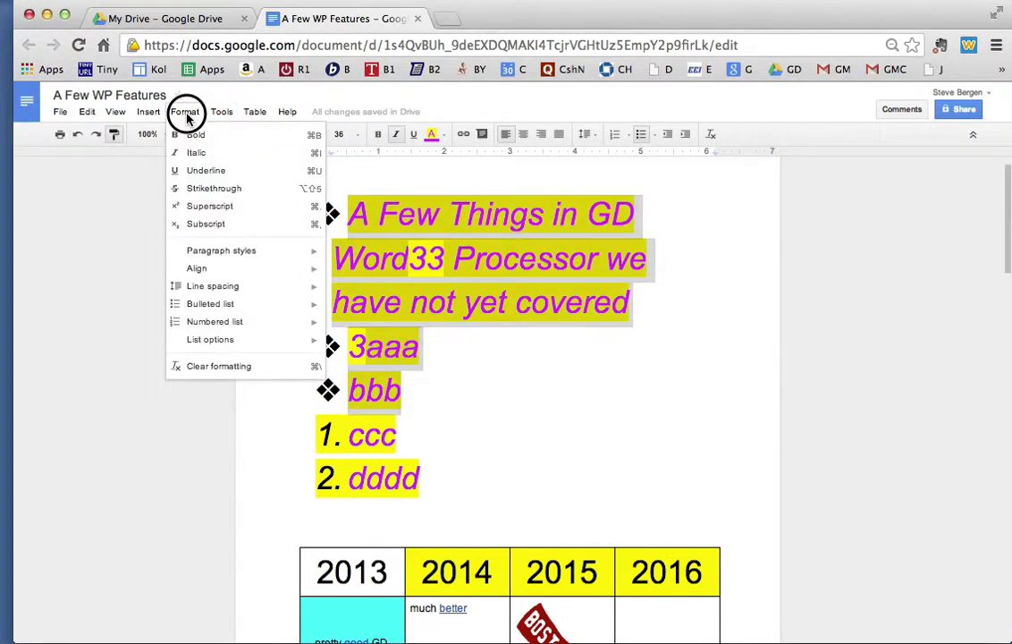
pyautogui.click(185, 113)
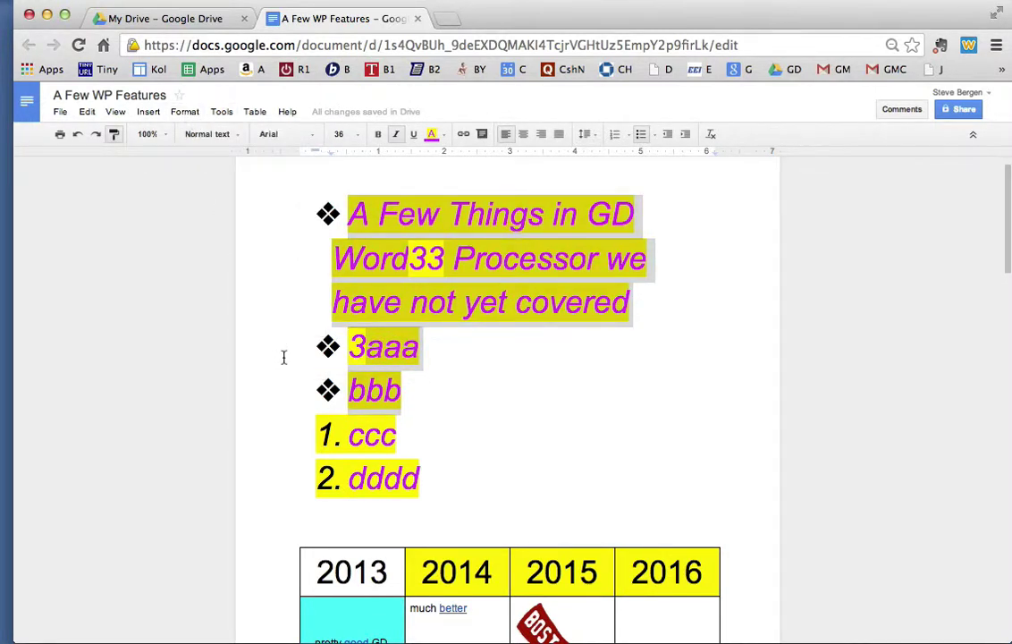
# - Apply the copied format to "ccc" and "dddd", and change the whole list to the 1) a) i) numbering style
pyautogui.moveTo(420, 477); pyautogui.dragTo(364, 438)
pyautogui.press('super+shift+8')
pyautogui.click(185, 112)
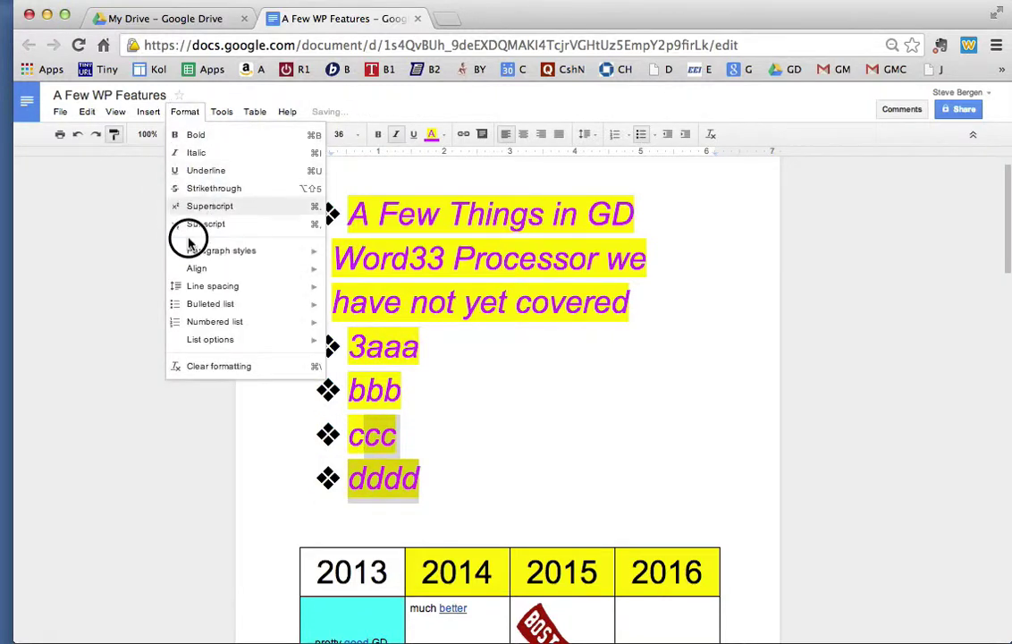
pyautogui.moveTo(195, 326)
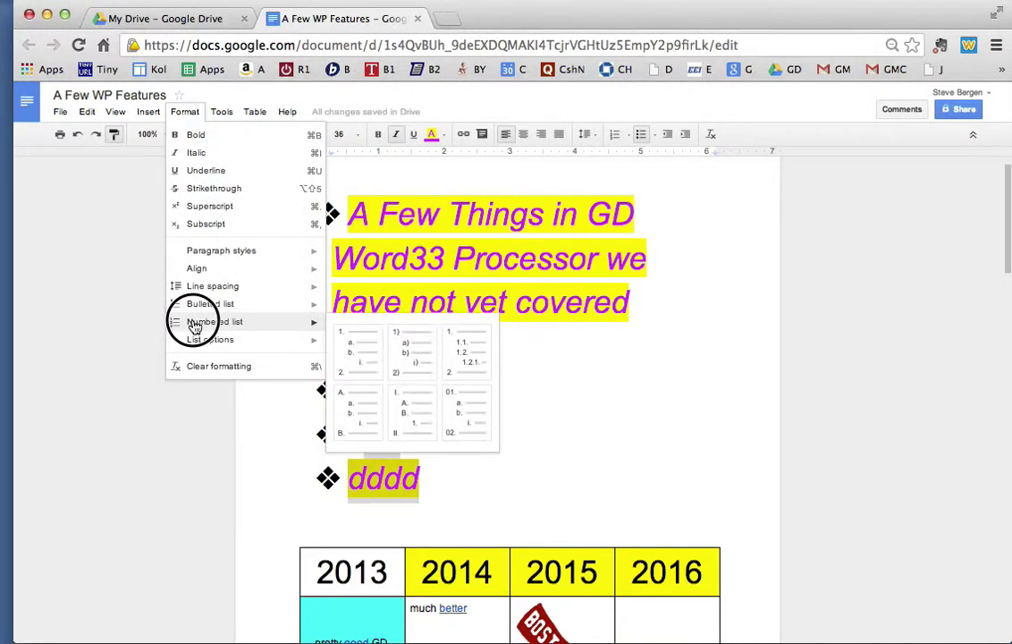
pyautogui.click(403, 349)
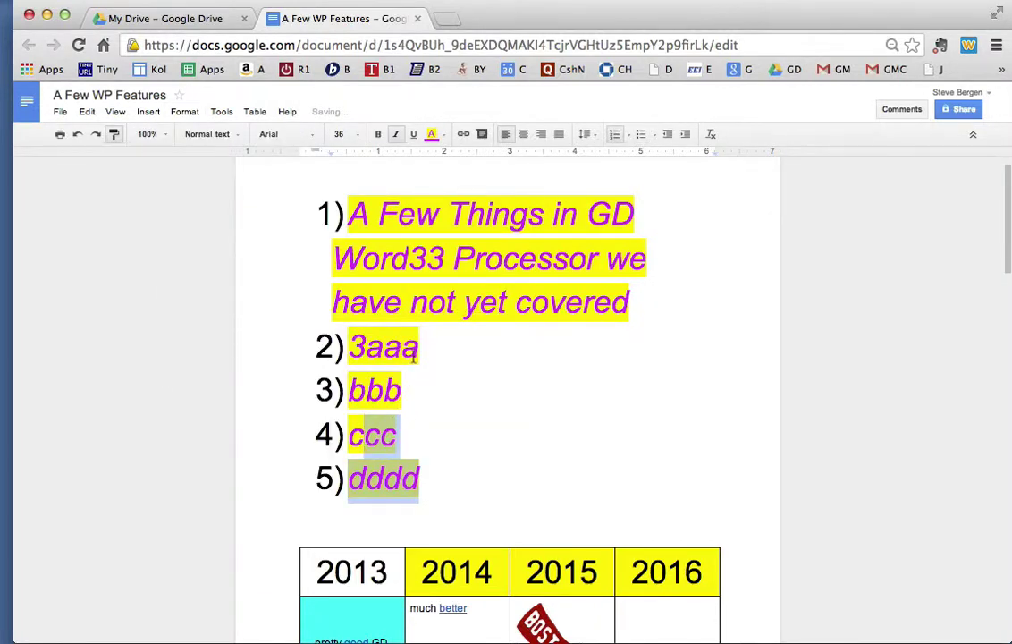
# - Add two indented sub-items, "fddffd" and "dfdfdf", under the first numbered item ending in "covered"
pyautogui.click(633, 301)
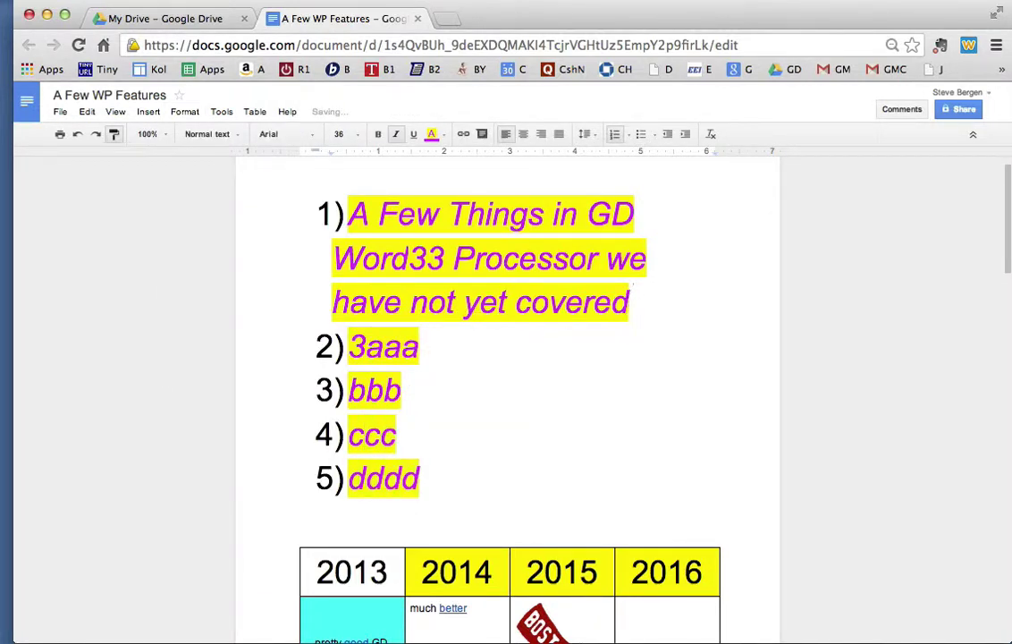
pyautogui.press('Return')
pyautogui.press('Tab')
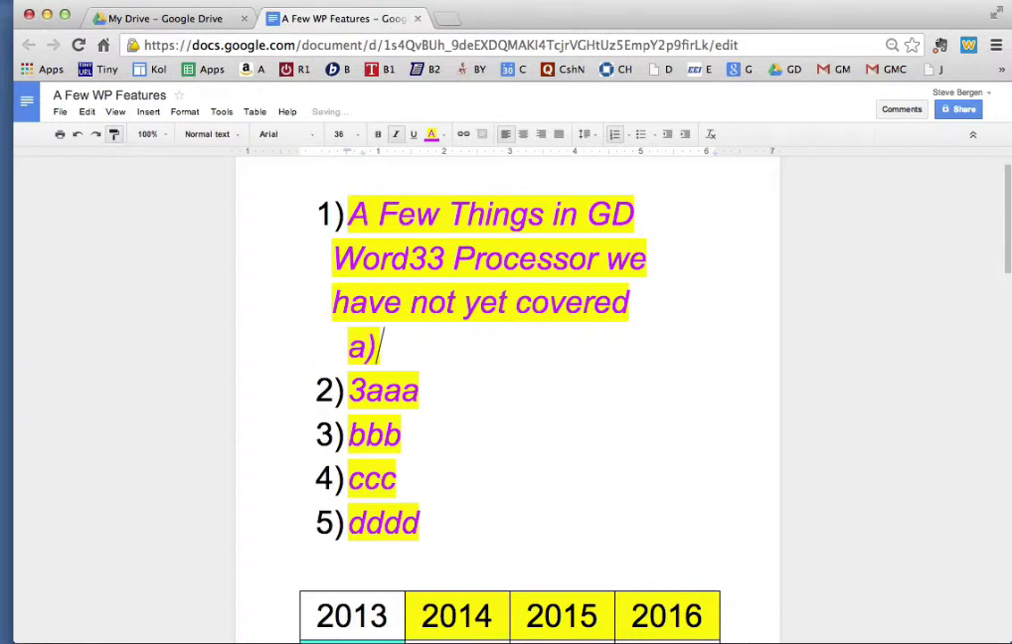
pyautogui.write('fddffd')
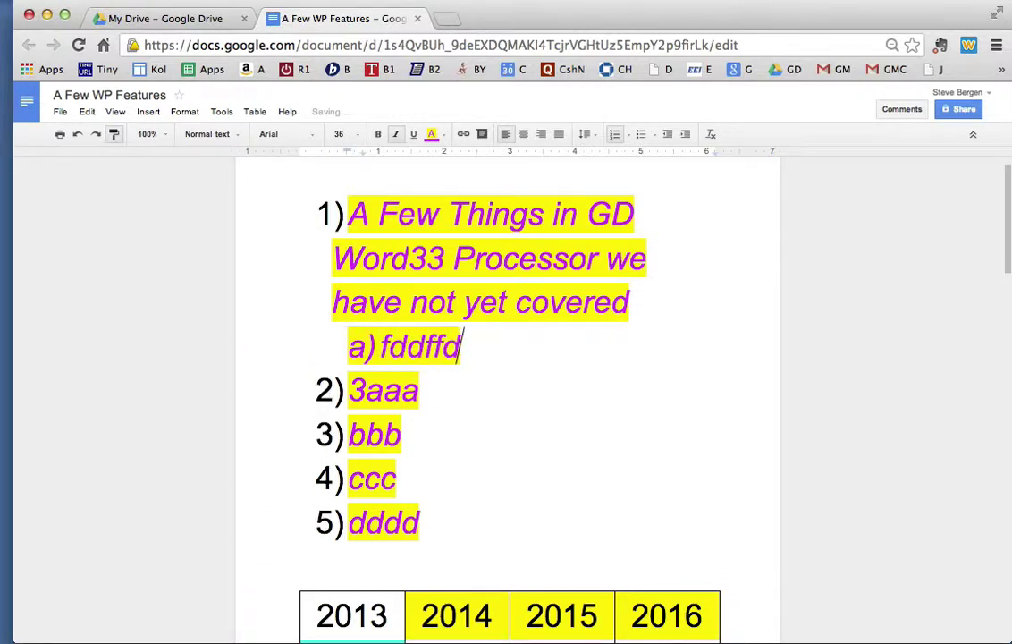
pyautogui.press('Return')
pyautogui.write('dfdfdf')
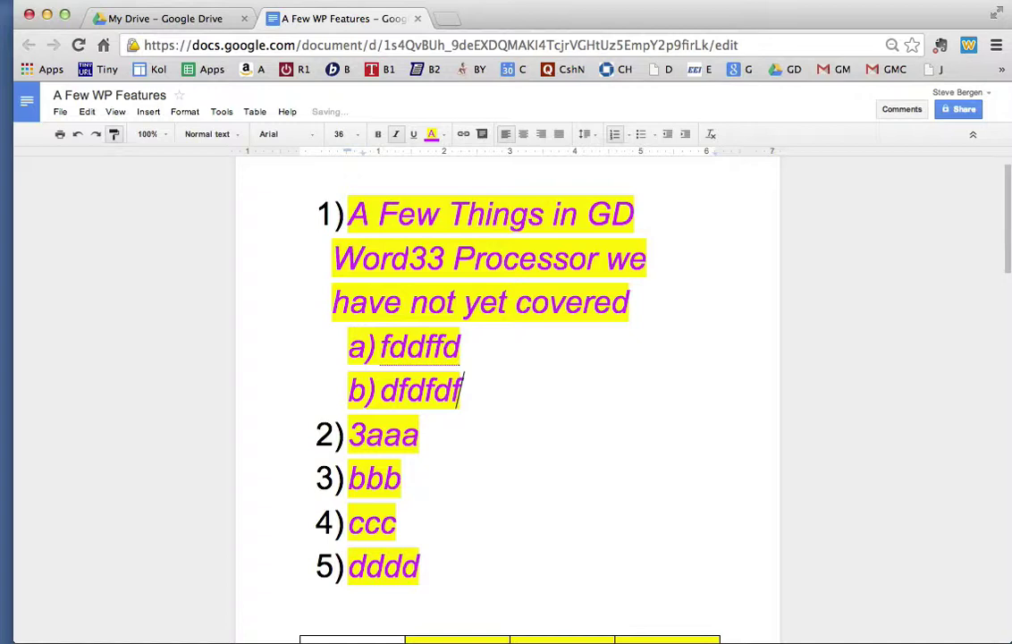
# - Check the document's word count and close the dialog
pyautogui.click(222, 113)
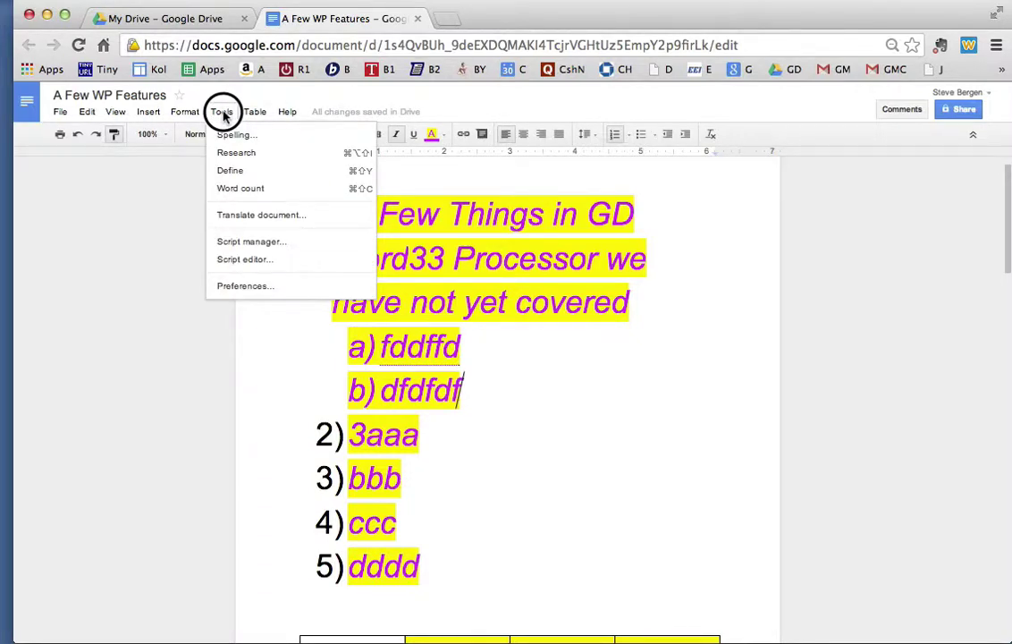
pyautogui.click(240, 188)
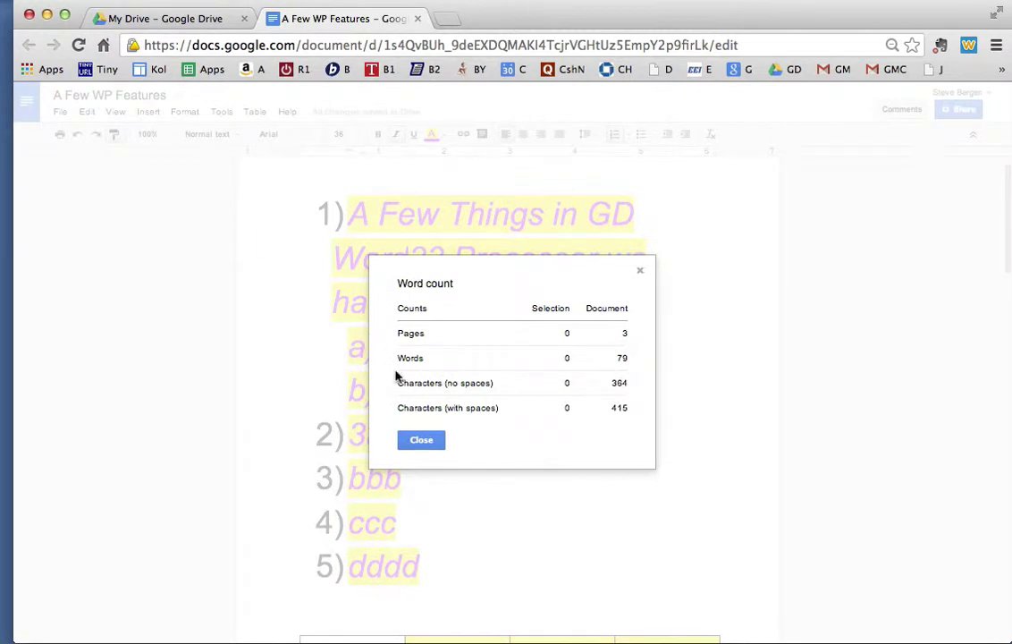
pyautogui.click(422, 444)
pyautogui.click(422, 444)
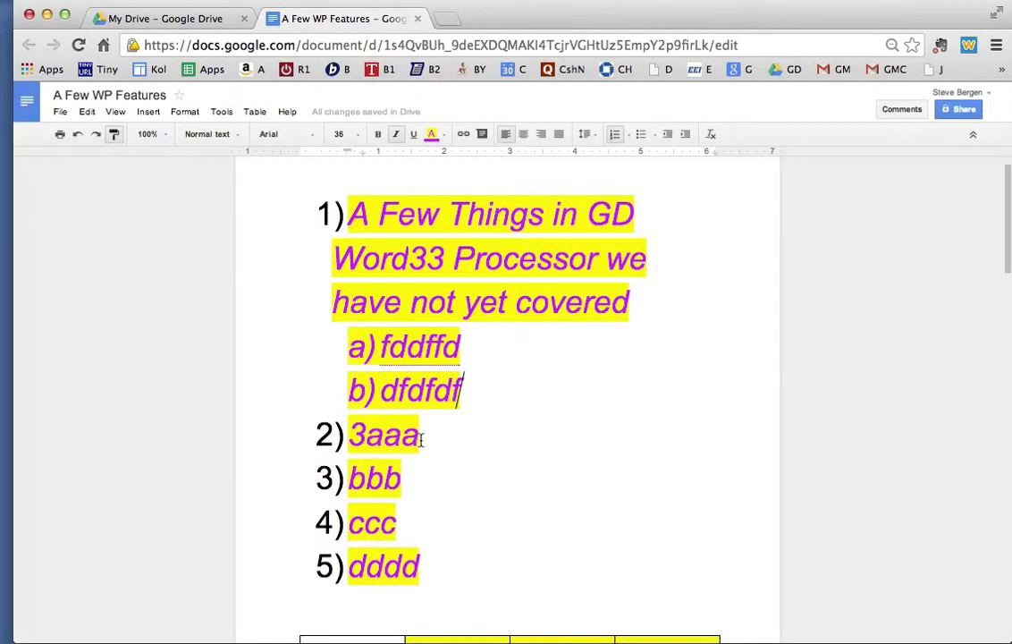
pyautogui.click(115, 112)
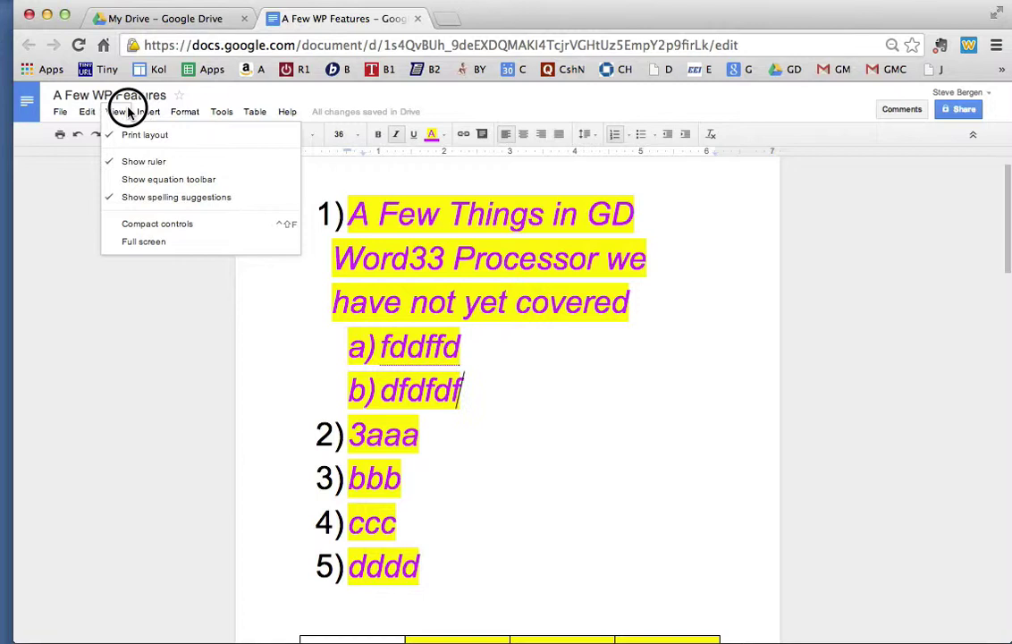
pyautogui.click(147, 111)
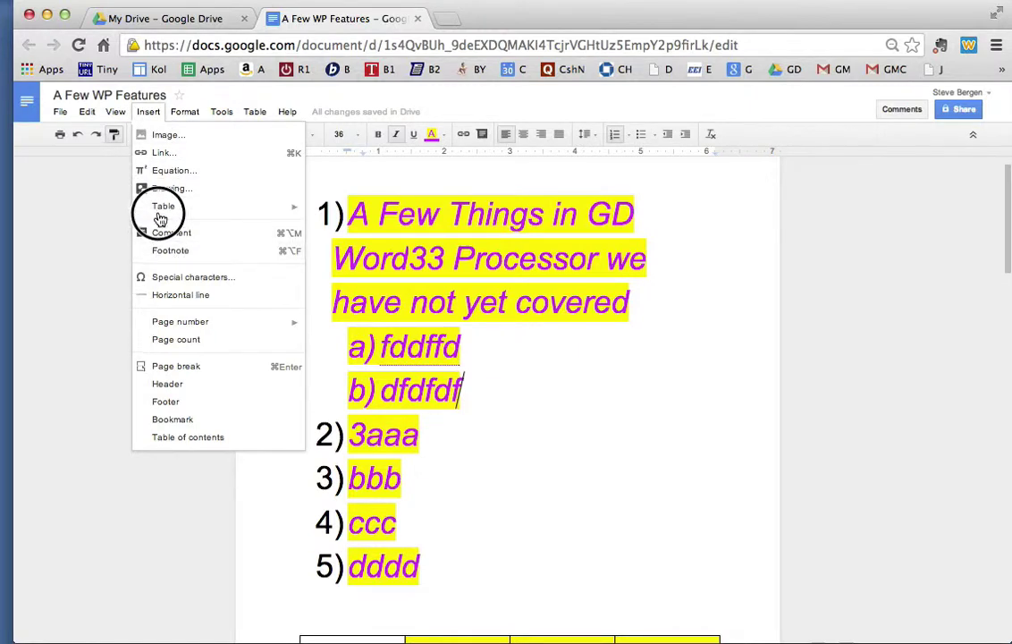
pyautogui.click(185, 112)
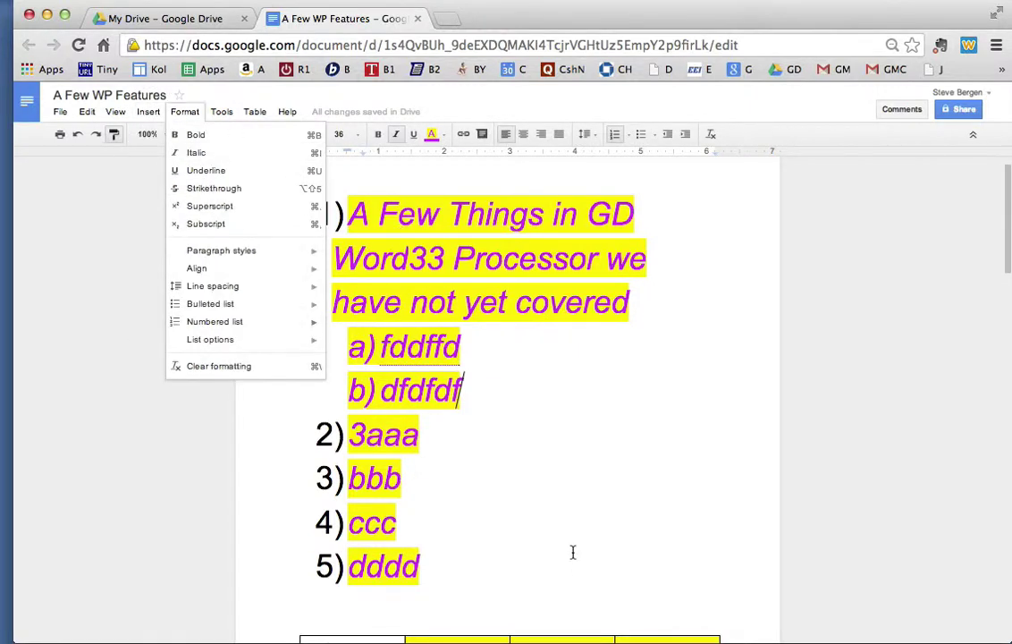
# - Extend the numbered list to the blank line below "dddd"
pyautogui.click(675, 597)
pyautogui.press('Return')
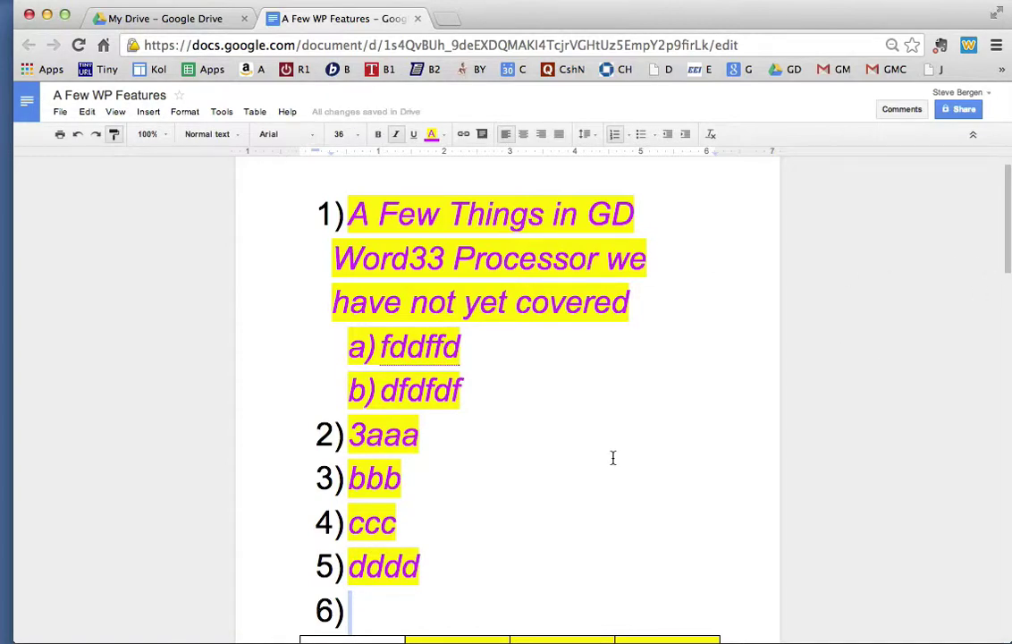
# - Write "This document has" on a new line below "Change" at the document's end, insert the page count and finish with "pages"
pyautogui.moveTo(1001, 238); pyautogui.dragTo(985, 586)
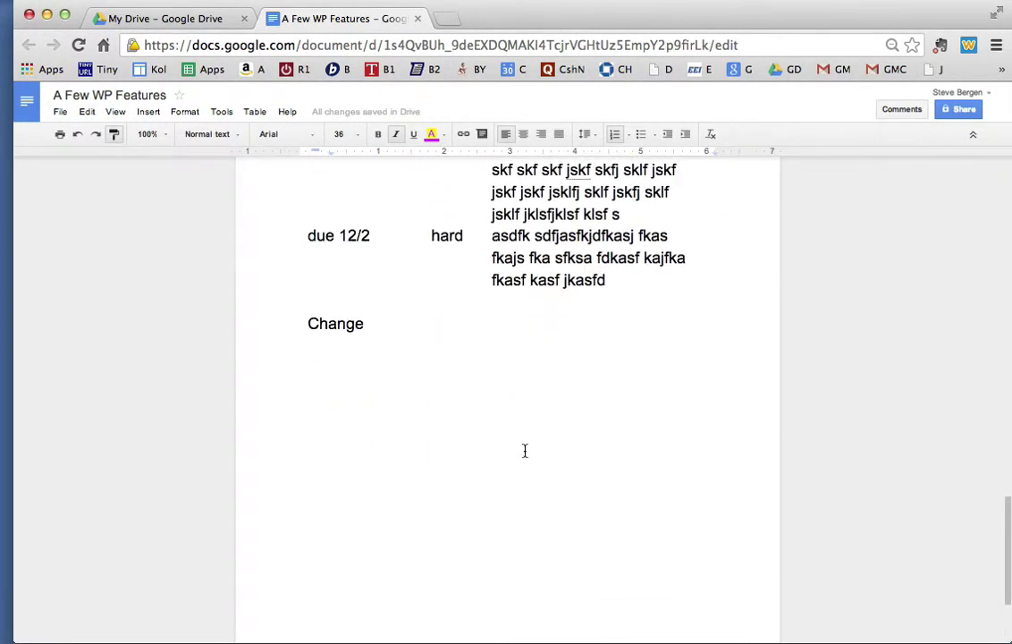
pyautogui.click(383, 338)
pyautogui.press('Return')
pyautogui.press('Return')
pyautogui.press('Return')
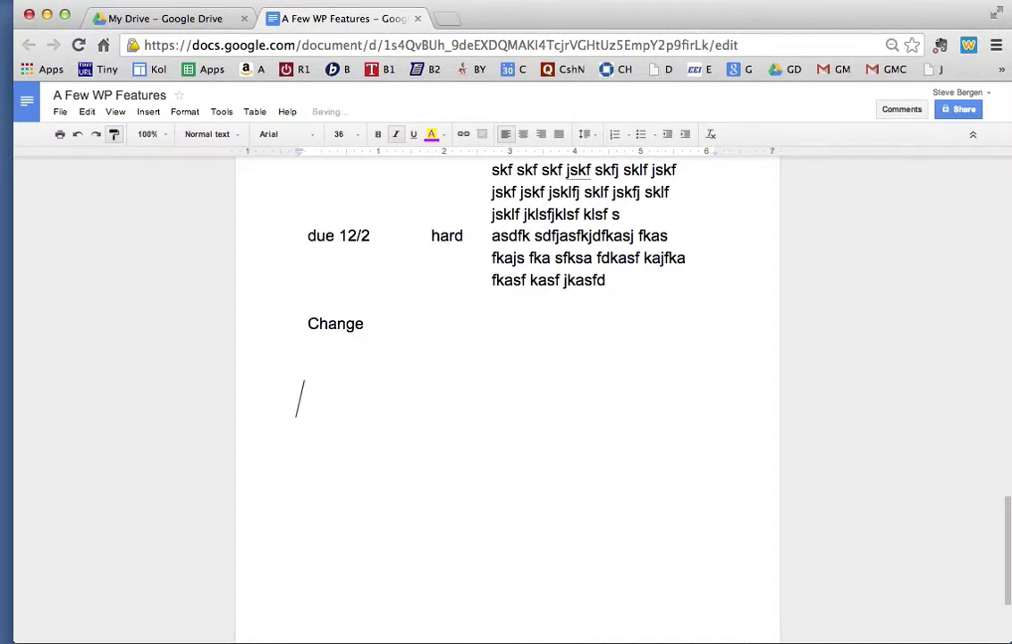
pyautogui.write('This docume')
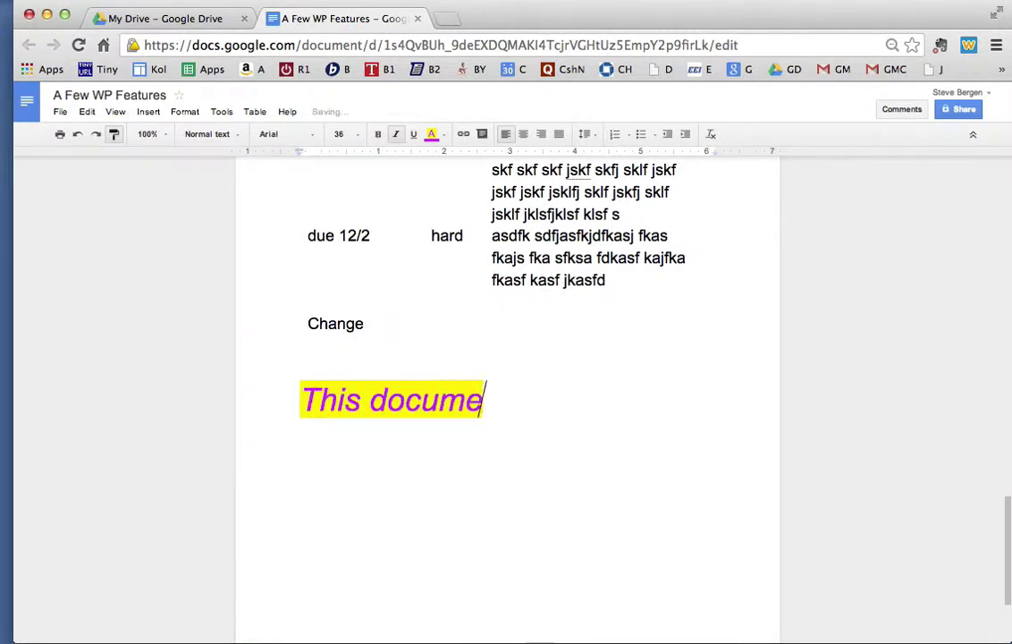
pyautogui.write('nt has')
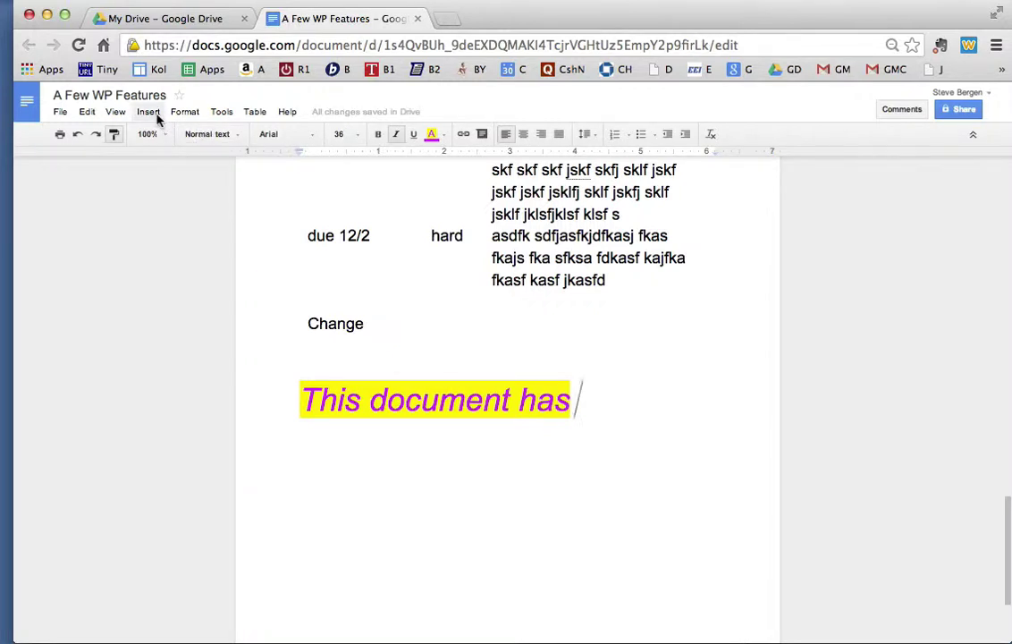
pyautogui.click(149, 112)
pyautogui.click(173, 339)
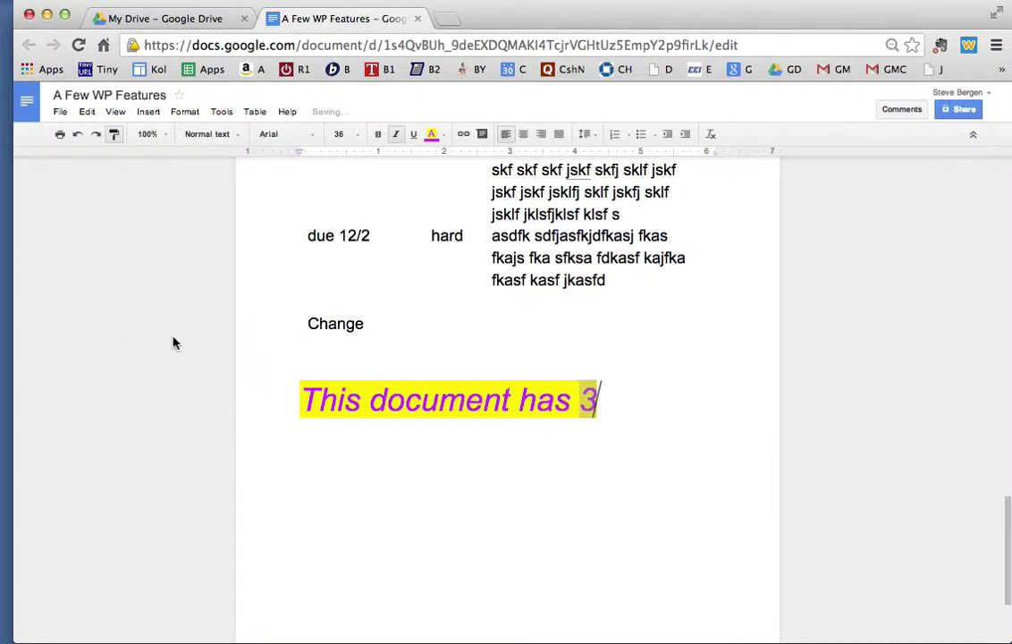
pyautogui.write('pages')
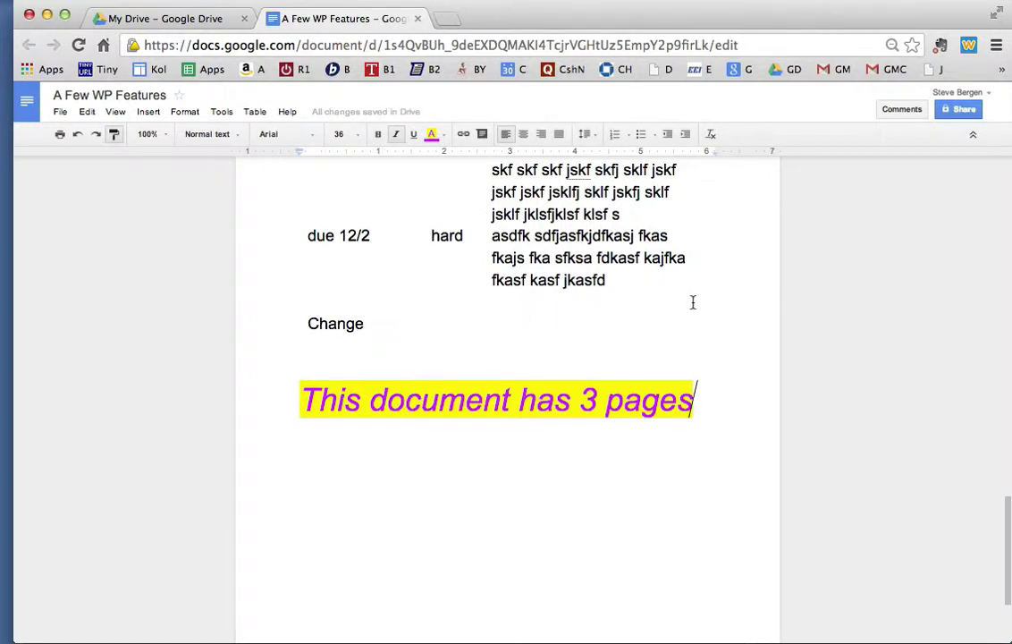
# - Apply the copied format to the word "Change" and remove its list numbering
pyautogui.click(309, 324)
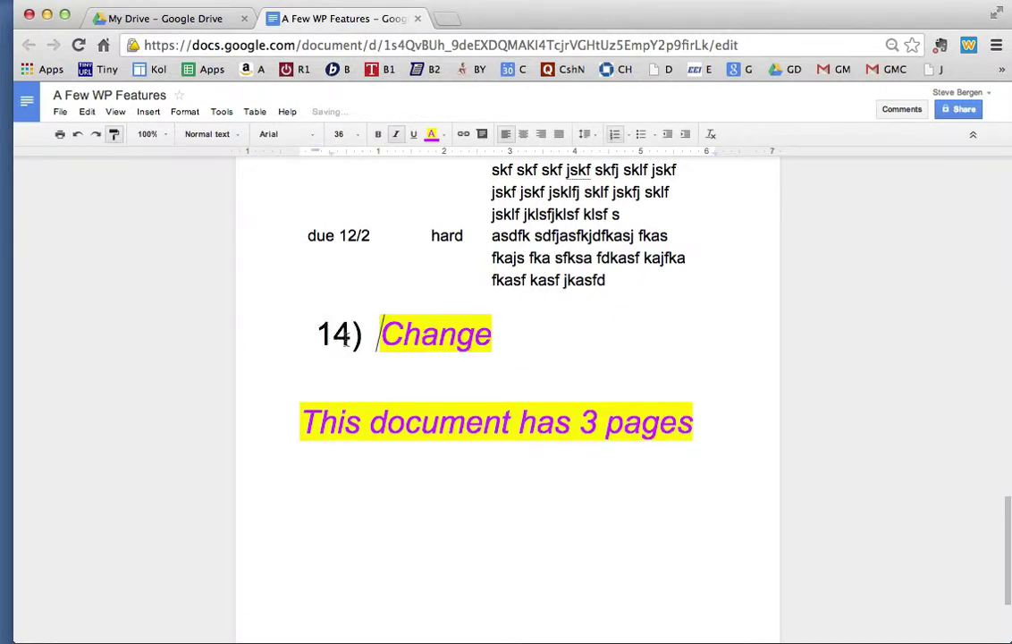
pyautogui.click(615, 136)
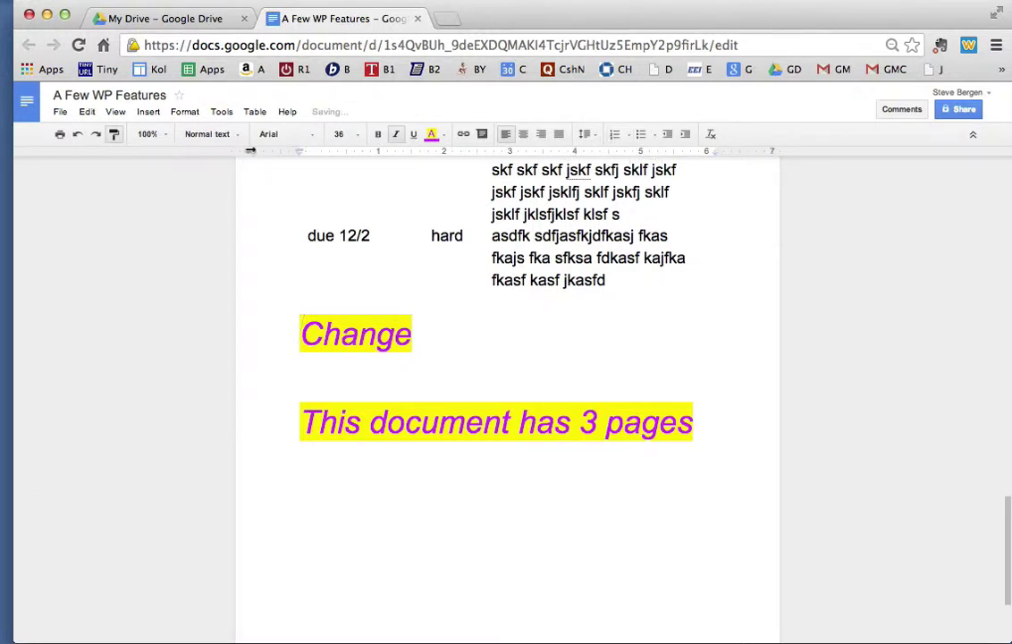
# - Insert a page break before "Change" and check the page count in the sentence below it
pyautogui.click(148, 113)
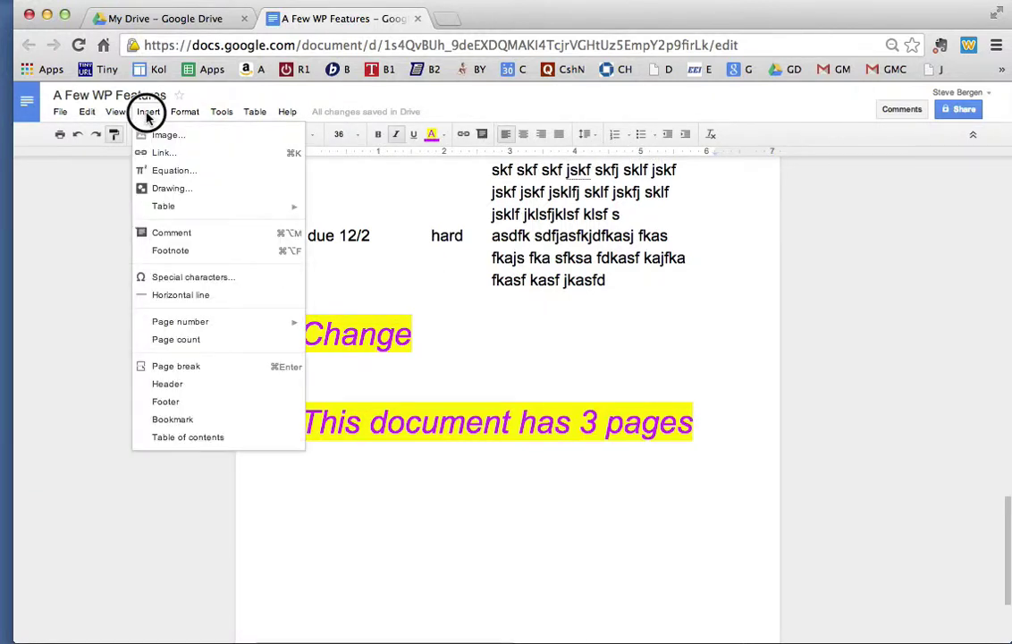
pyautogui.click(164, 369)
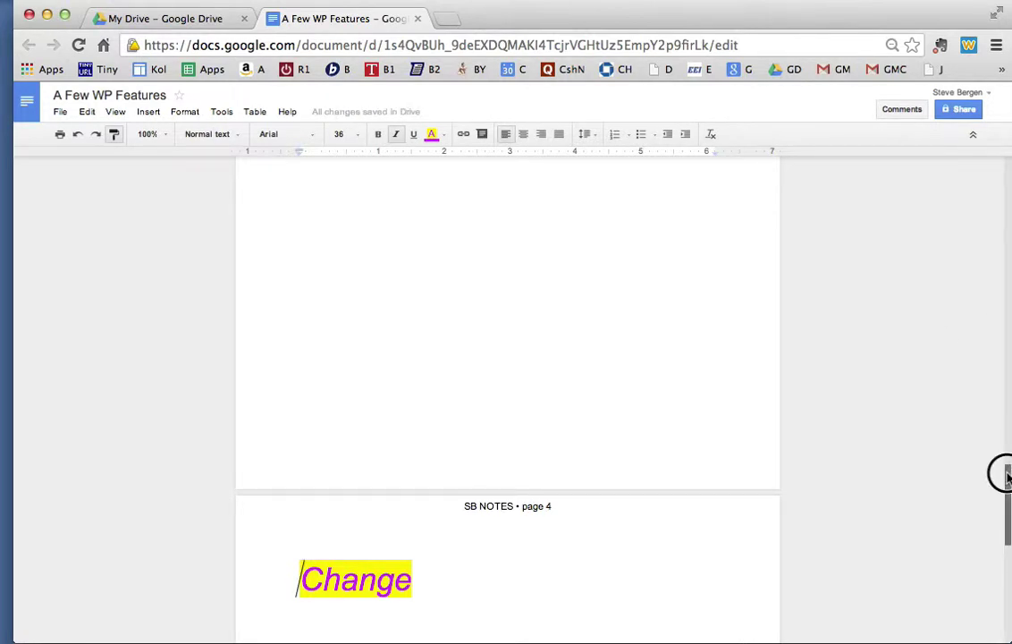
pyautogui.moveTo(1006, 472); pyautogui.dragTo(1008, 508)
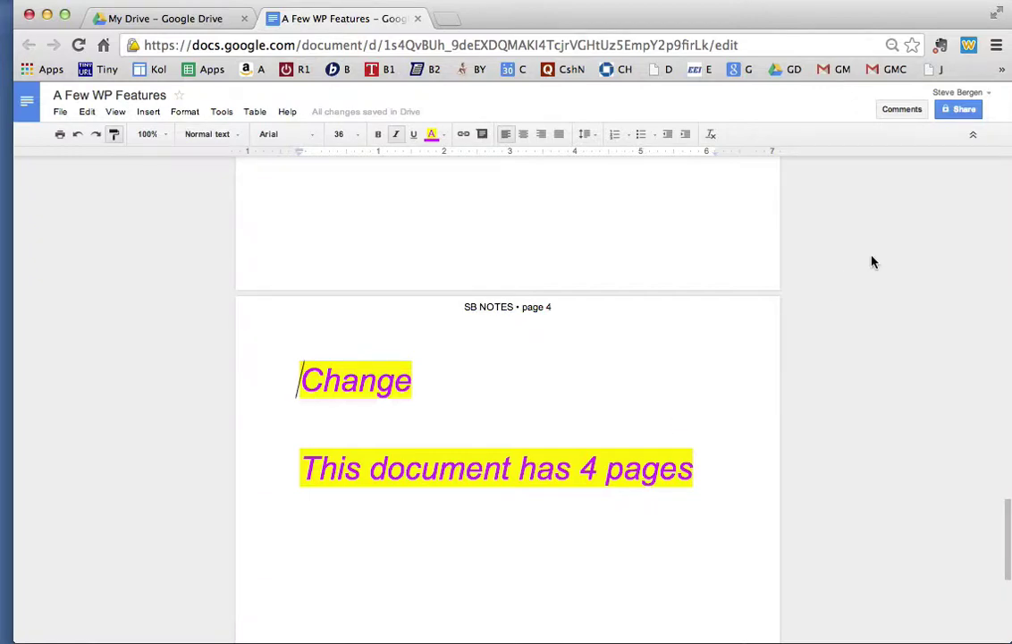
# - Create a translated copy of the document in Chinese (Simplified), look over its first page and close the copy
pyautogui.moveTo(1006, 530); pyautogui.dragTo(1008, 119)
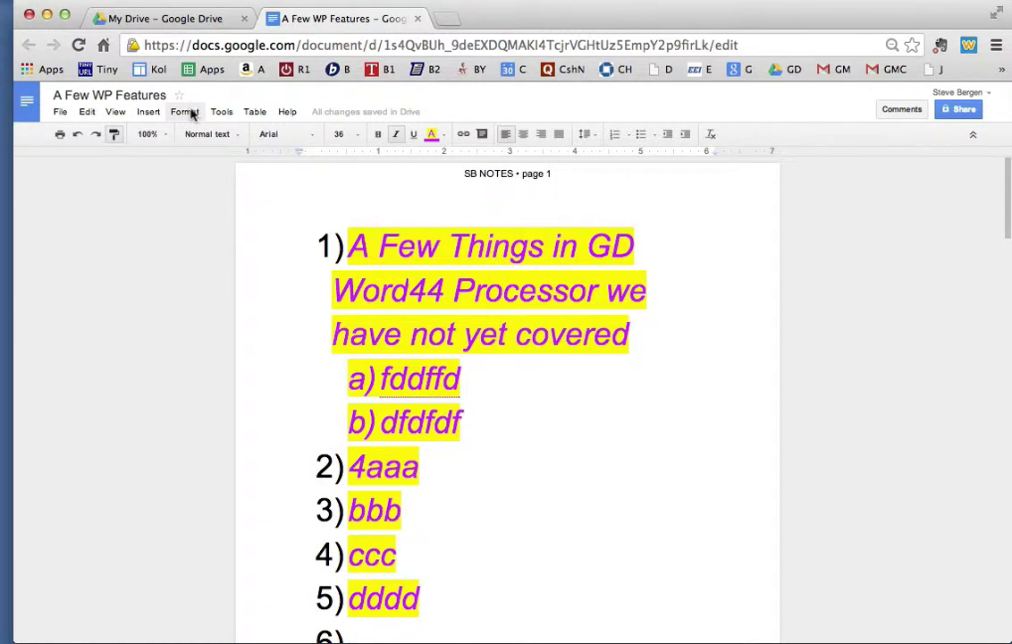
pyautogui.click(115, 109)
pyautogui.click(146, 109)
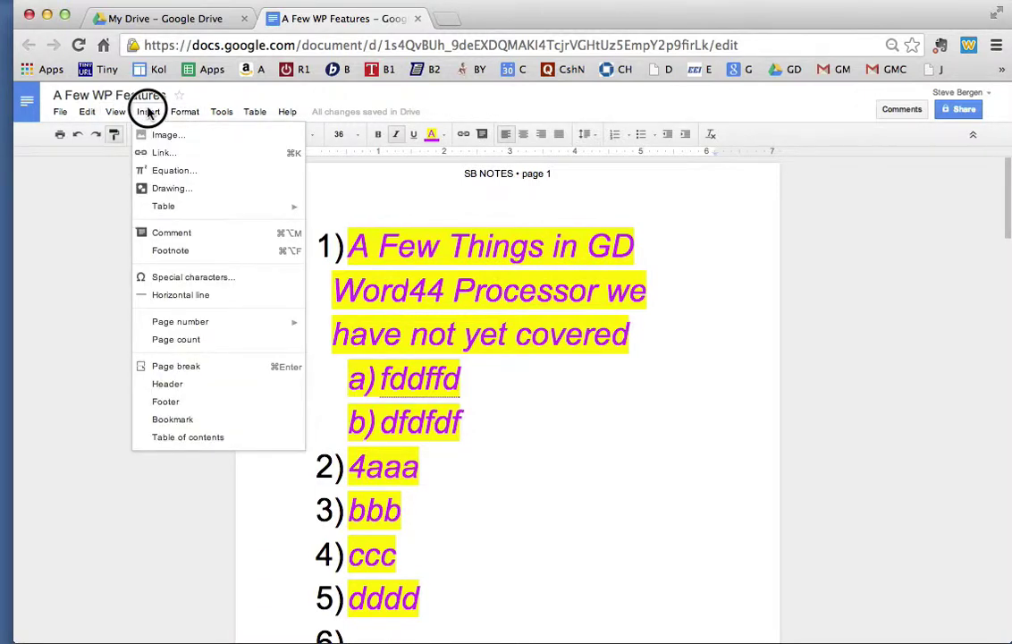
pyautogui.click(185, 111)
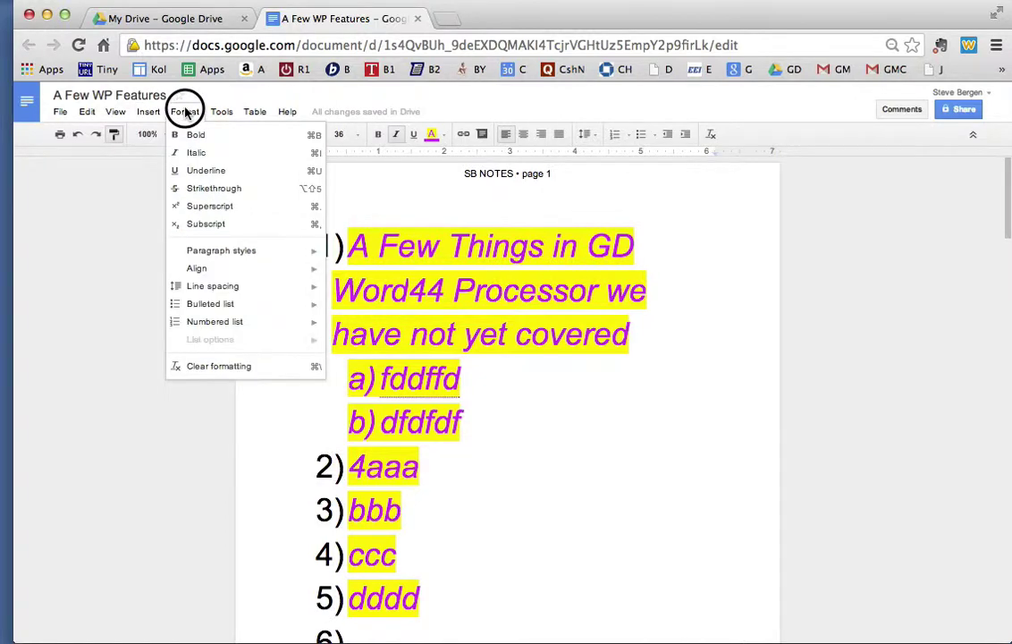
pyautogui.click(214, 112)
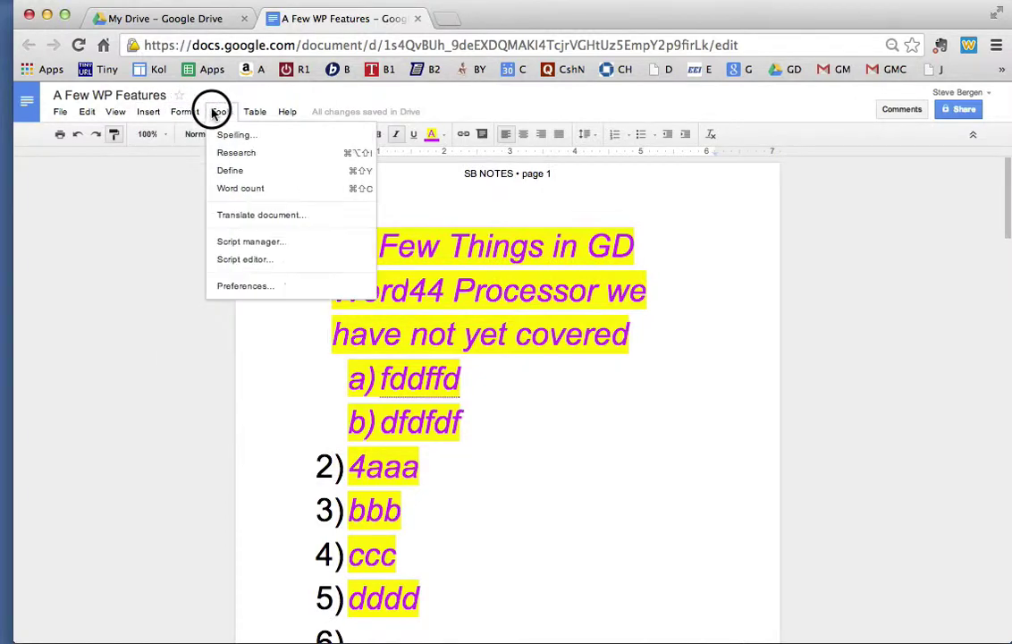
pyautogui.click(235, 219)
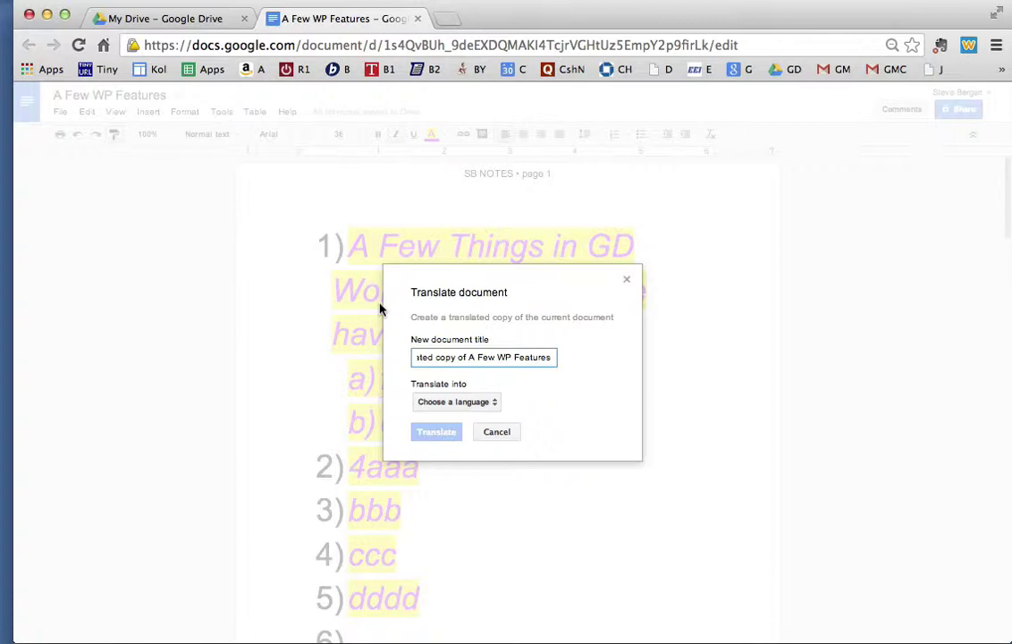
pyautogui.click(479, 403)
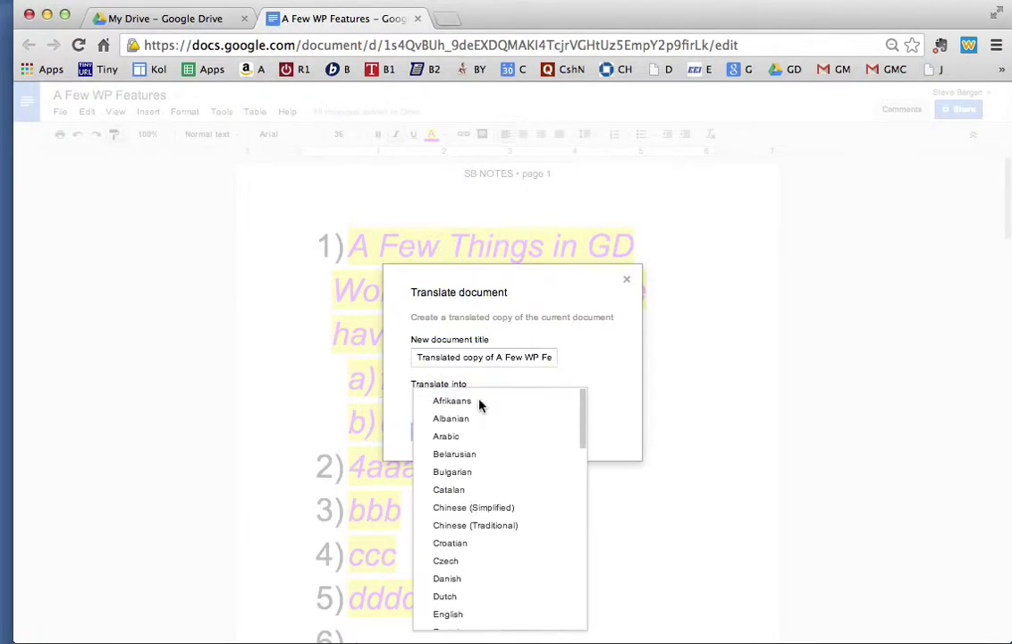
pyautogui.click(473, 511)
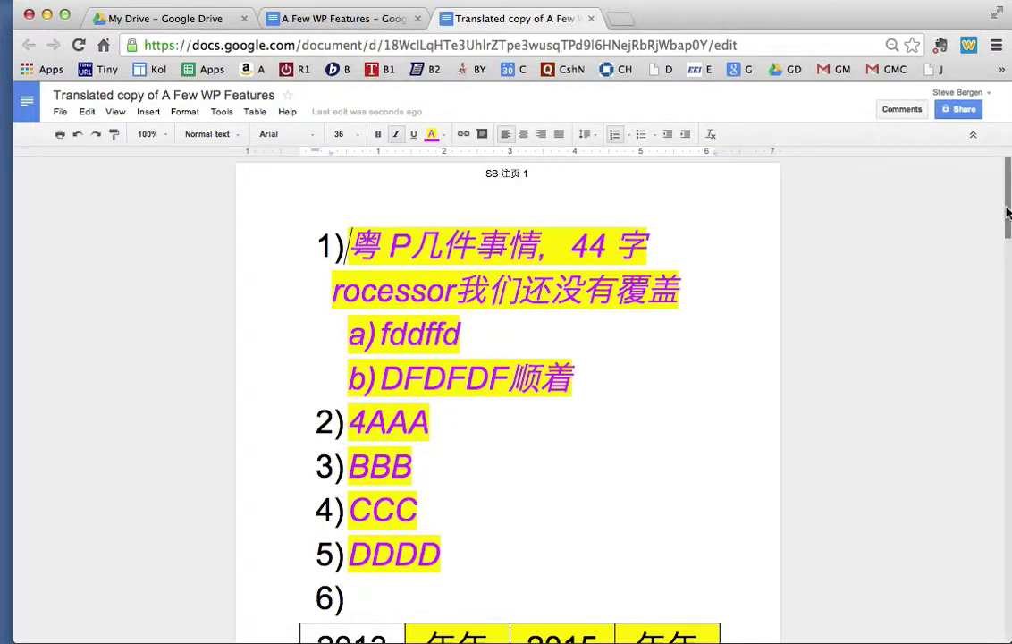
pyautogui.moveTo(1005, 220); pyautogui.dragTo(1003, 192)
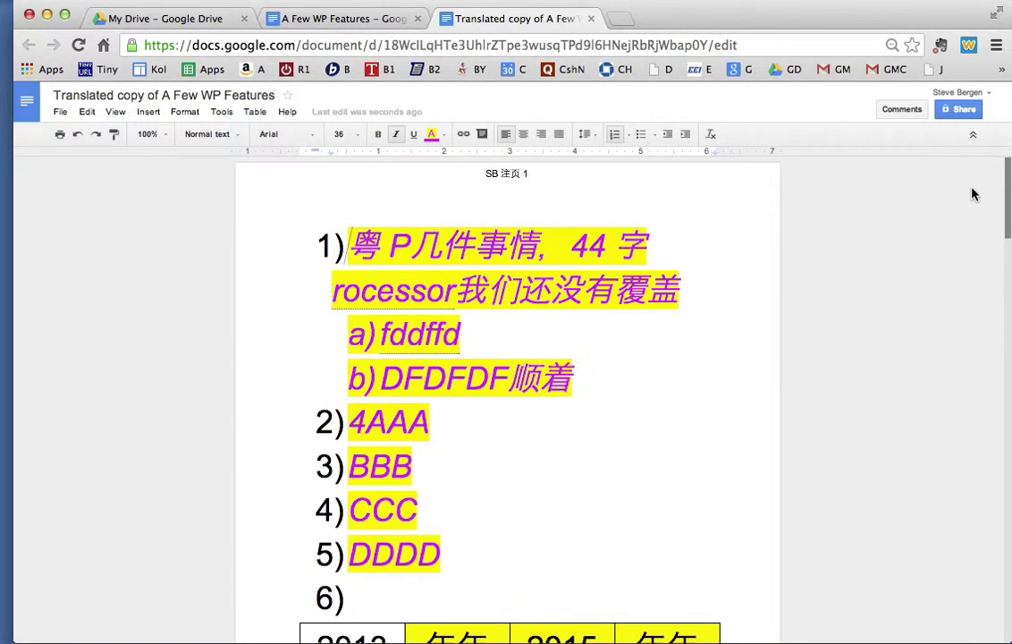
pyautogui.click(591, 18)
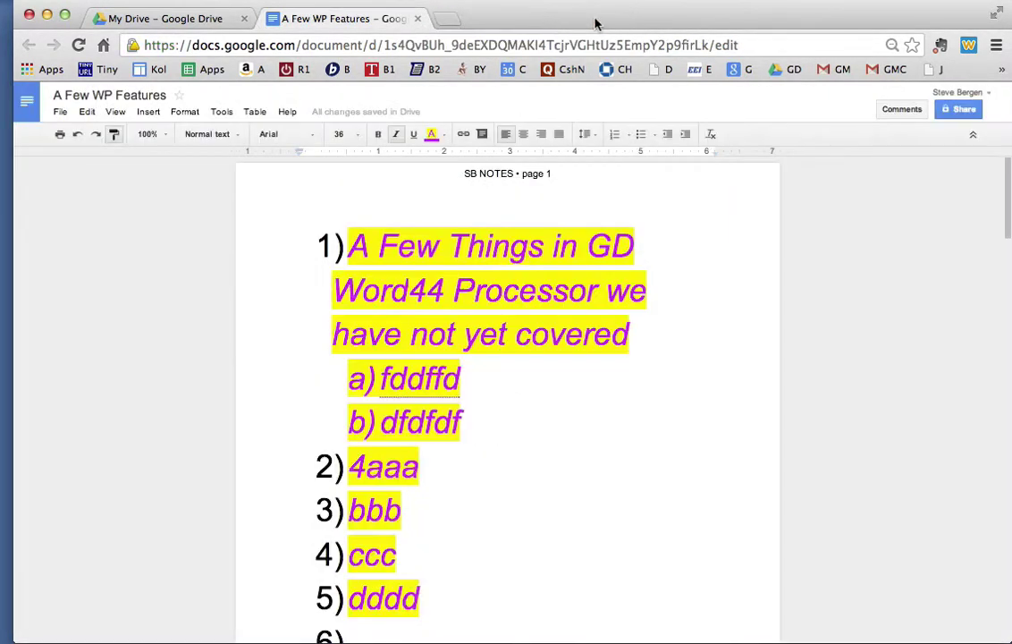
pyautogui.click(219, 113)
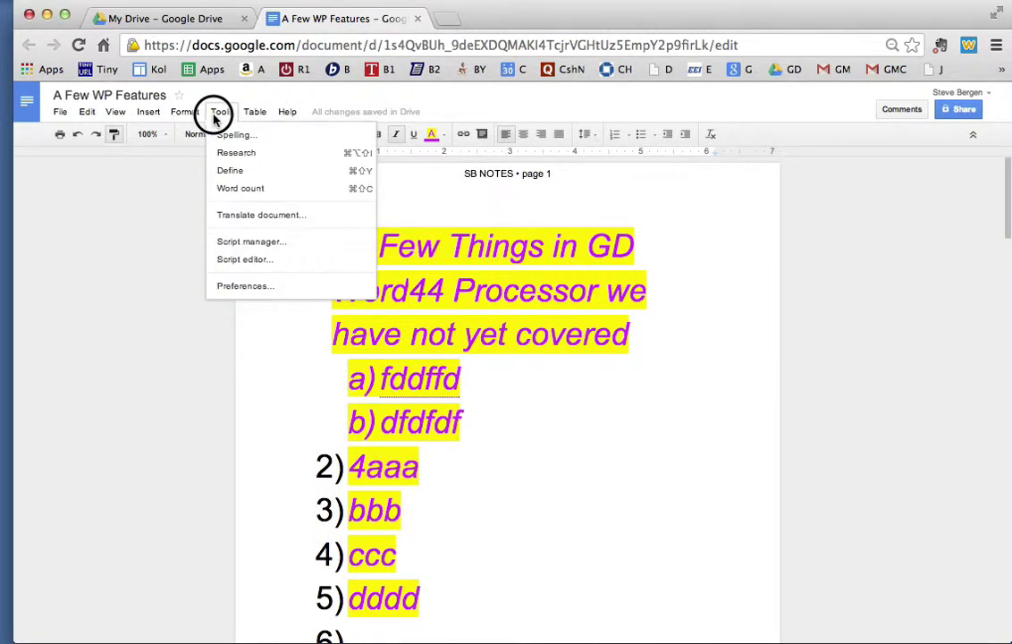
pyautogui.click(214, 116)
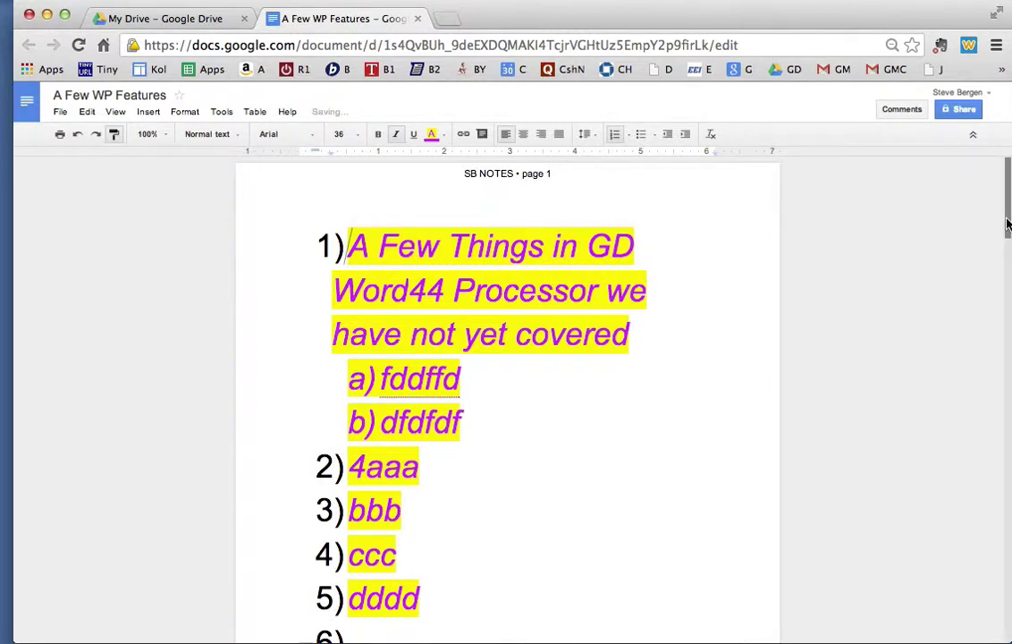
pyautogui.moveTo(1007, 223); pyautogui.dragTo(974, 463)
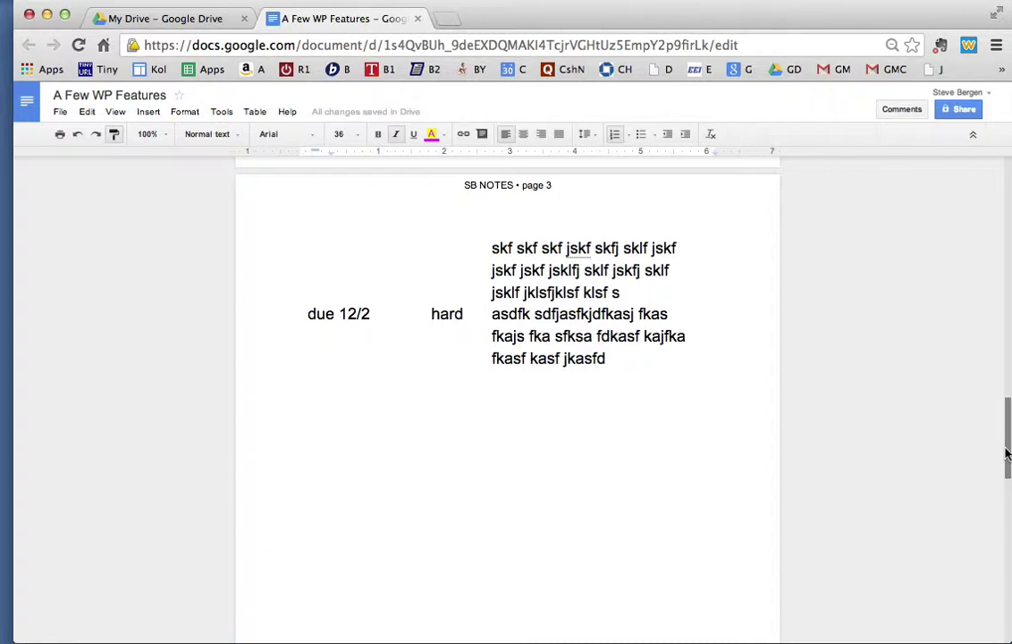
pyautogui.moveTo(1006, 454); pyautogui.dragTo(1007, 177)
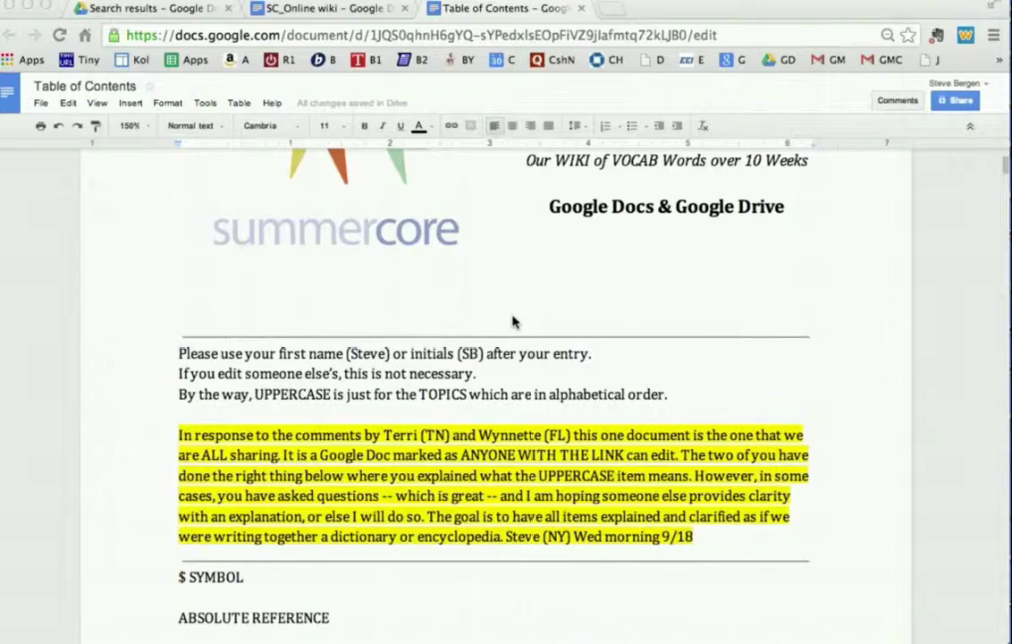
# - Apply the Heading 1 paragraph style to the "CONCATENATE" entry in the Table of Contents document
pyautogui.click(578, 264)
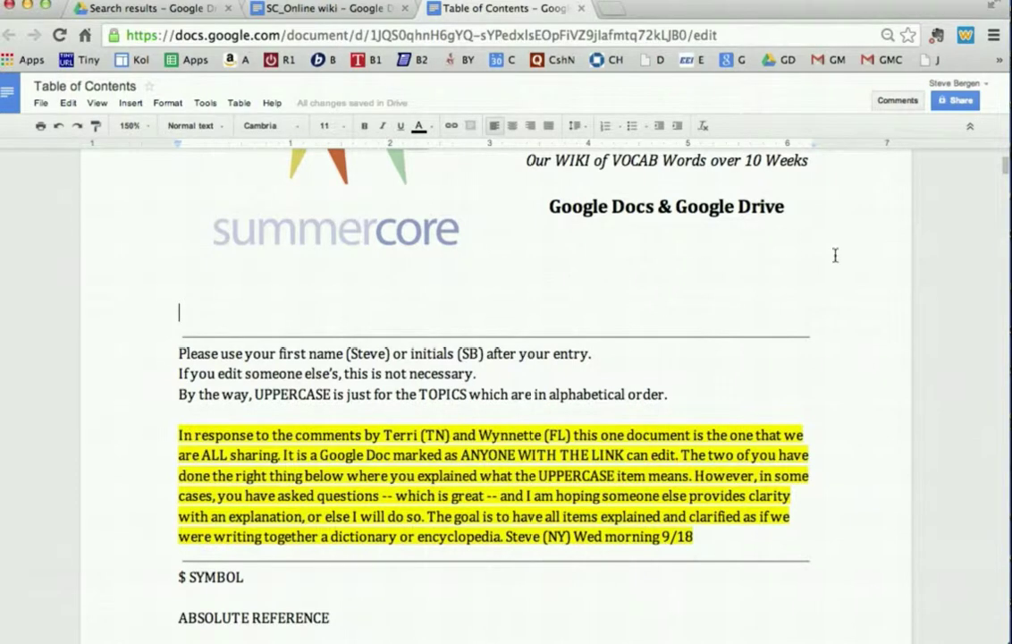
pyautogui.moveTo(1004, 166); pyautogui.dragTo(1003, 221)
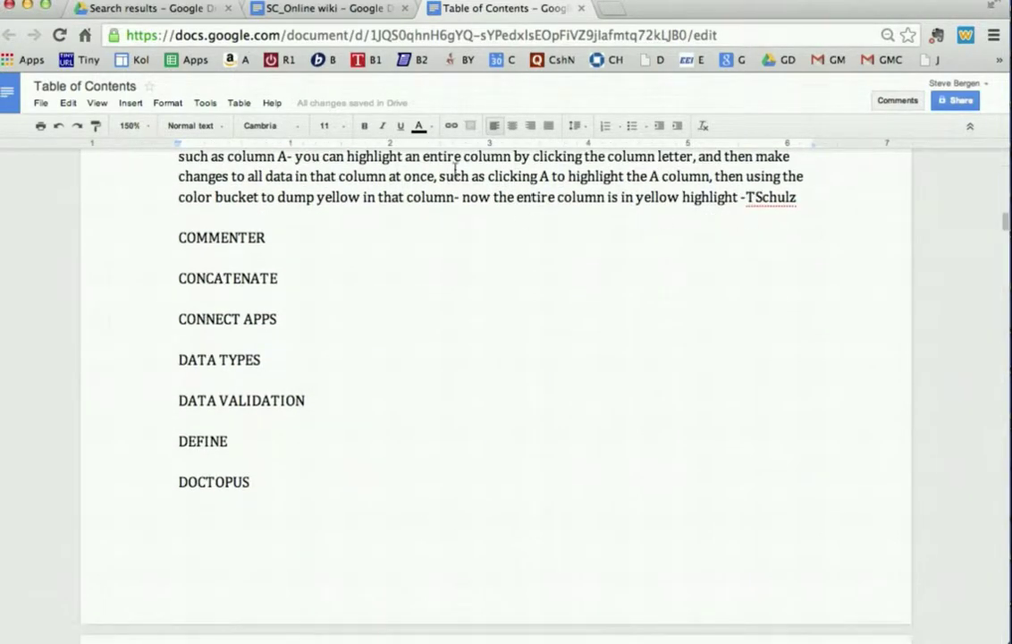
pyautogui.moveTo(177, 280); pyautogui.dragTo(282, 277)
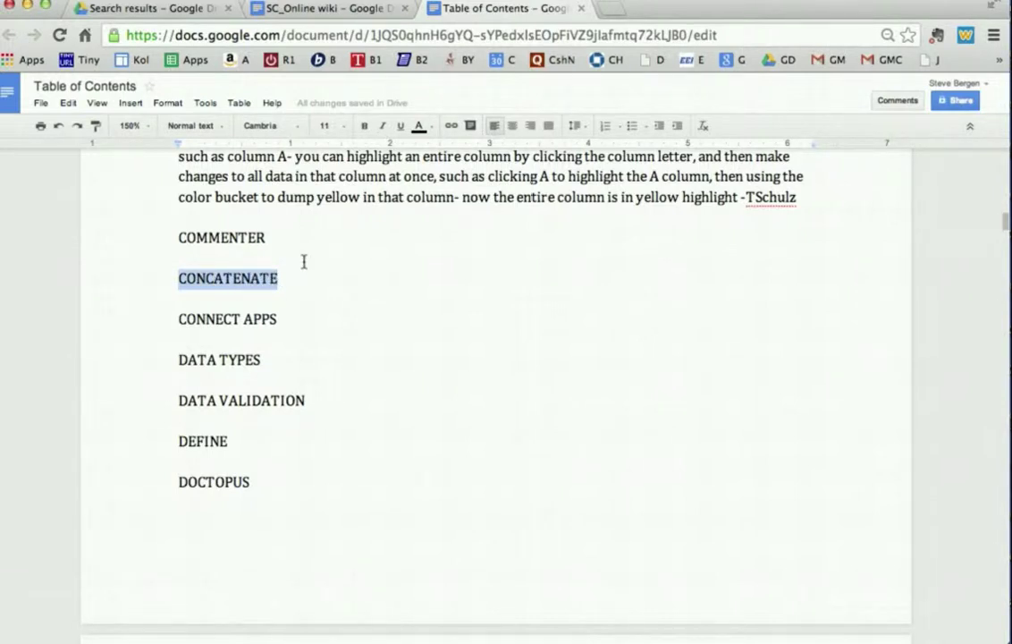
pyautogui.click(168, 103)
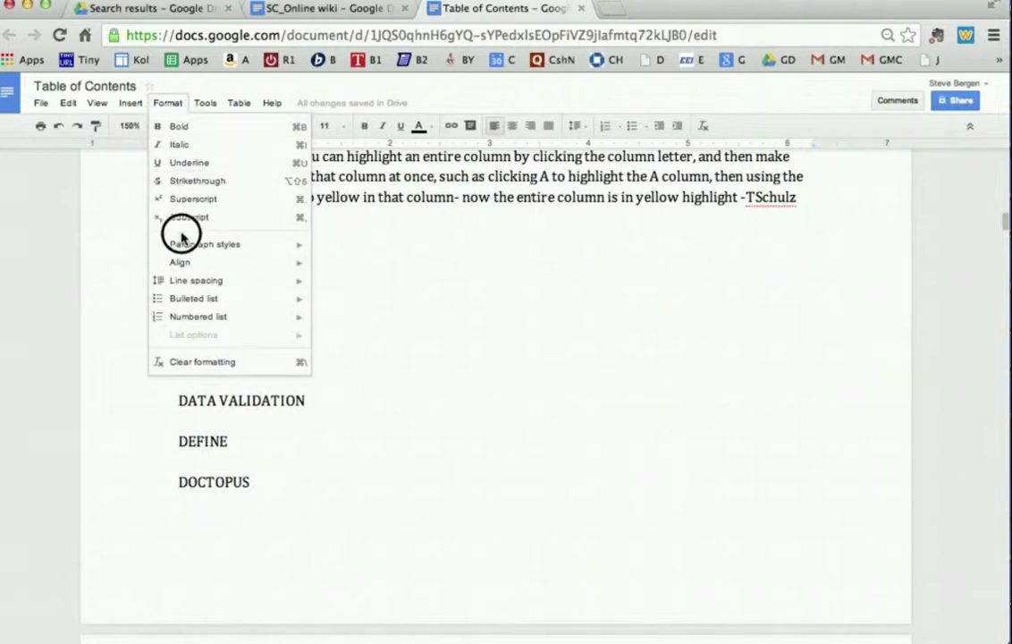
pyautogui.moveTo(183, 244)
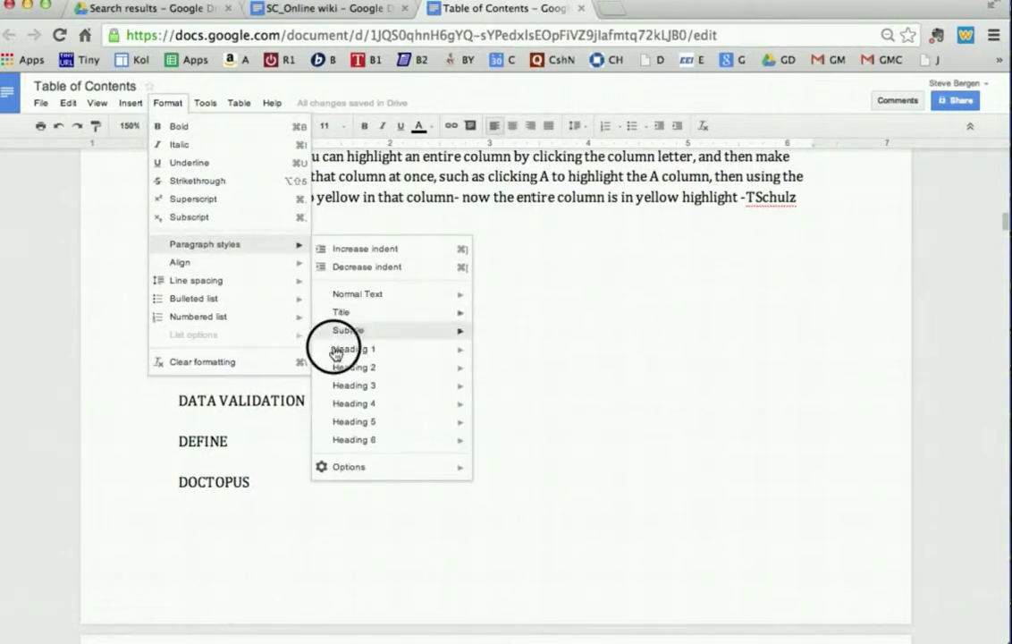
pyautogui.moveTo(347, 354)
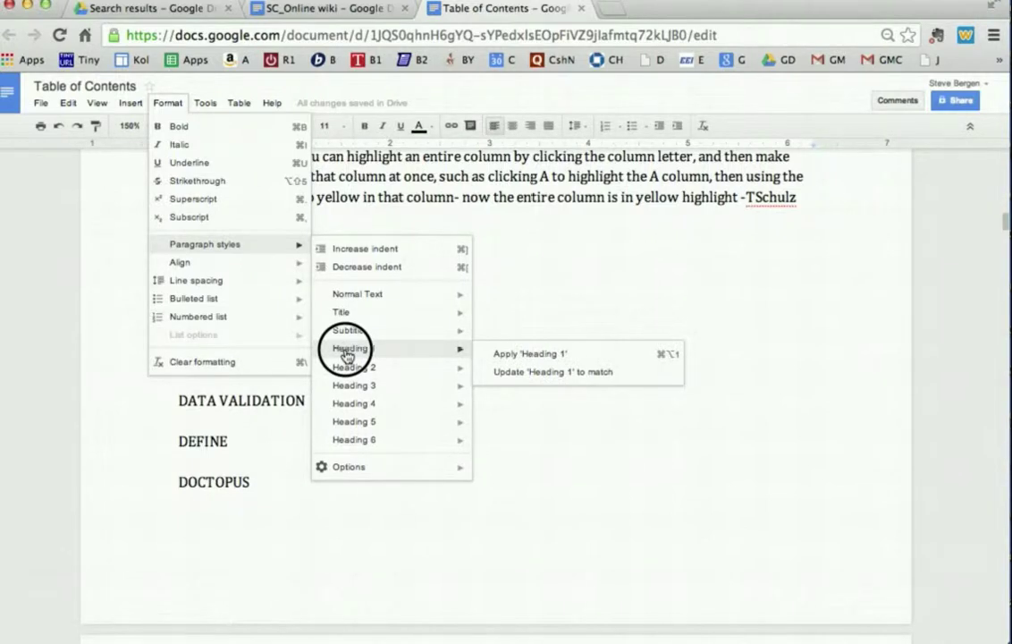
pyautogui.click(506, 353)
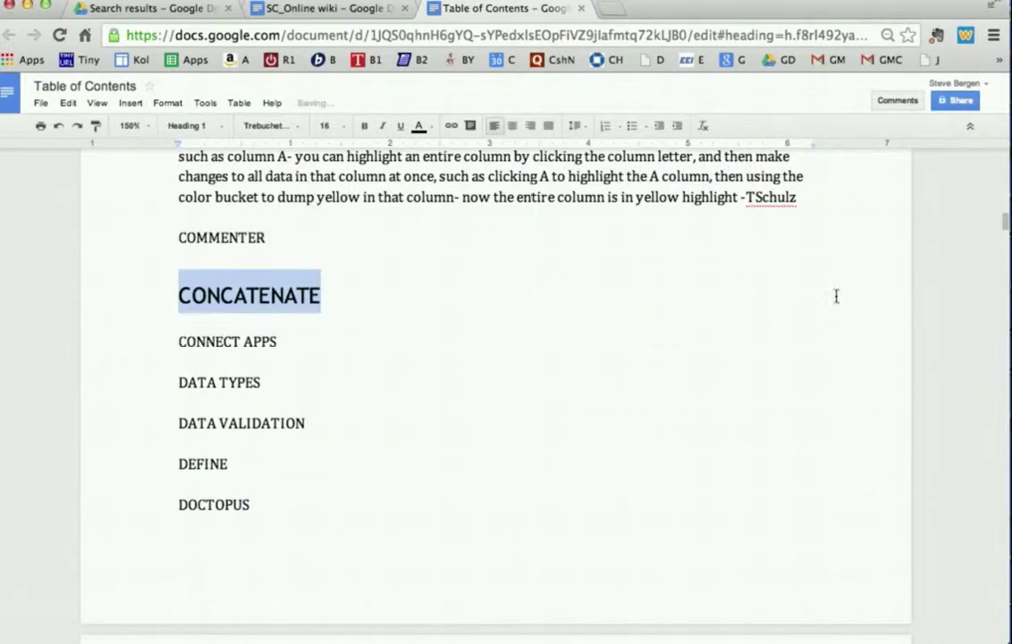
# - Apply the Heading 1 paragraph style to the "EDIT SITE LAYOUT" line above the FLIPPITY entry
pyautogui.click(1006, 226)
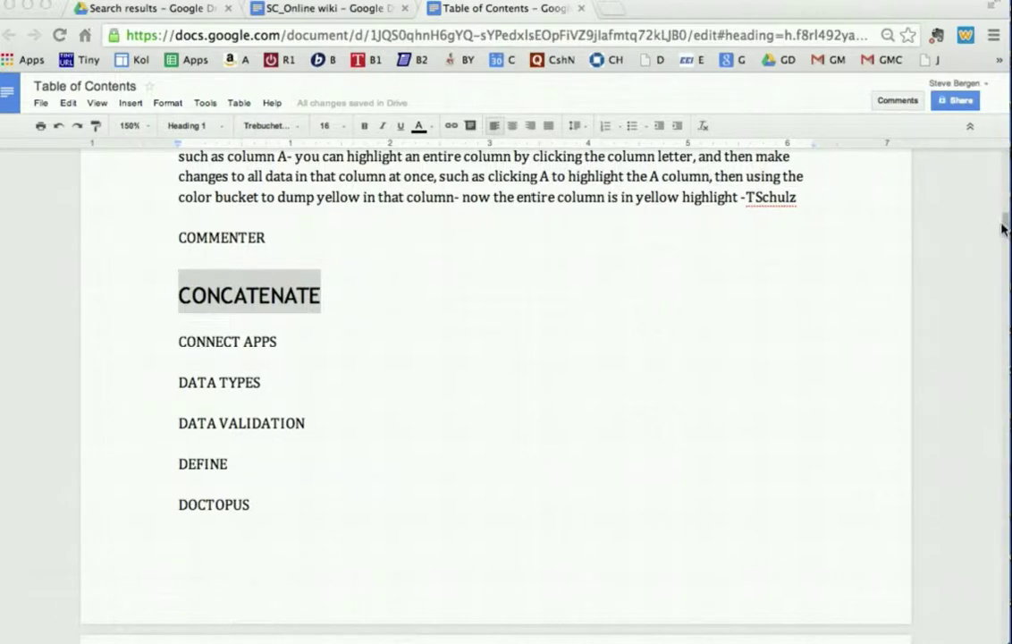
pyautogui.click(1004, 222)
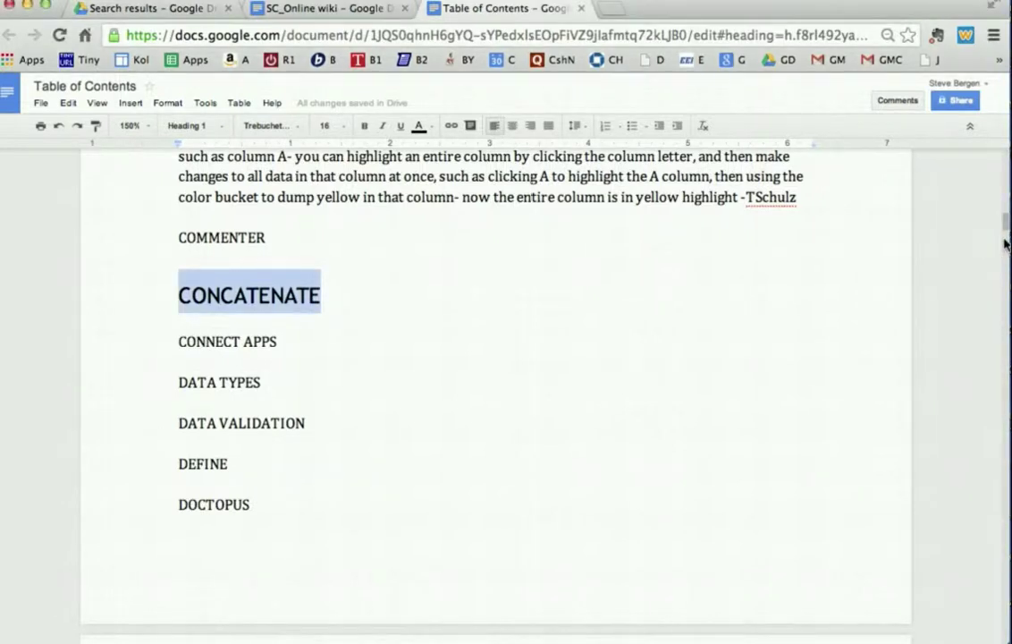
pyautogui.click(1005, 242)
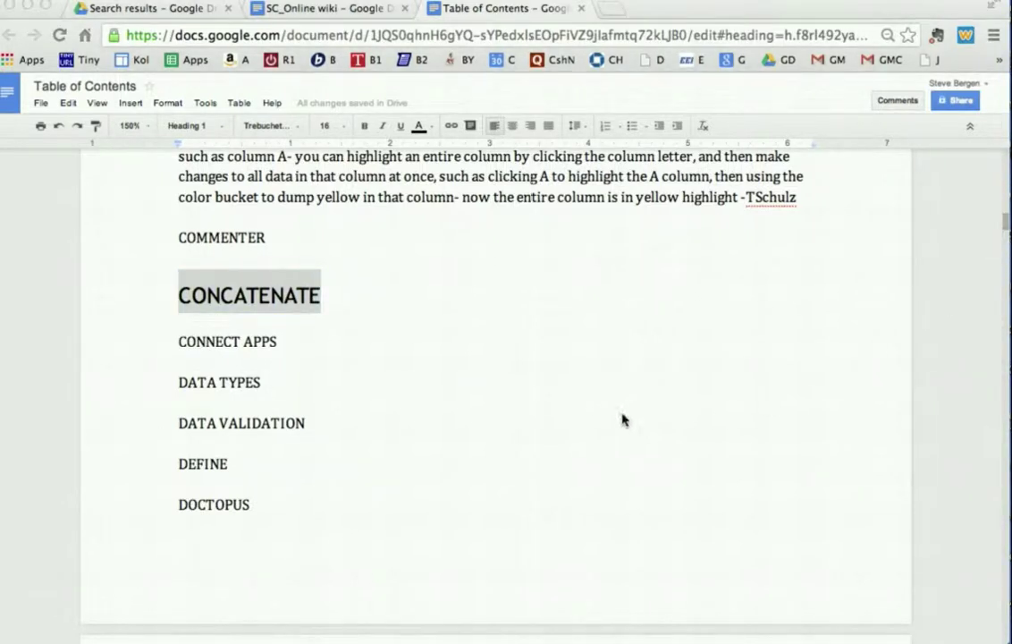
pyautogui.press('Down')
pyautogui.press('Down')
pyautogui.press('Down')
pyautogui.press('Down')
pyautogui.press('Down')
pyautogui.press('Down')
pyautogui.press('Down')
pyautogui.press('Down')
pyautogui.press('Down')
pyautogui.press('Down')
pyautogui.press('Down')
pyautogui.press('Down')
pyautogui.press('Down')
pyautogui.press('Down')
pyautogui.press('Down')
pyautogui.press('Down')
pyautogui.press('Down')
pyautogui.press('Down')
pyautogui.press('Down')
pyautogui.press('Down')
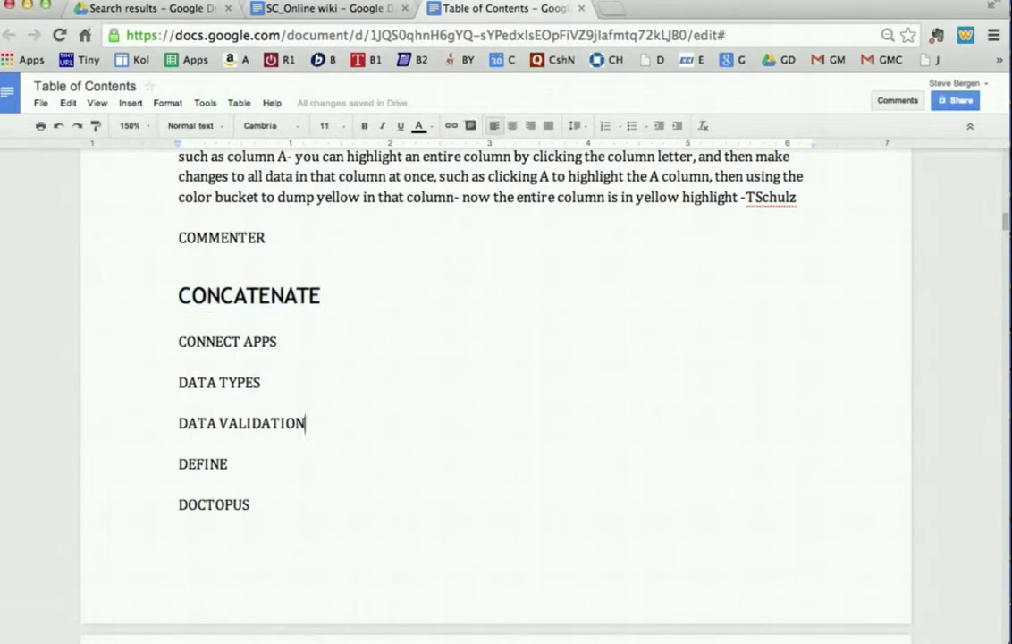
pyautogui.press('Down')
pyautogui.press('Down')
pyautogui.press('Down')
pyautogui.press('Down')
pyautogui.press('Down')
pyautogui.press('Down')
pyautogui.press('Down')
pyautogui.press('Down')
pyautogui.press('Down')
pyautogui.press('Down')
pyautogui.press('Down')
pyautogui.press('Down')
pyautogui.press('Down')
pyautogui.press('Down')
pyautogui.press('Down')
pyautogui.press('Down')
pyautogui.press('Down')
pyautogui.press('Down')
pyautogui.press('Down')
pyautogui.press('Down')
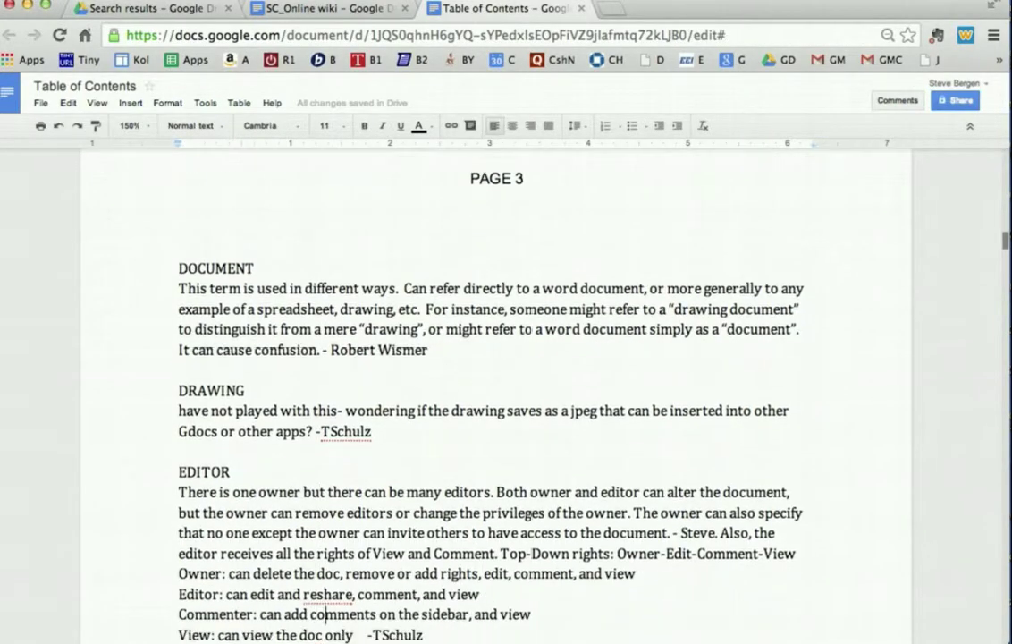
pyautogui.press('Down')
pyautogui.press('Down')
pyautogui.press('Down')
pyautogui.press('Down')
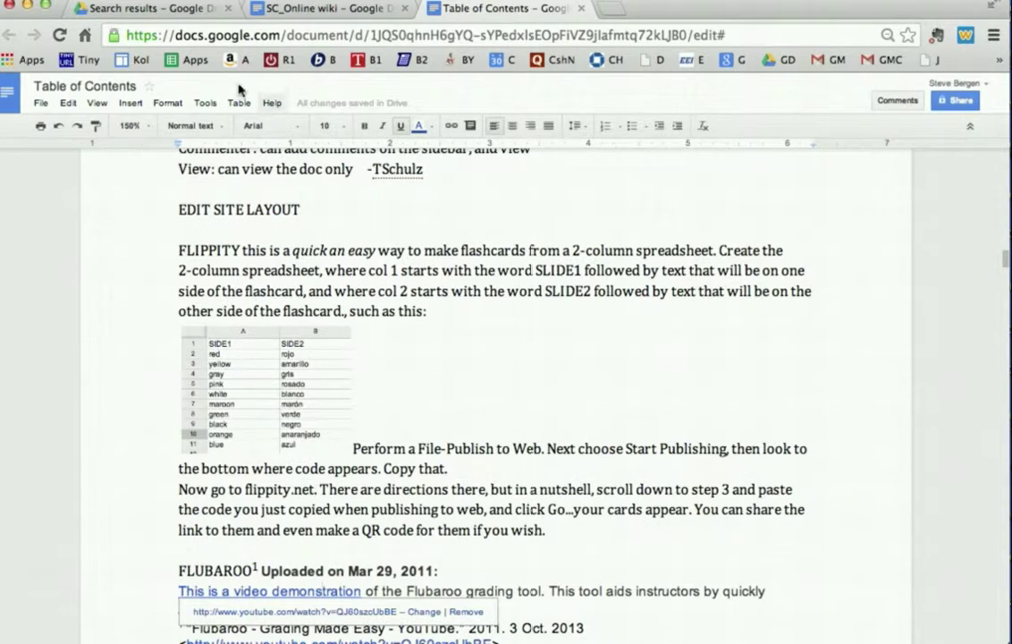
pyautogui.moveTo(307, 209); pyautogui.dragTo(179, 209)
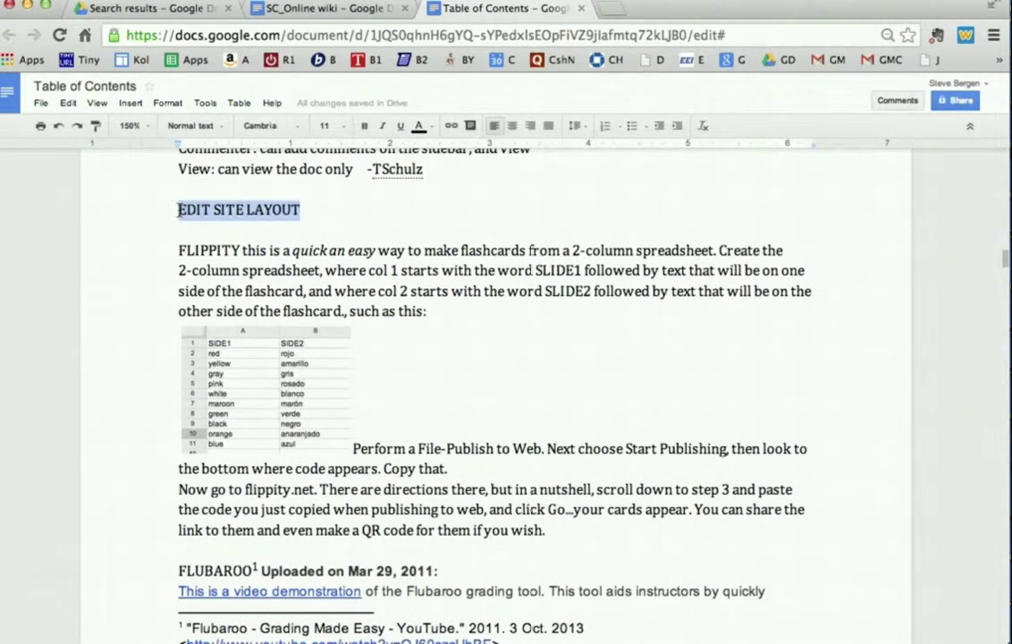
pyautogui.click(170, 103)
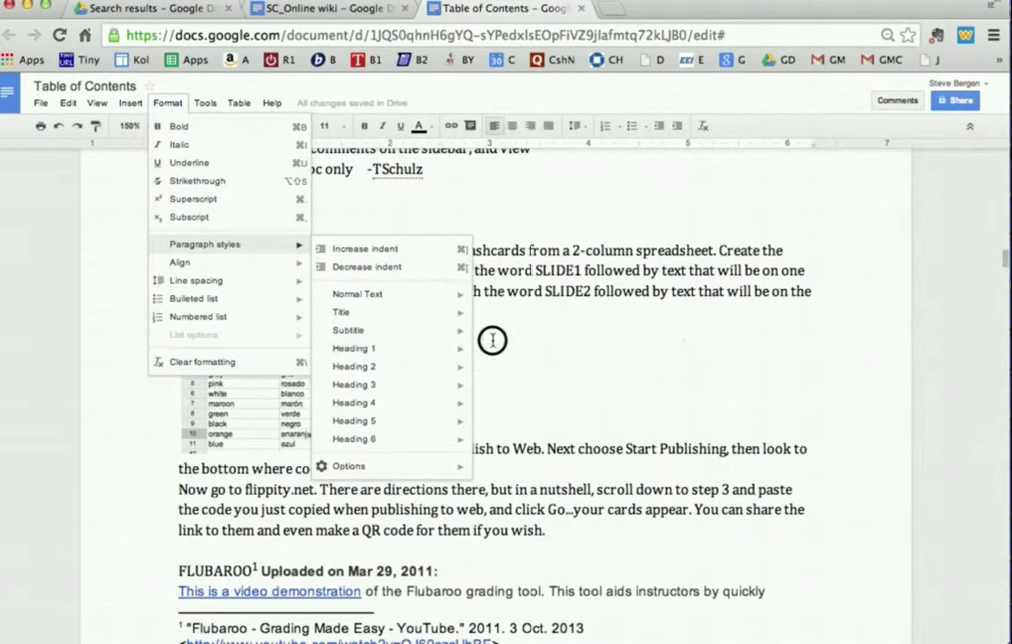
pyautogui.moveTo(460, 349)
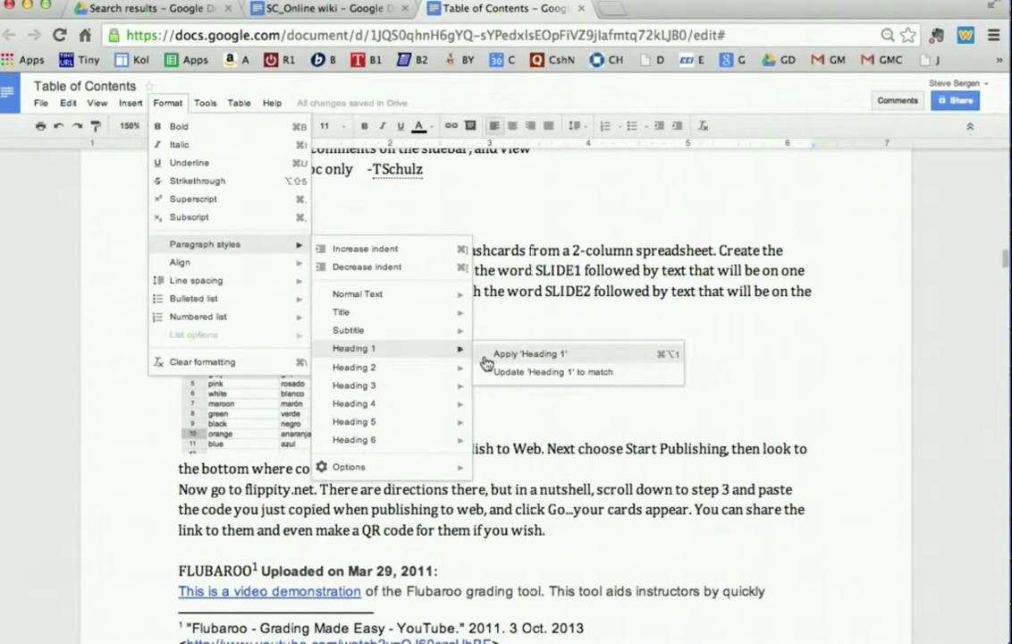
pyautogui.click(494, 355)
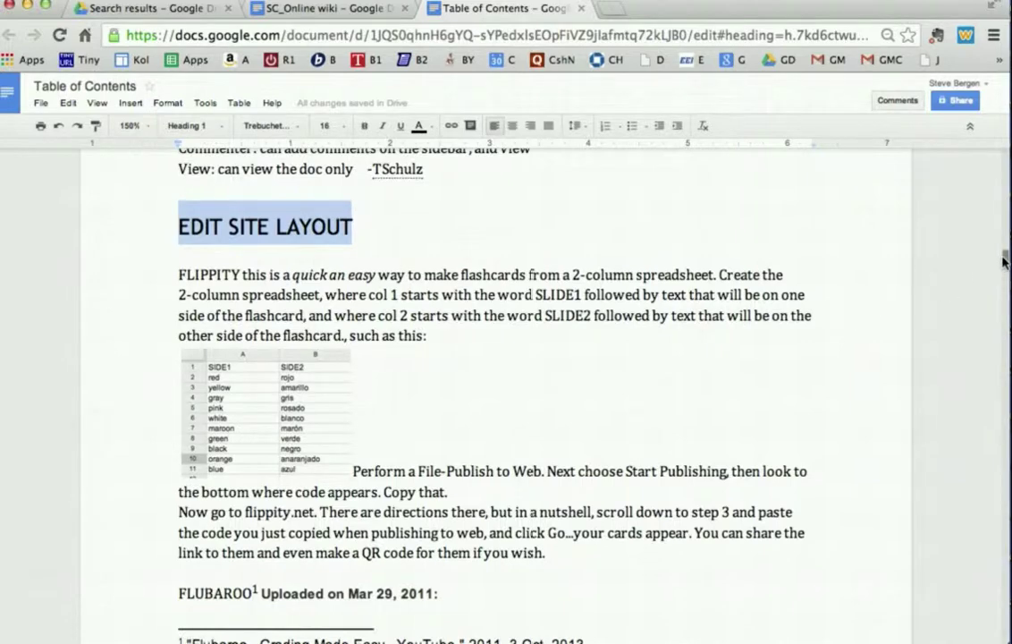
# - Check which paragraph style is applied to the "GOOGLE SITES ON PAGE 4" line
pyautogui.moveTo(1002, 253); pyautogui.dragTo(1004, 299)
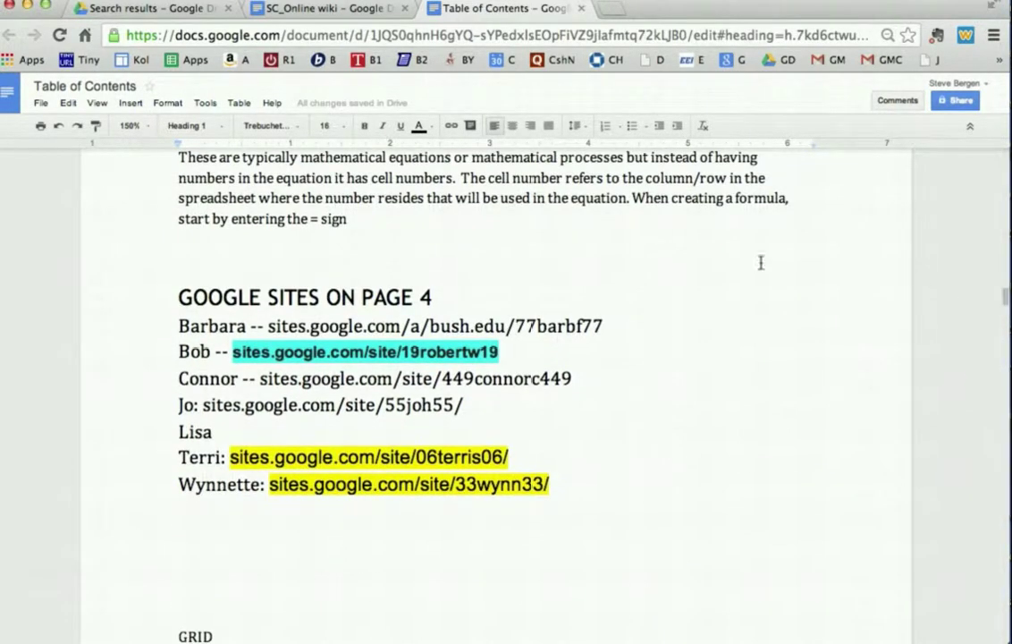
pyautogui.click(180, 298)
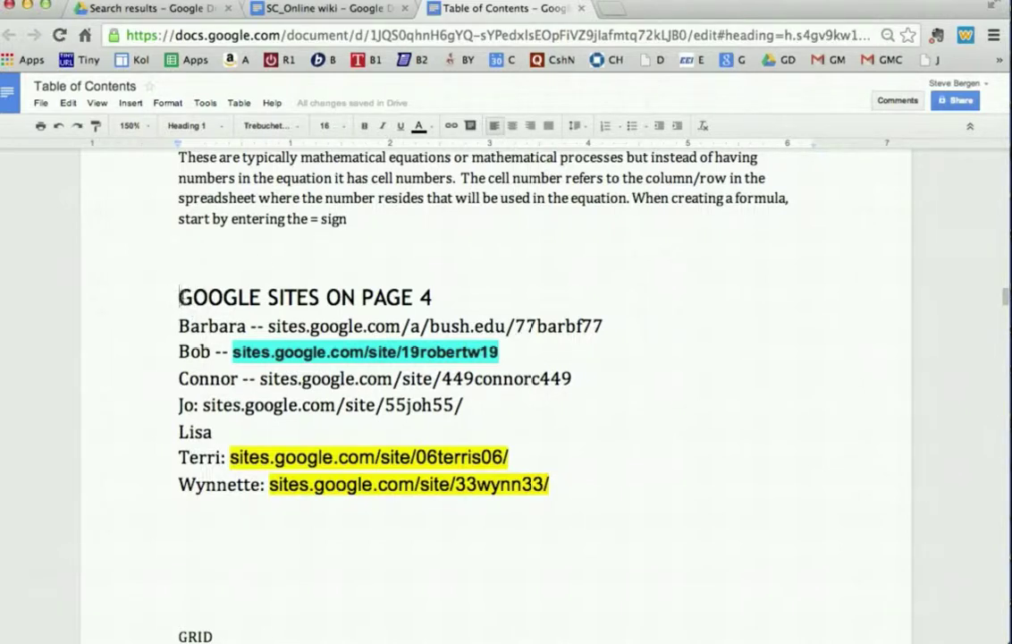
pyautogui.moveTo(181, 296)
pyautogui.mouseDown()
pyautogui.moveTo(206, 297)
pyautogui.moveTo(182, 296)
pyautogui.mouseUp()
pyautogui.tripleClick(431, 300)
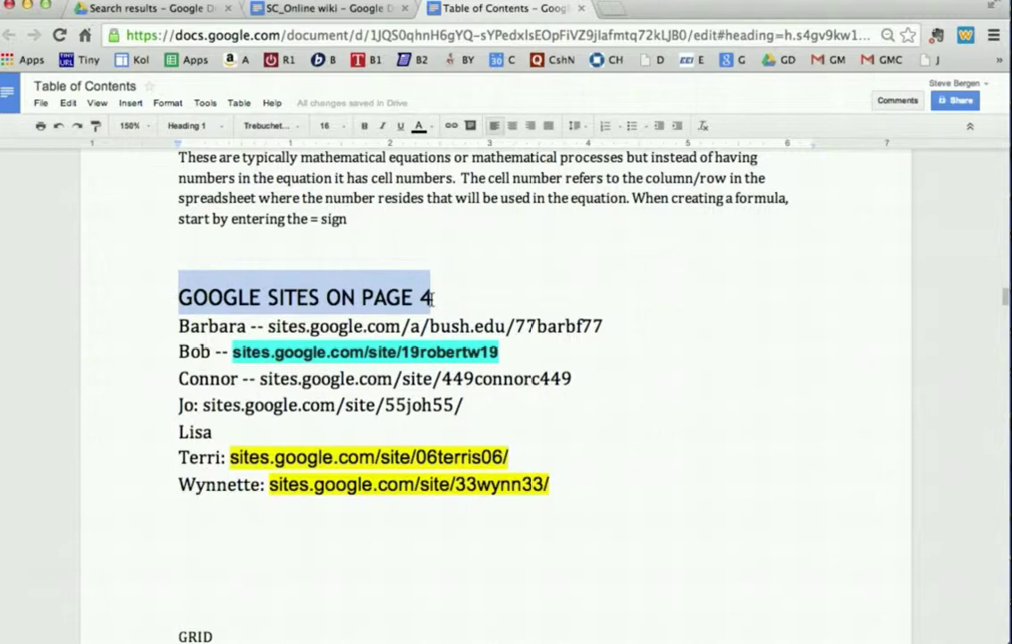
pyautogui.click(168, 105)
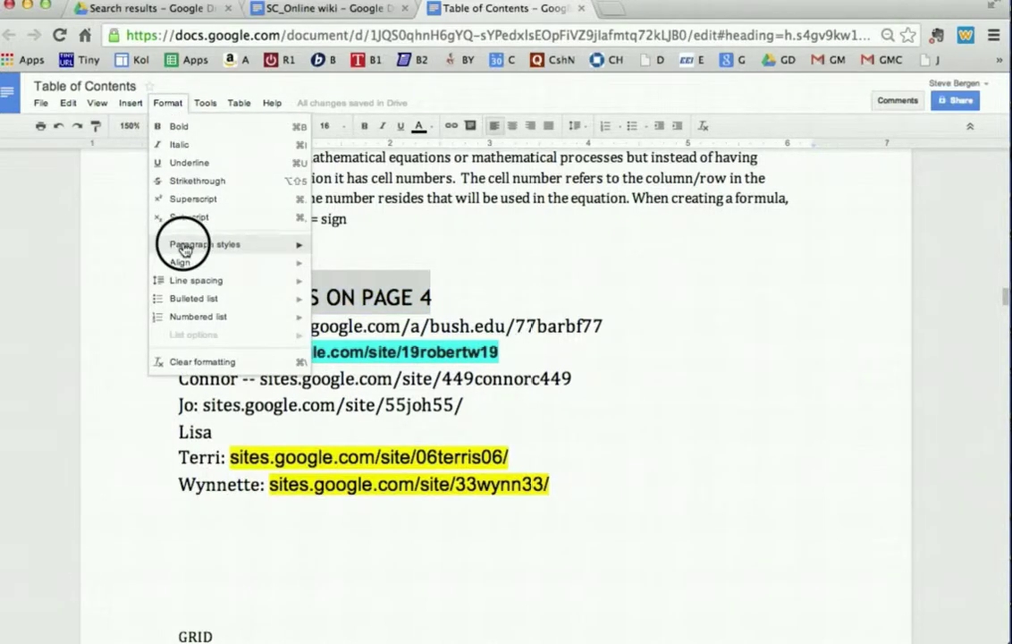
pyautogui.moveTo(295, 280)
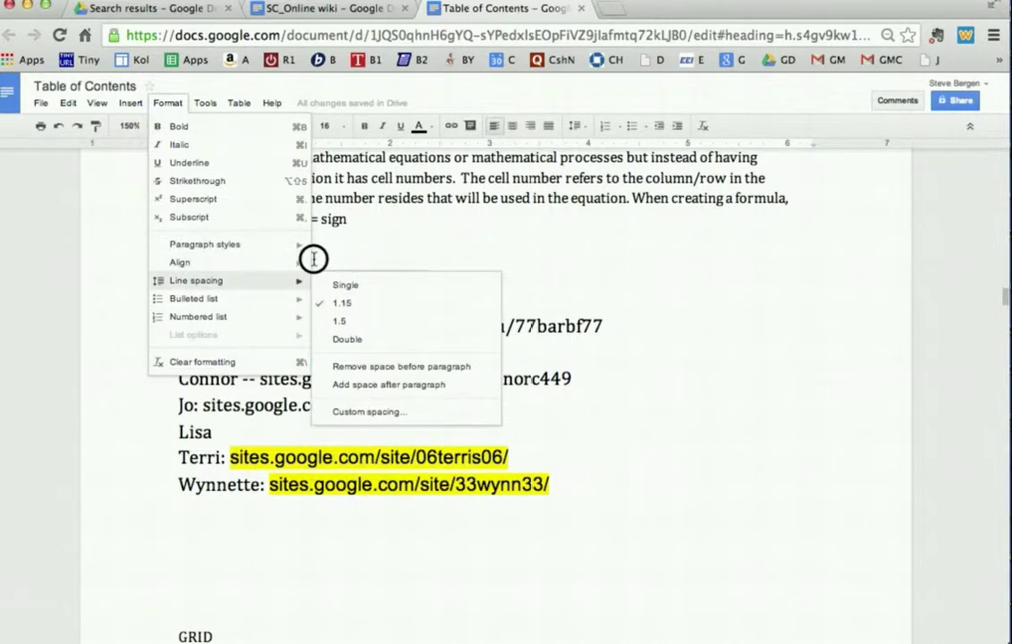
pyautogui.moveTo(295, 247)
pyautogui.moveTo(352, 334)
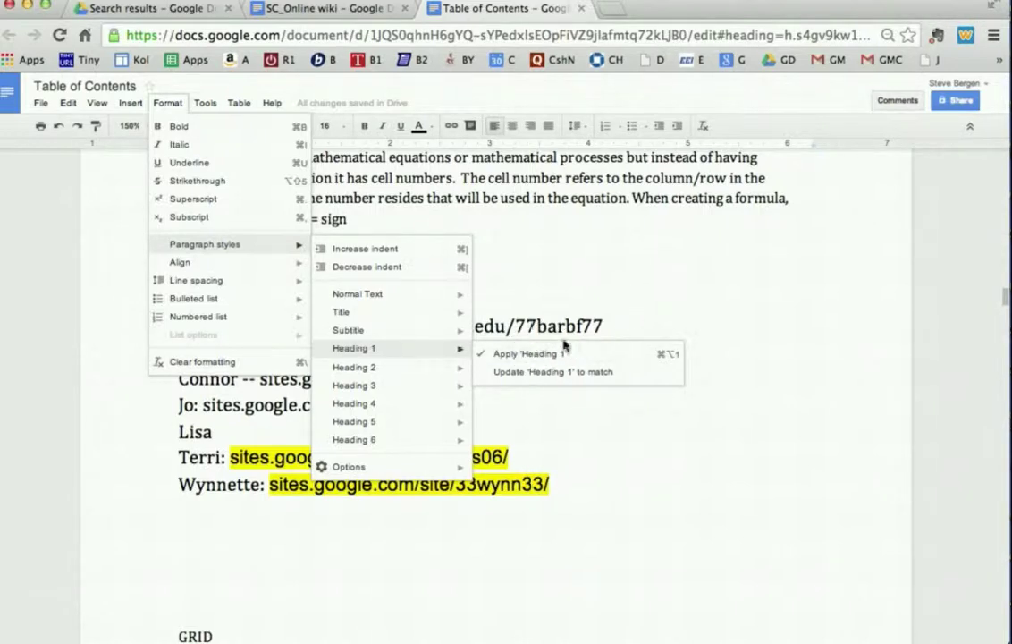
pyautogui.click(521, 294)
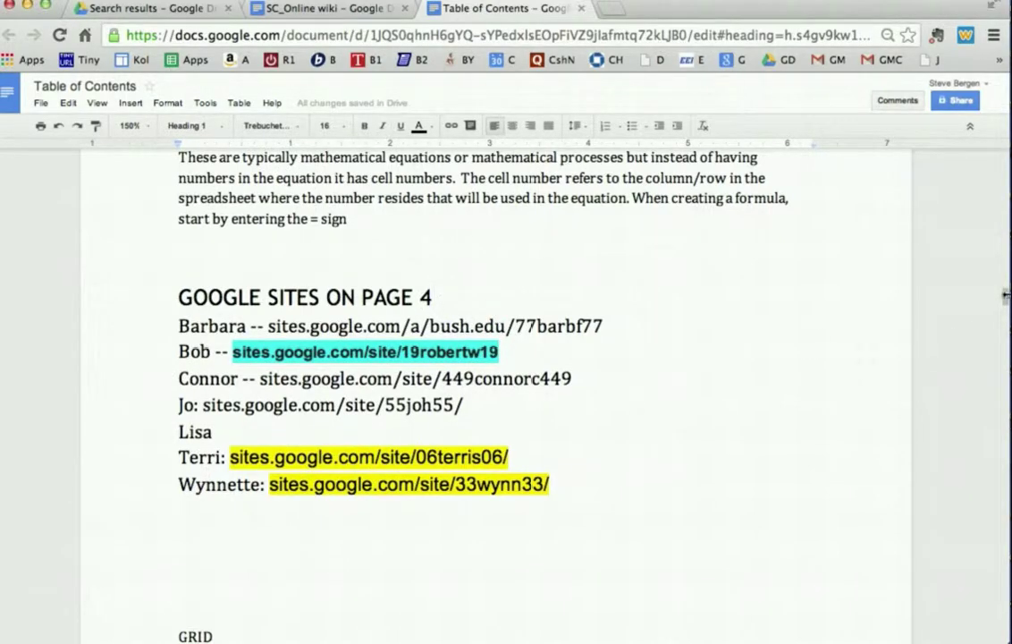
# - Insert a table of contents on page 1, on the empty line between the summercore logo and the horizontal line
pyautogui.moveTo(1005, 294); pyautogui.dragTo(1001, 149)
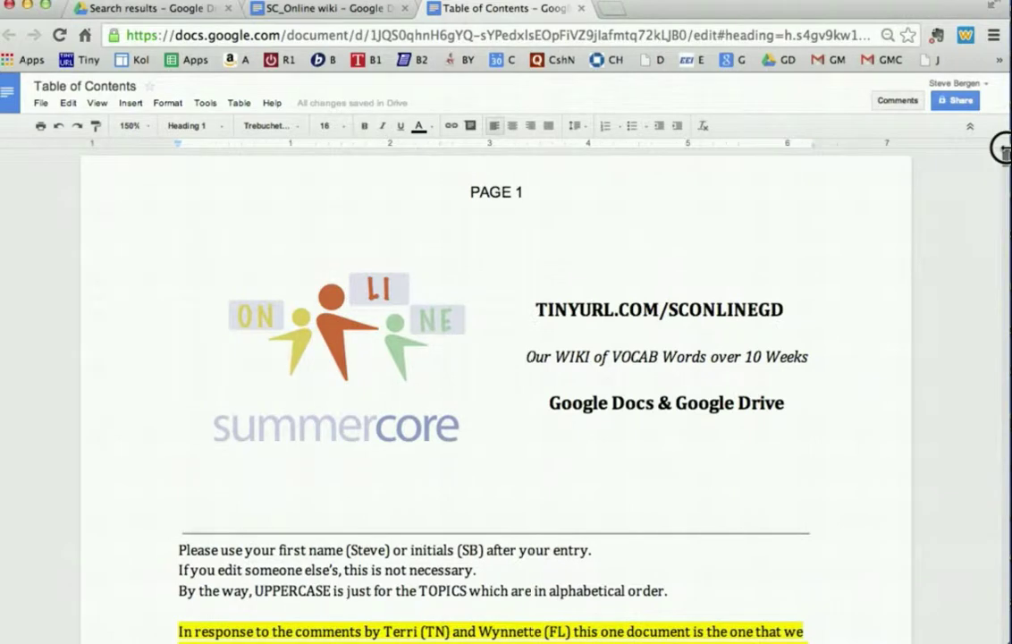
pyautogui.click(416, 467)
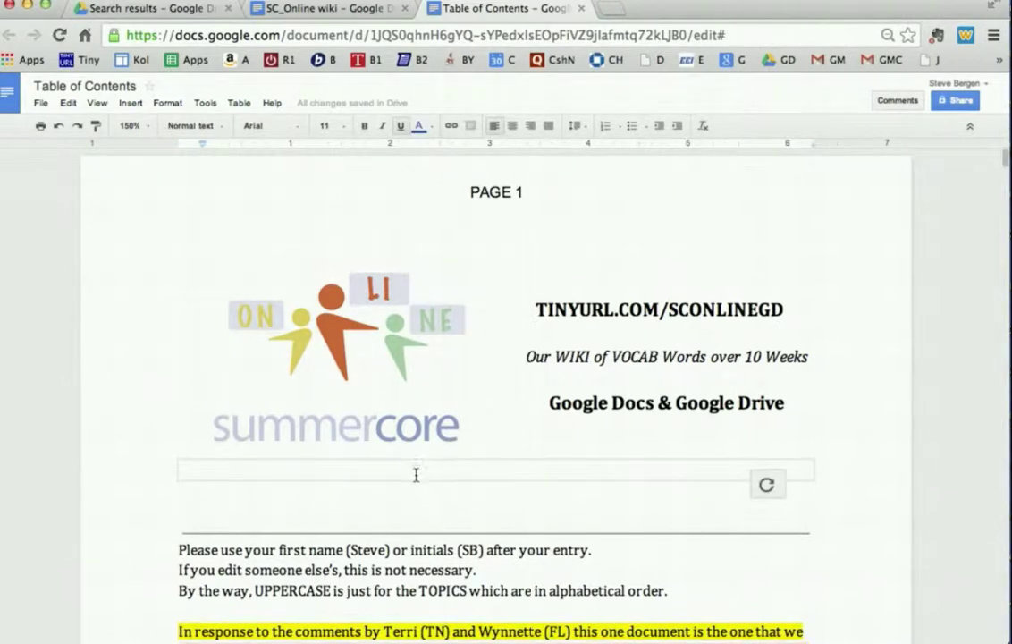
pyautogui.click(135, 103)
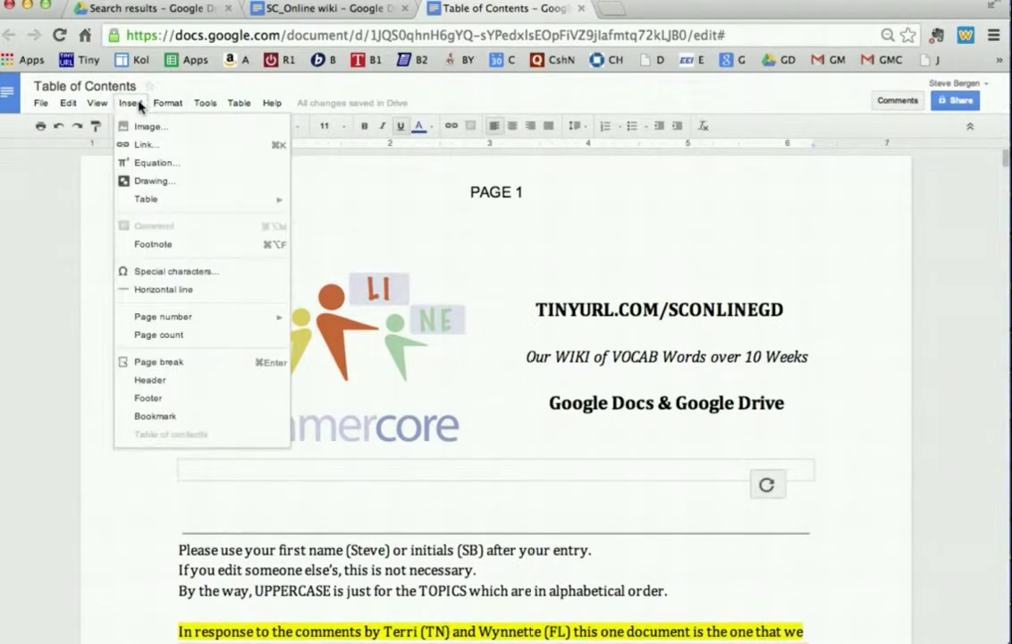
pyautogui.click(137, 103)
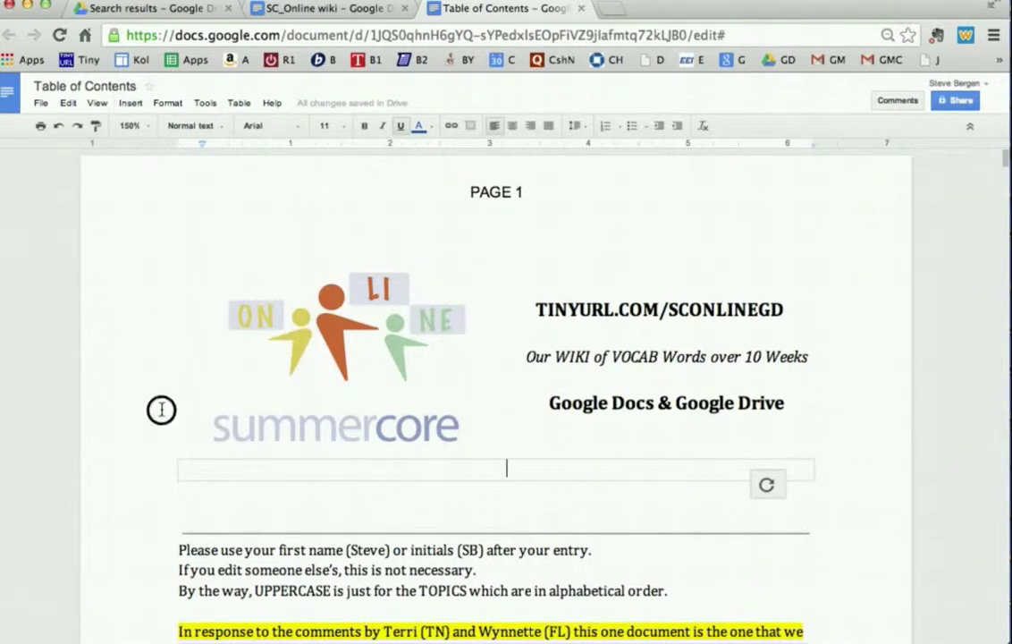
pyautogui.click(162, 411)
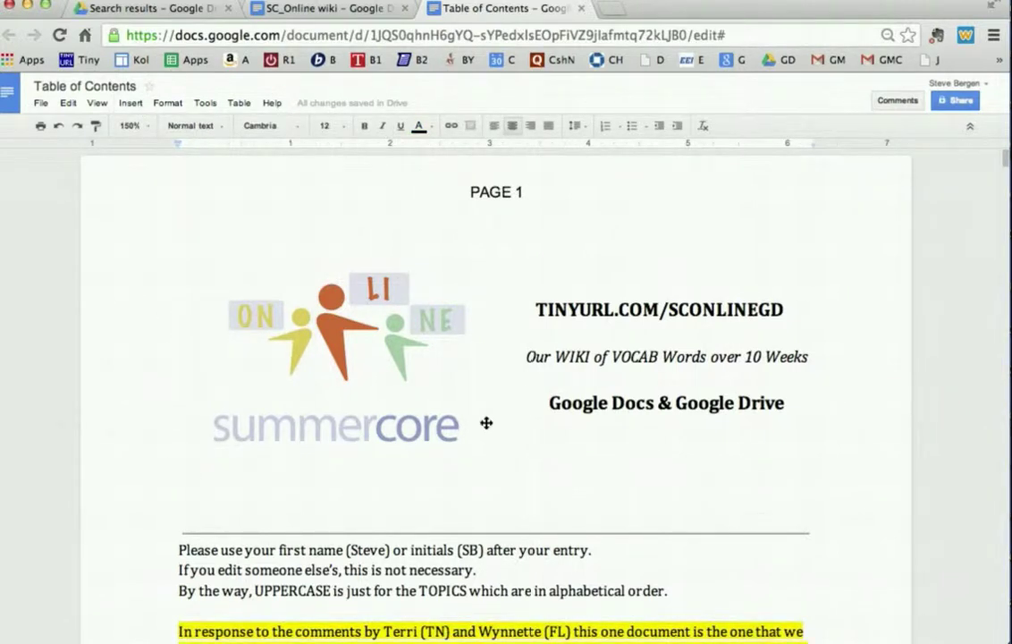
pyautogui.click(180, 512)
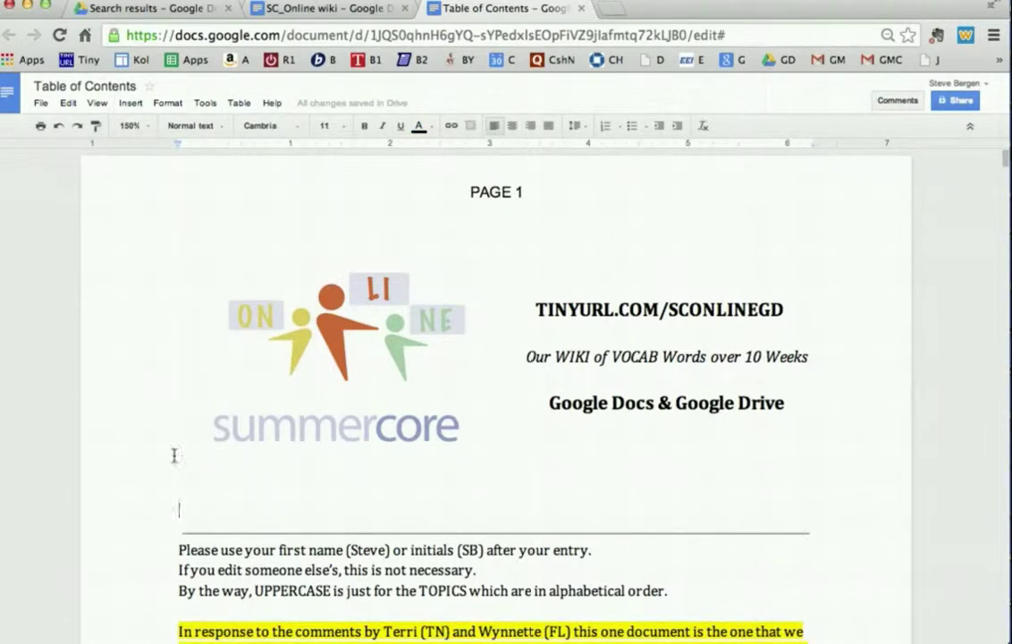
pyautogui.click(141, 103)
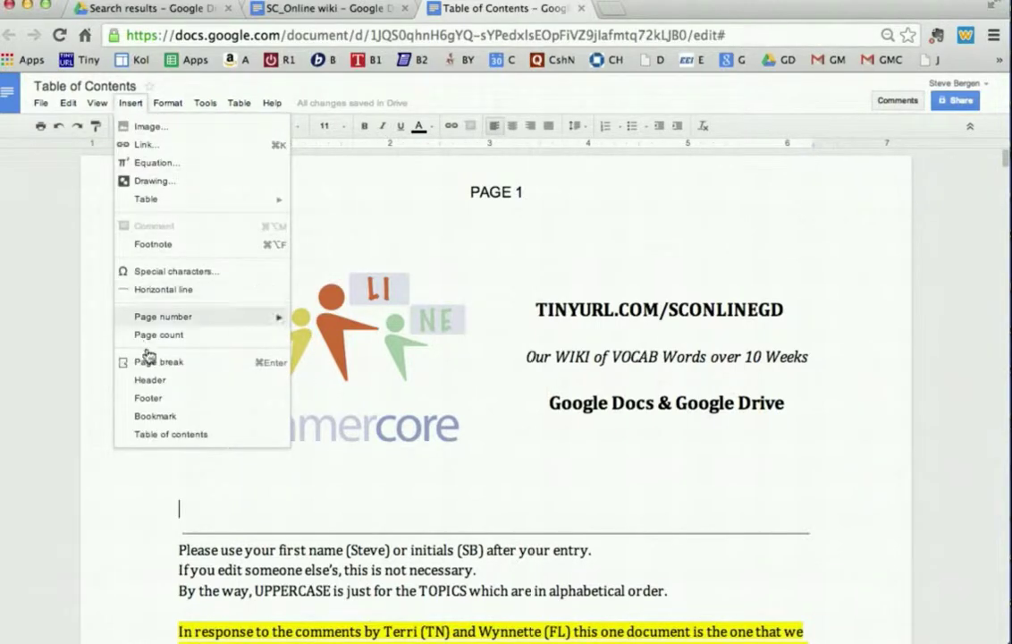
pyautogui.click(170, 434)
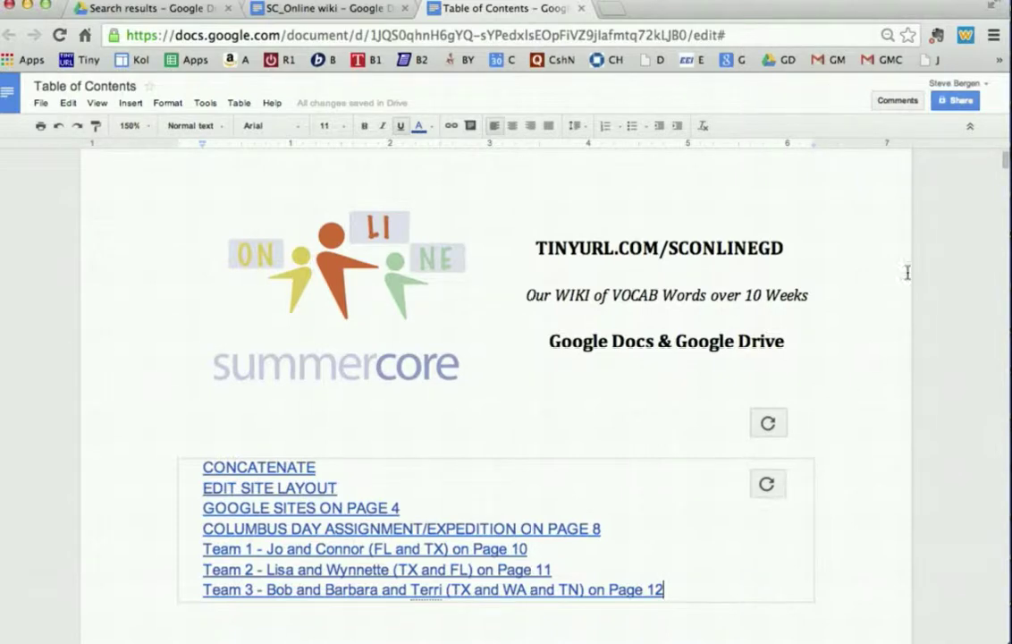
# - Apply the Heading 1 paragraph style to the "ABSOLUTE REFERENCE" entry below "$ SYMBOL"
pyautogui.click(1004, 159)
pyautogui.moveTo(1004, 159); pyautogui.dragTo(1004, 180)
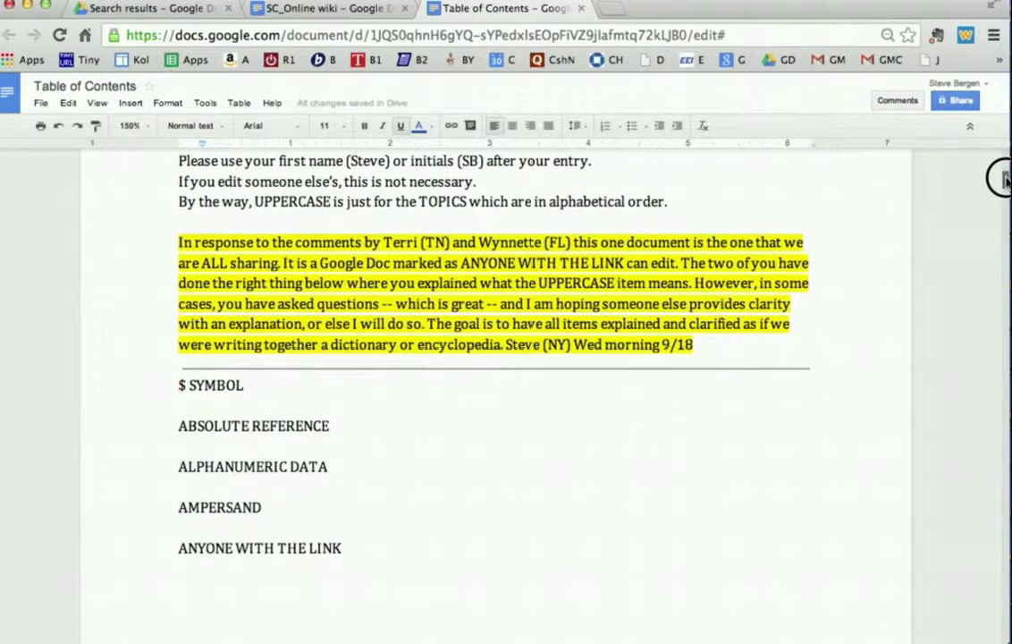
pyautogui.moveTo(336, 427); pyautogui.dragTo(176, 426)
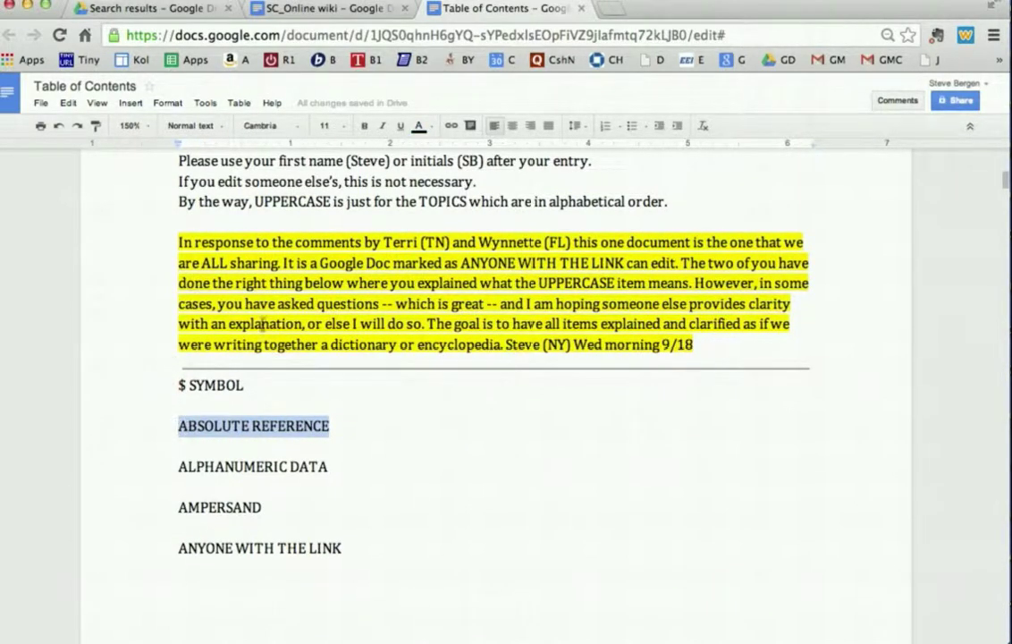
pyautogui.click(261, 441)
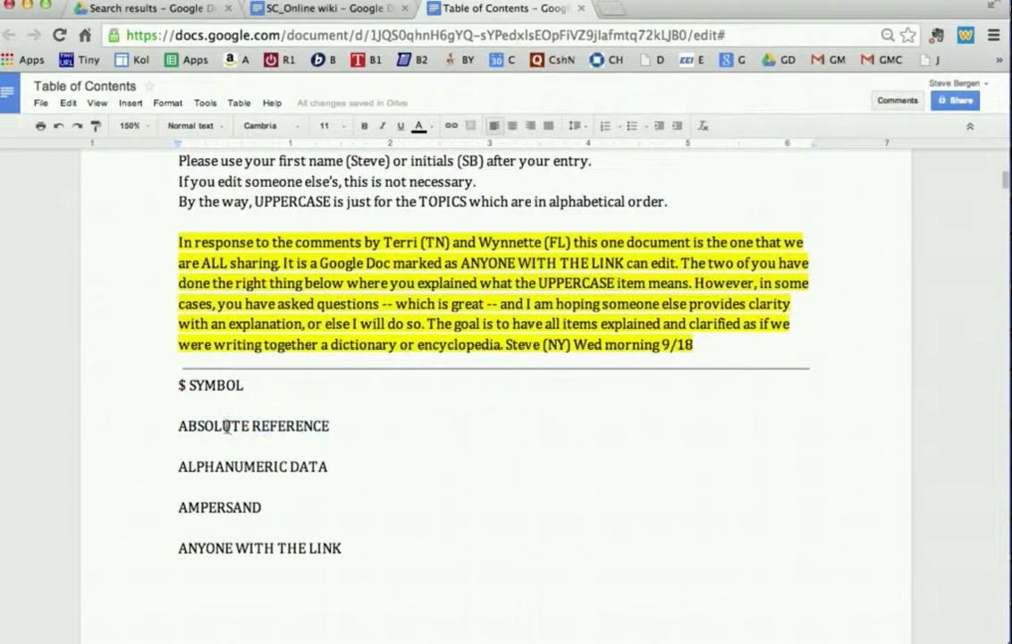
pyautogui.doubleClick(226, 426)
pyautogui.click(227, 431)
pyautogui.tripleClick(333, 428)
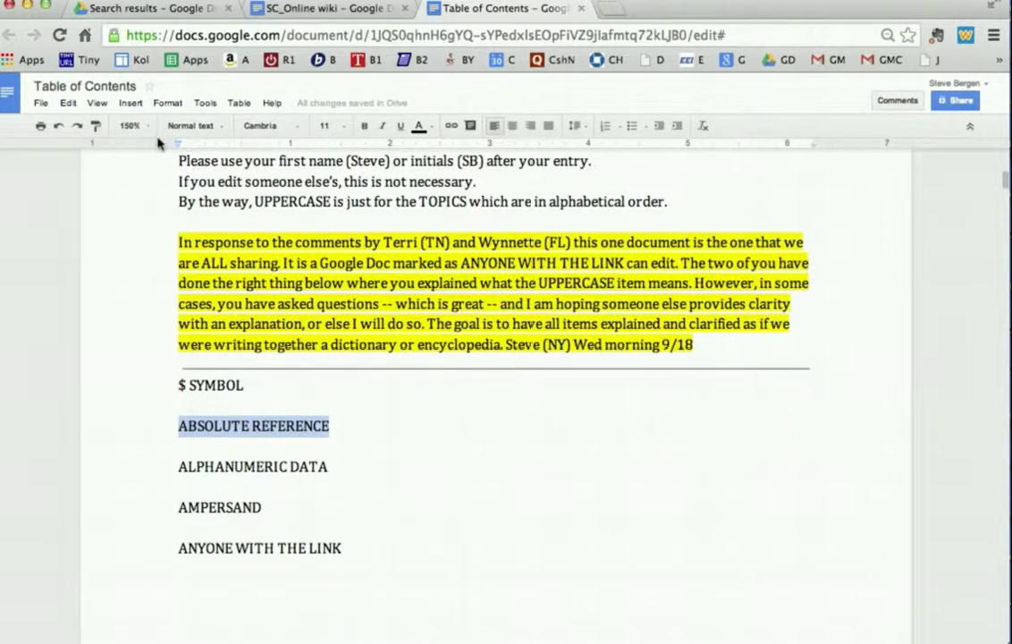
pyautogui.moveTo(165, 105); pyautogui.dragTo(177, 207)
pyautogui.moveTo(175, 243)
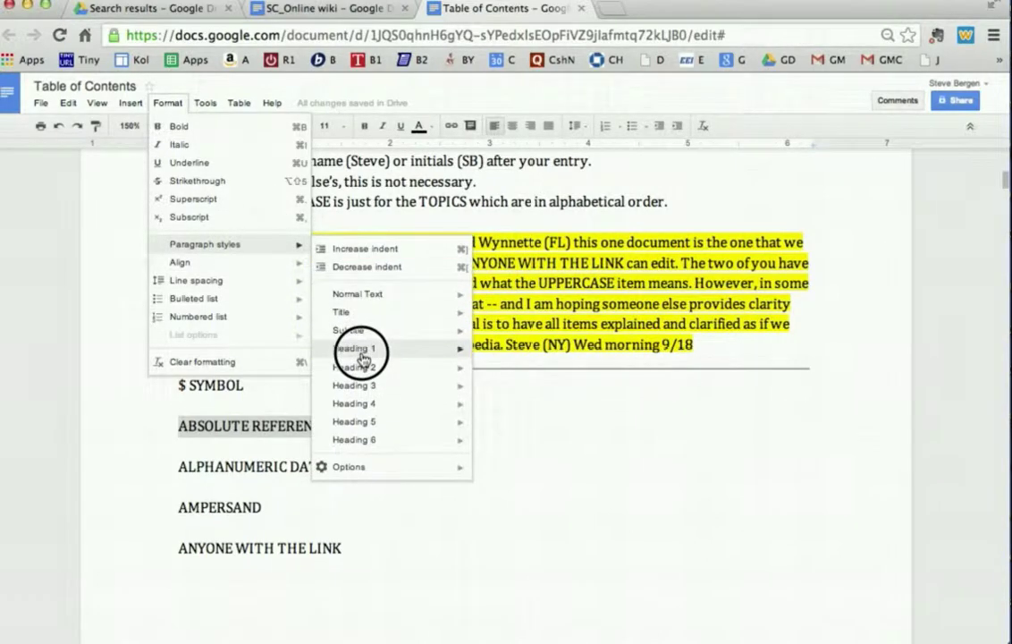
pyautogui.moveTo(363, 352)
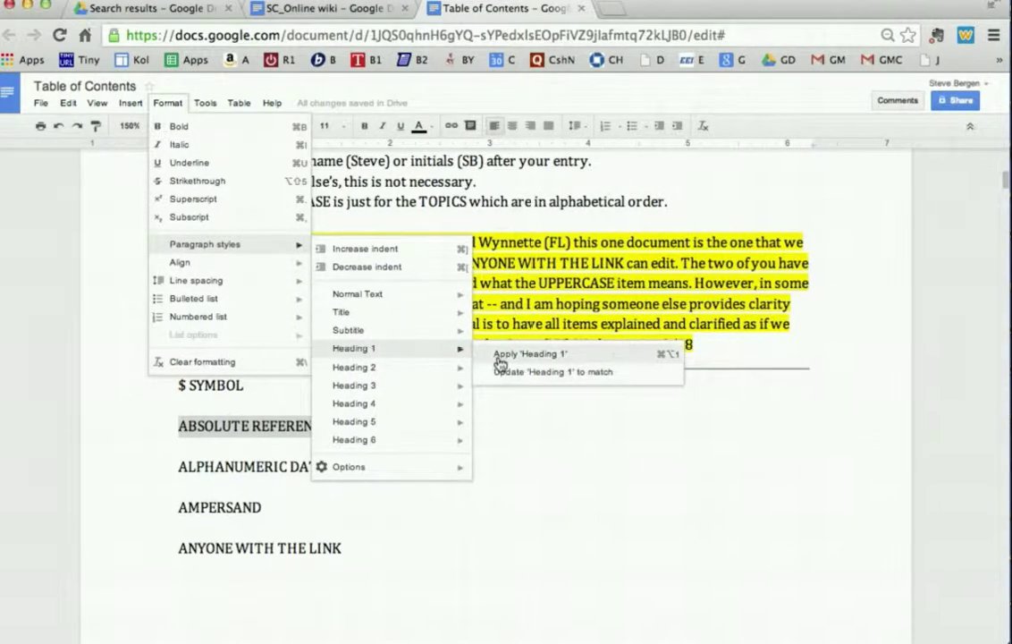
pyautogui.click(500, 354)
pyautogui.press('Down')
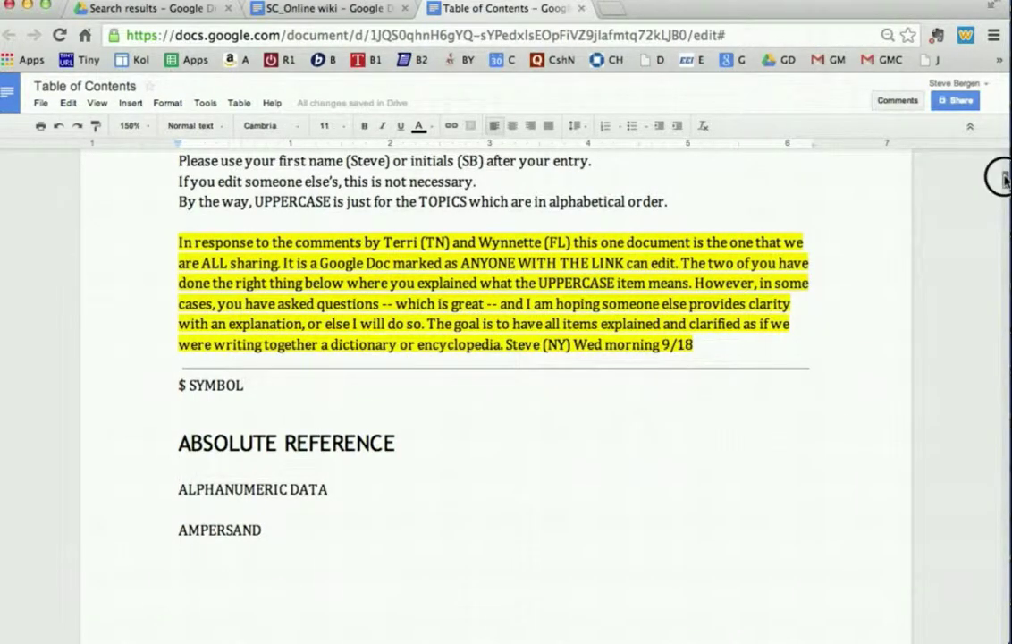
# - Update the table of contents on page 1 to include the new "ABSOLUTE REFERENCE" heading
pyautogui.moveTo(1003, 175); pyautogui.dragTo(1004, 164)
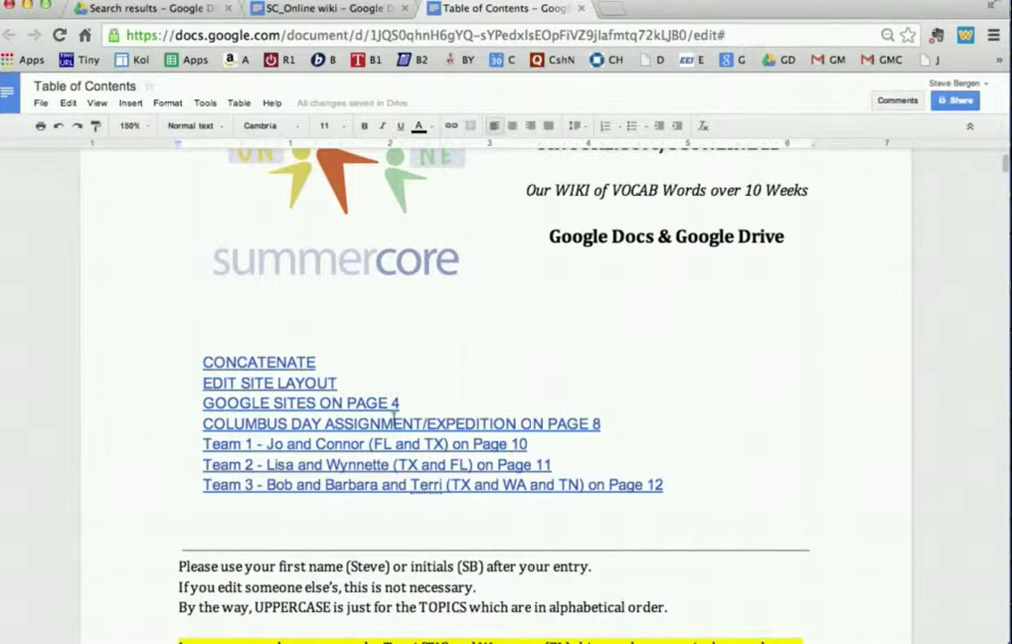
pyautogui.click(662, 370)
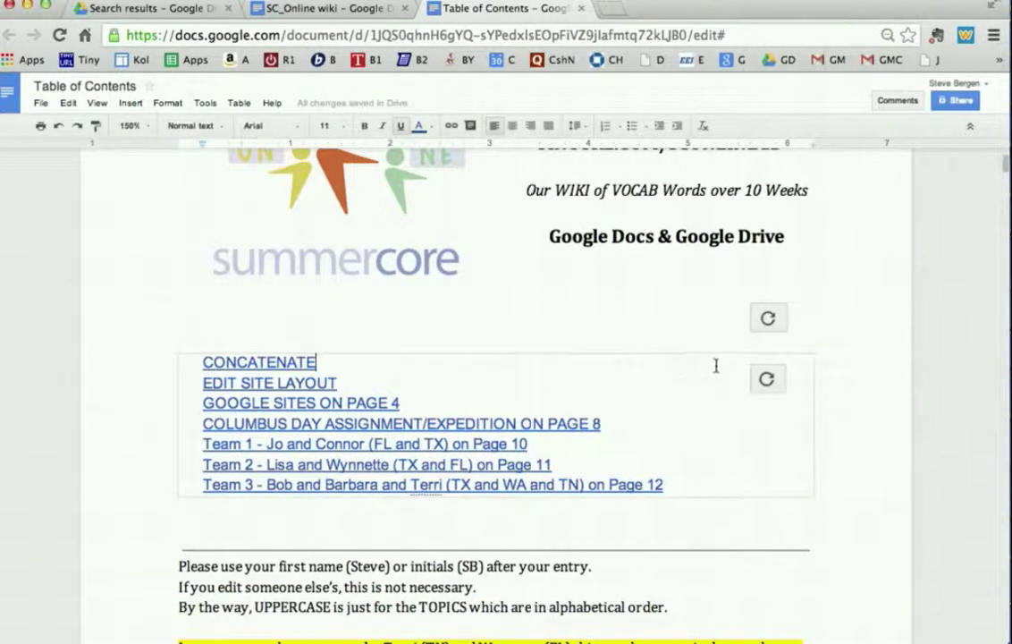
pyautogui.click(766, 378)
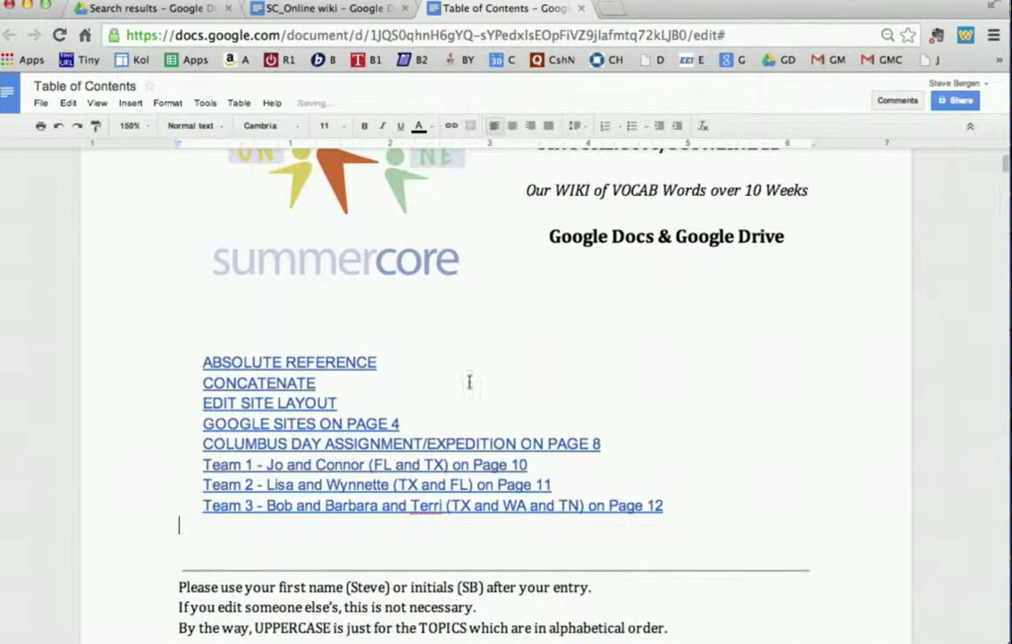